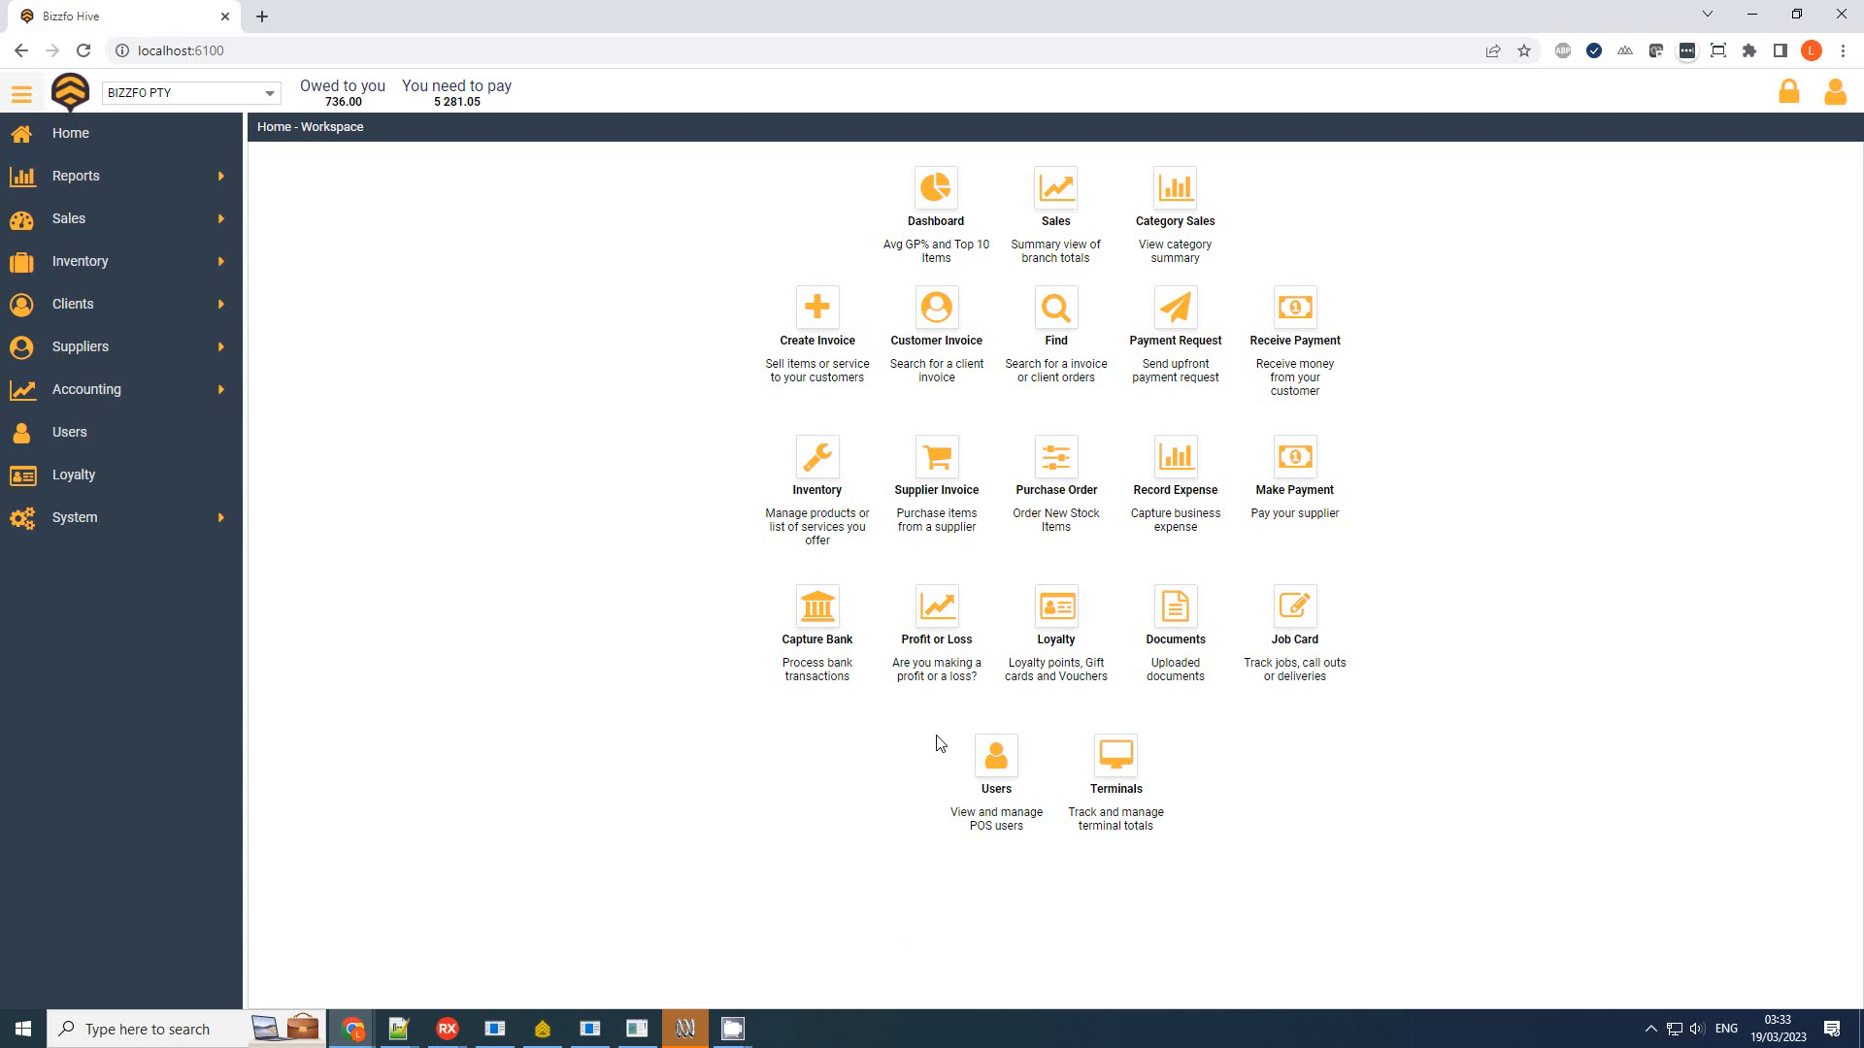
# Review the account settings page for linking additional users to the account, and return to the workspace
pyautogui.click(1836, 103)
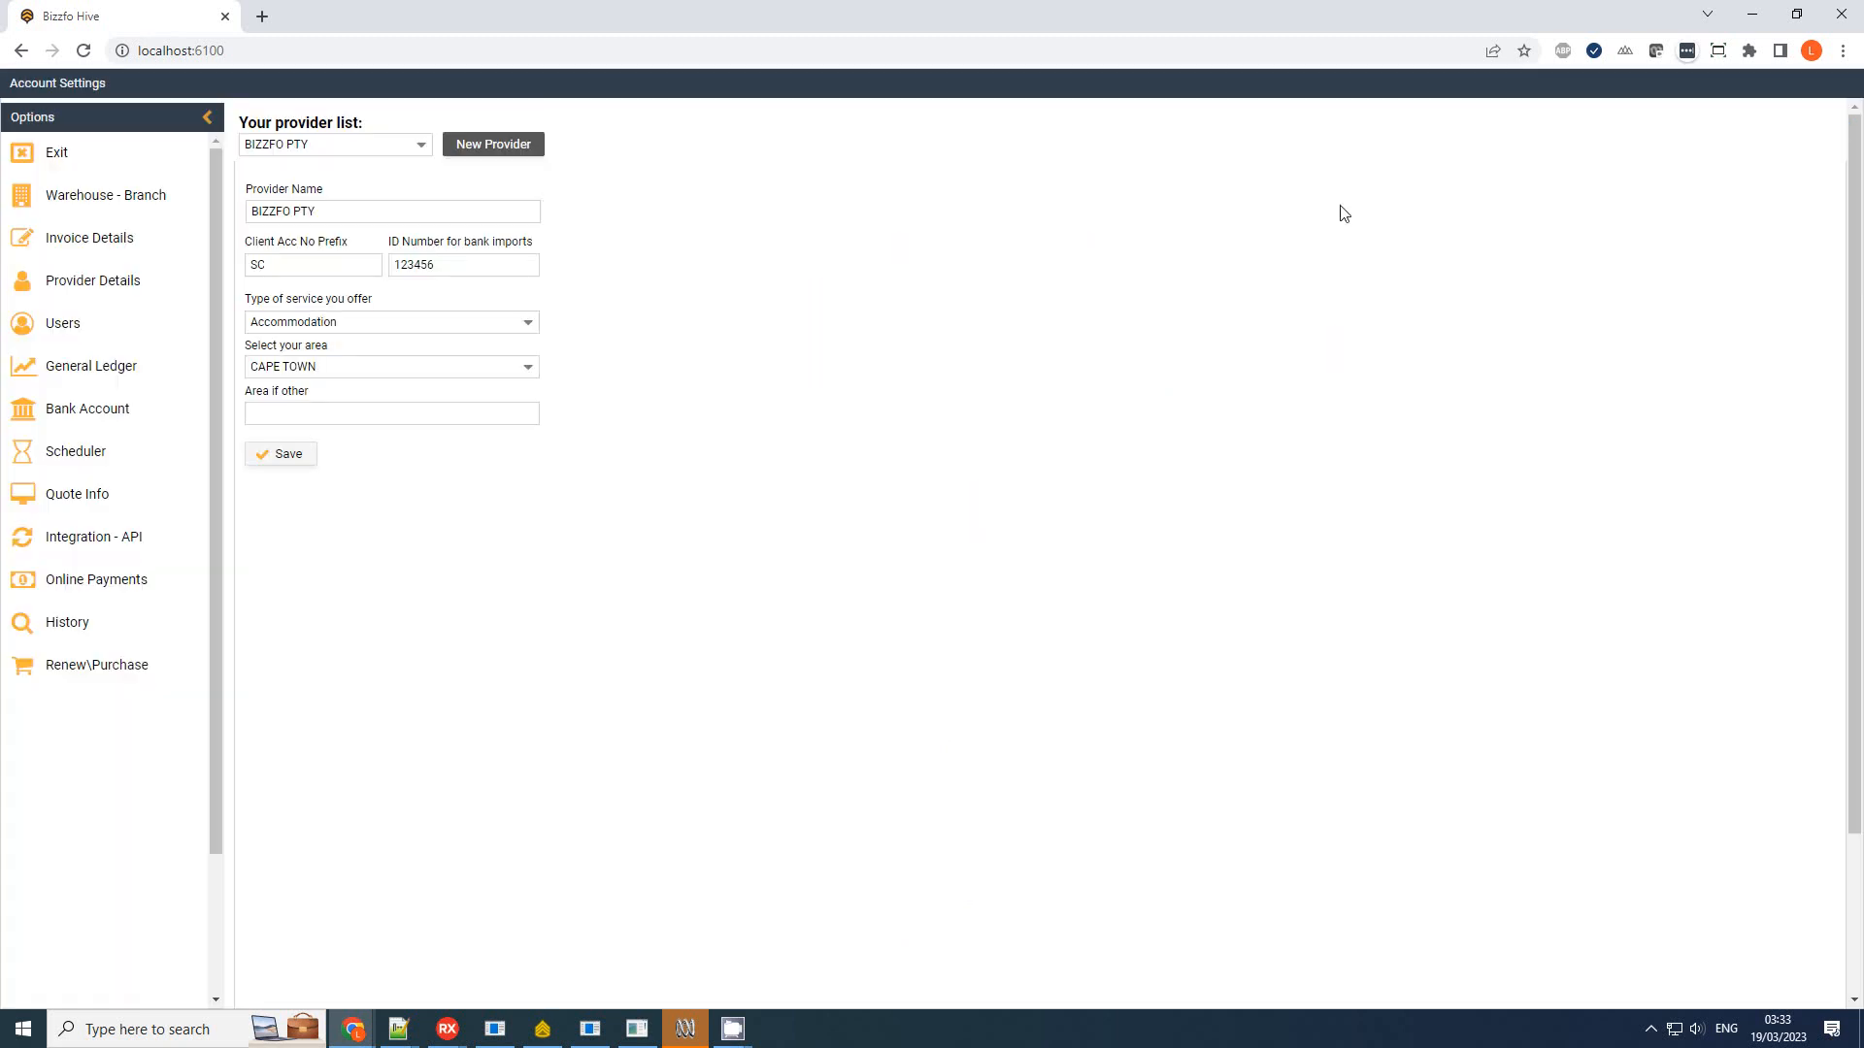
pyautogui.click(86, 335)
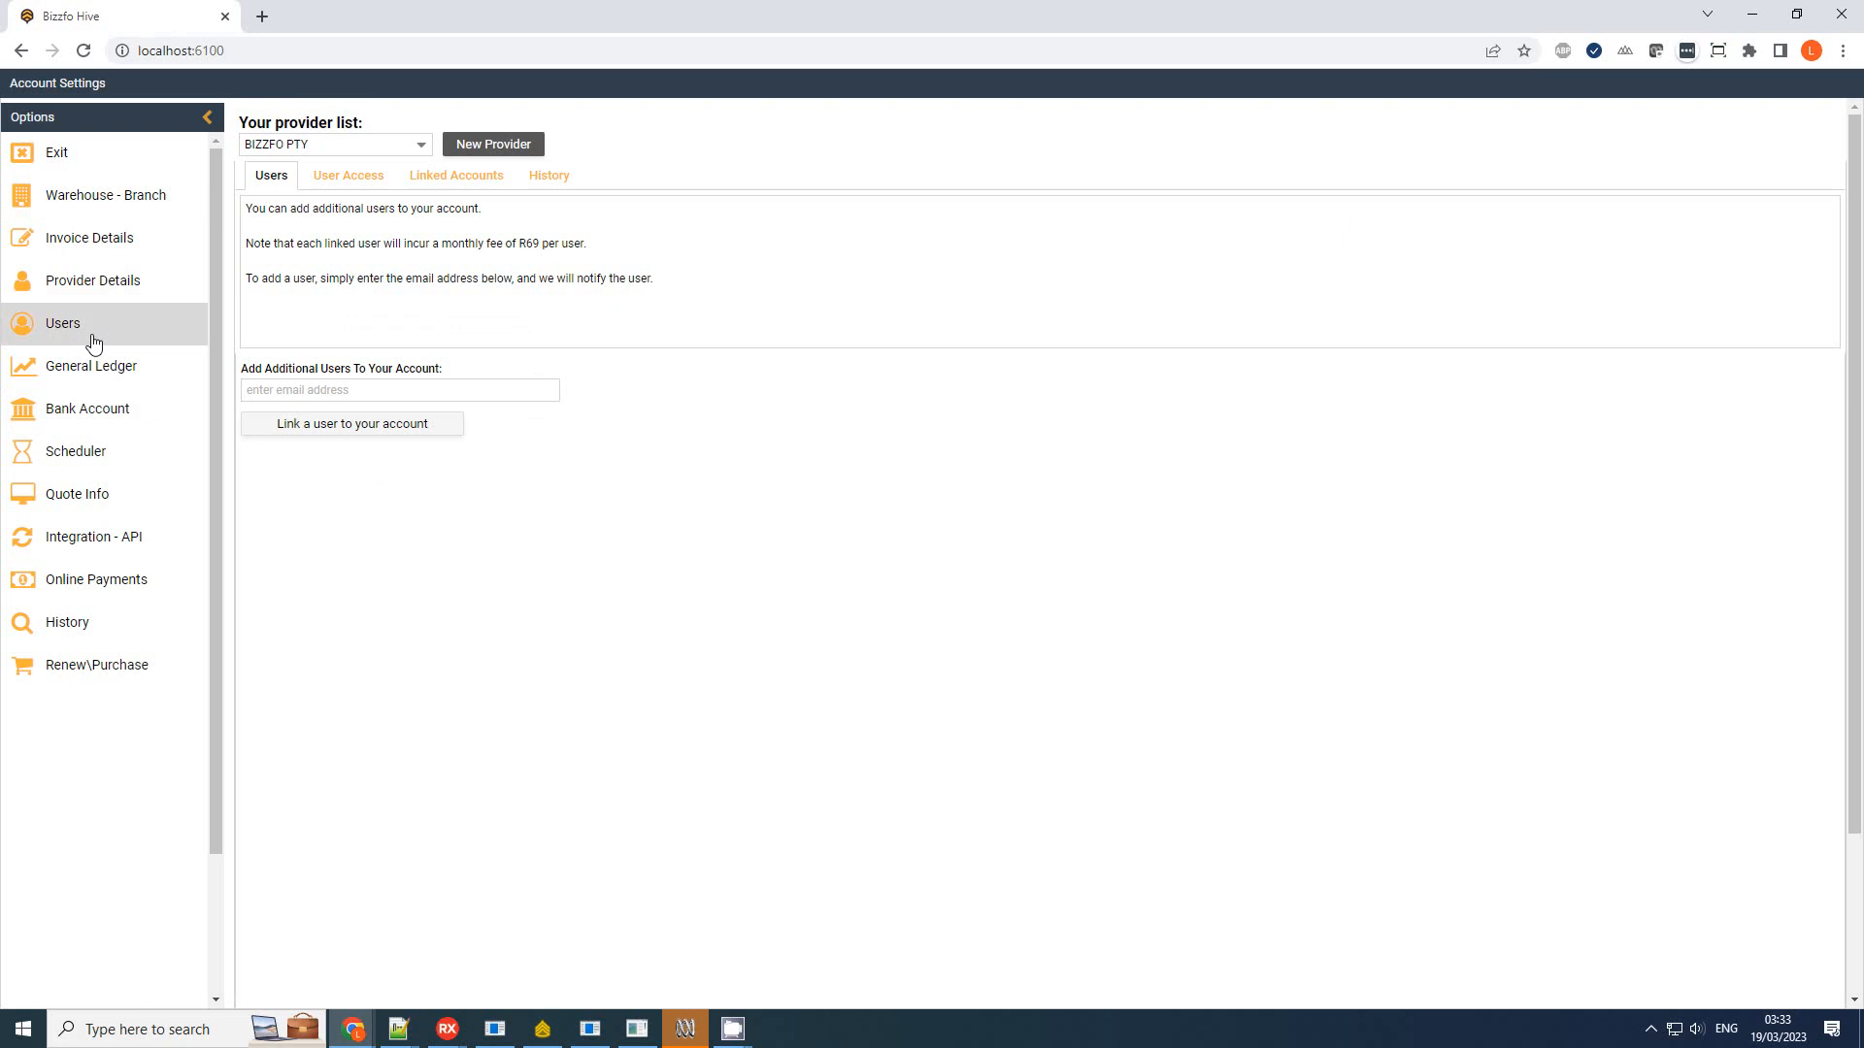
pyautogui.click(38, 157)
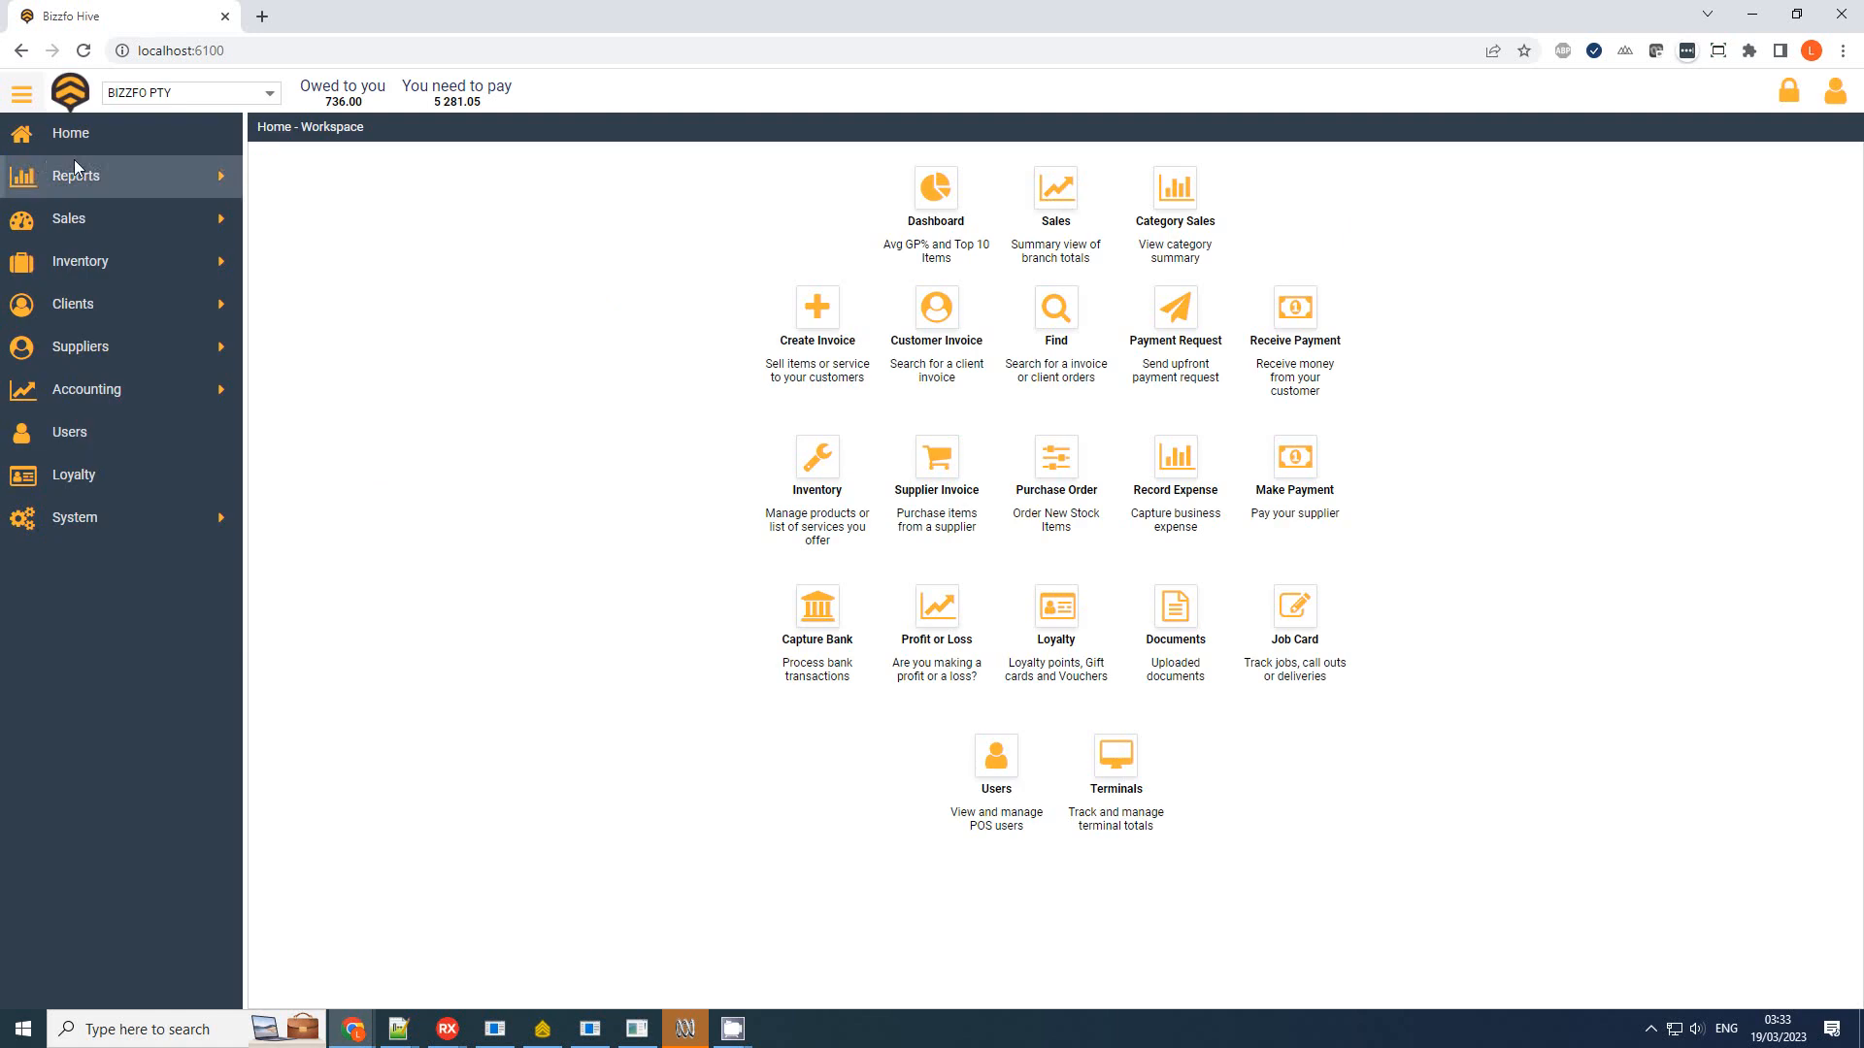
# Open the POS users area, view the sales summary by user, and return to the users overview
pyautogui.click(999, 765)
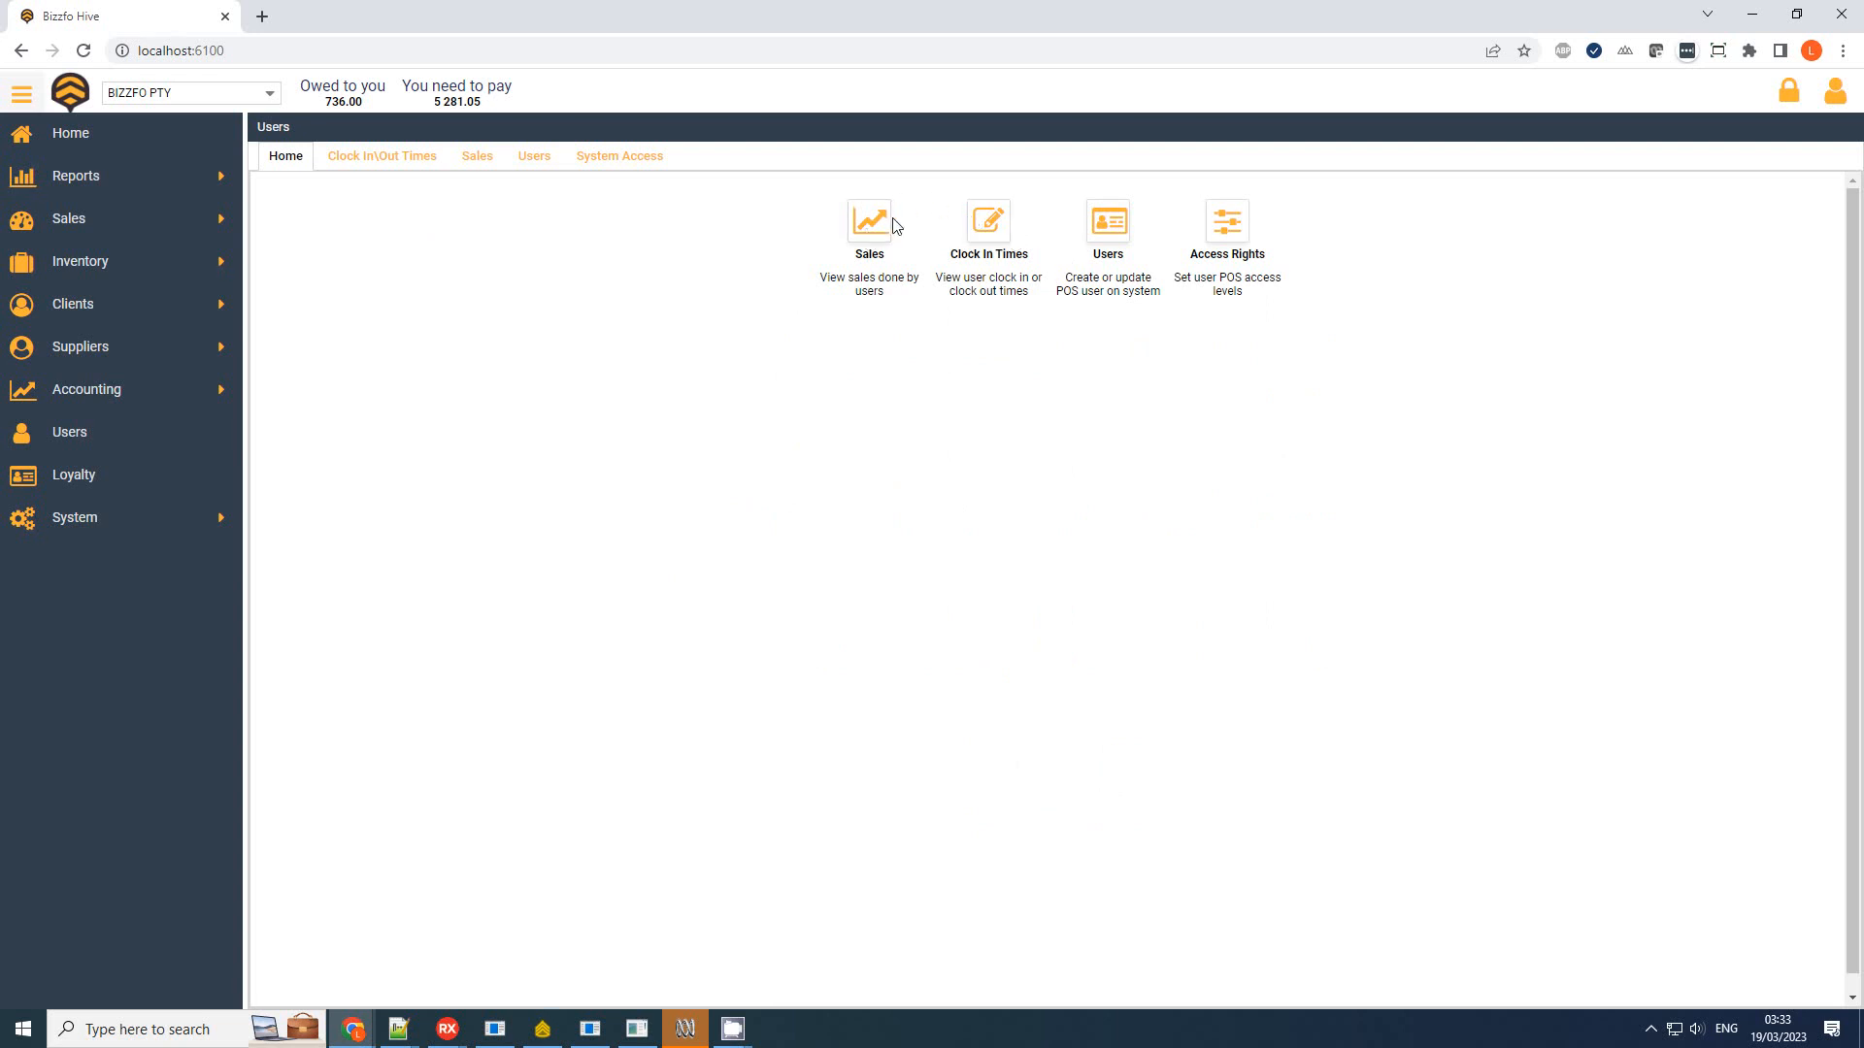
pyautogui.click(865, 233)
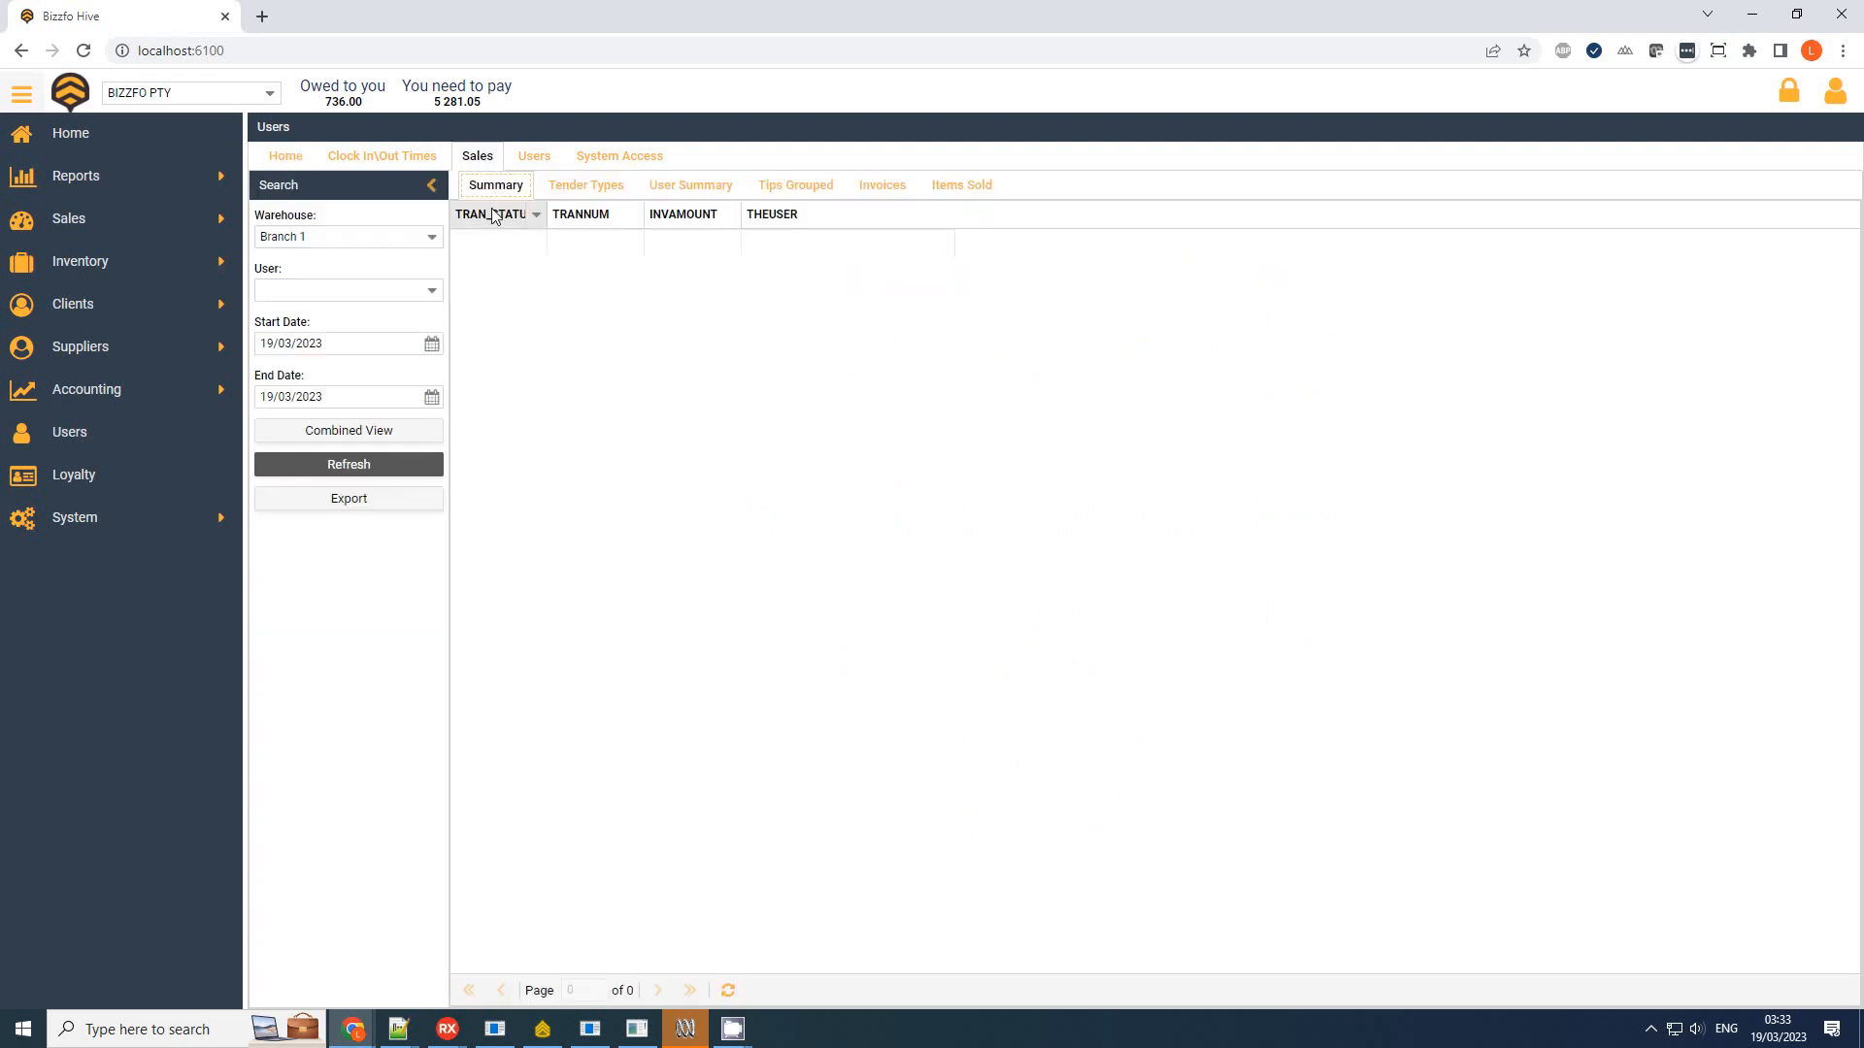
pyautogui.click(294, 165)
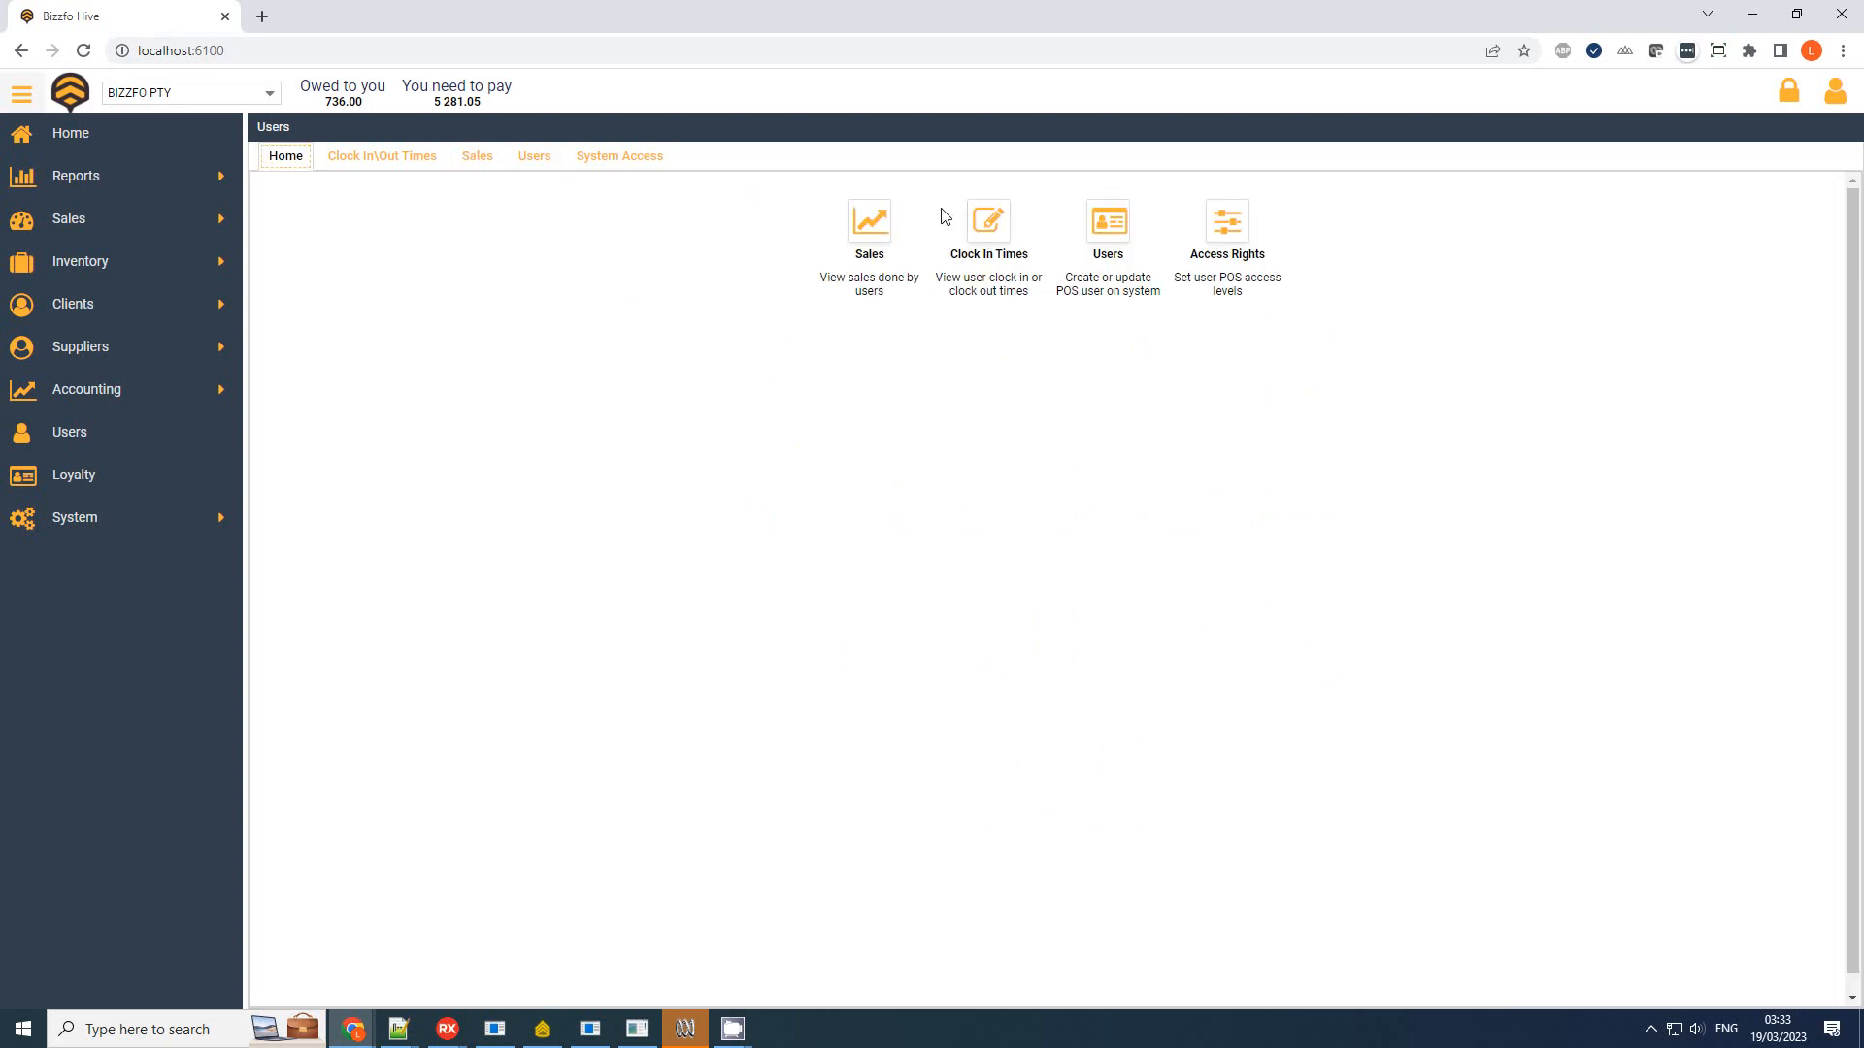
# Load the POS user details of Bizzfo PointOfSale Branch 1, with Branch 1 as the branch
pyautogui.click(1112, 229)
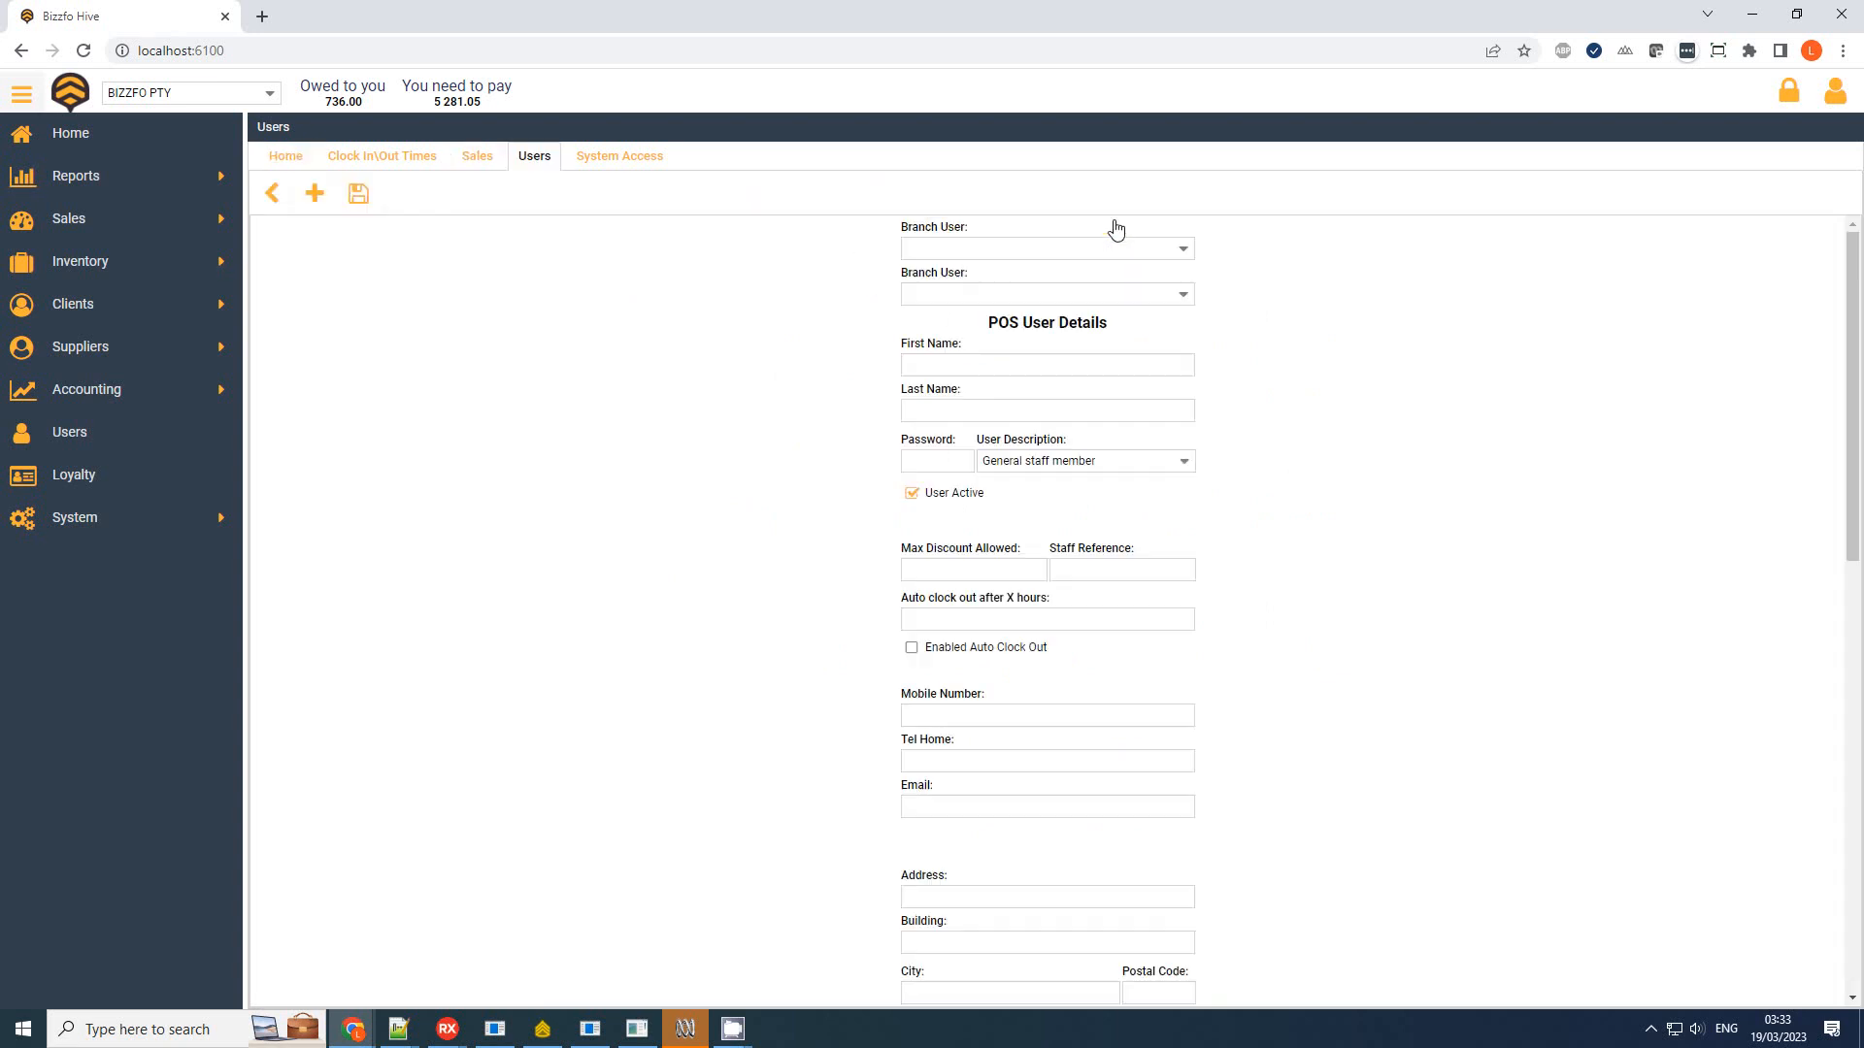
pyautogui.click(1179, 251)
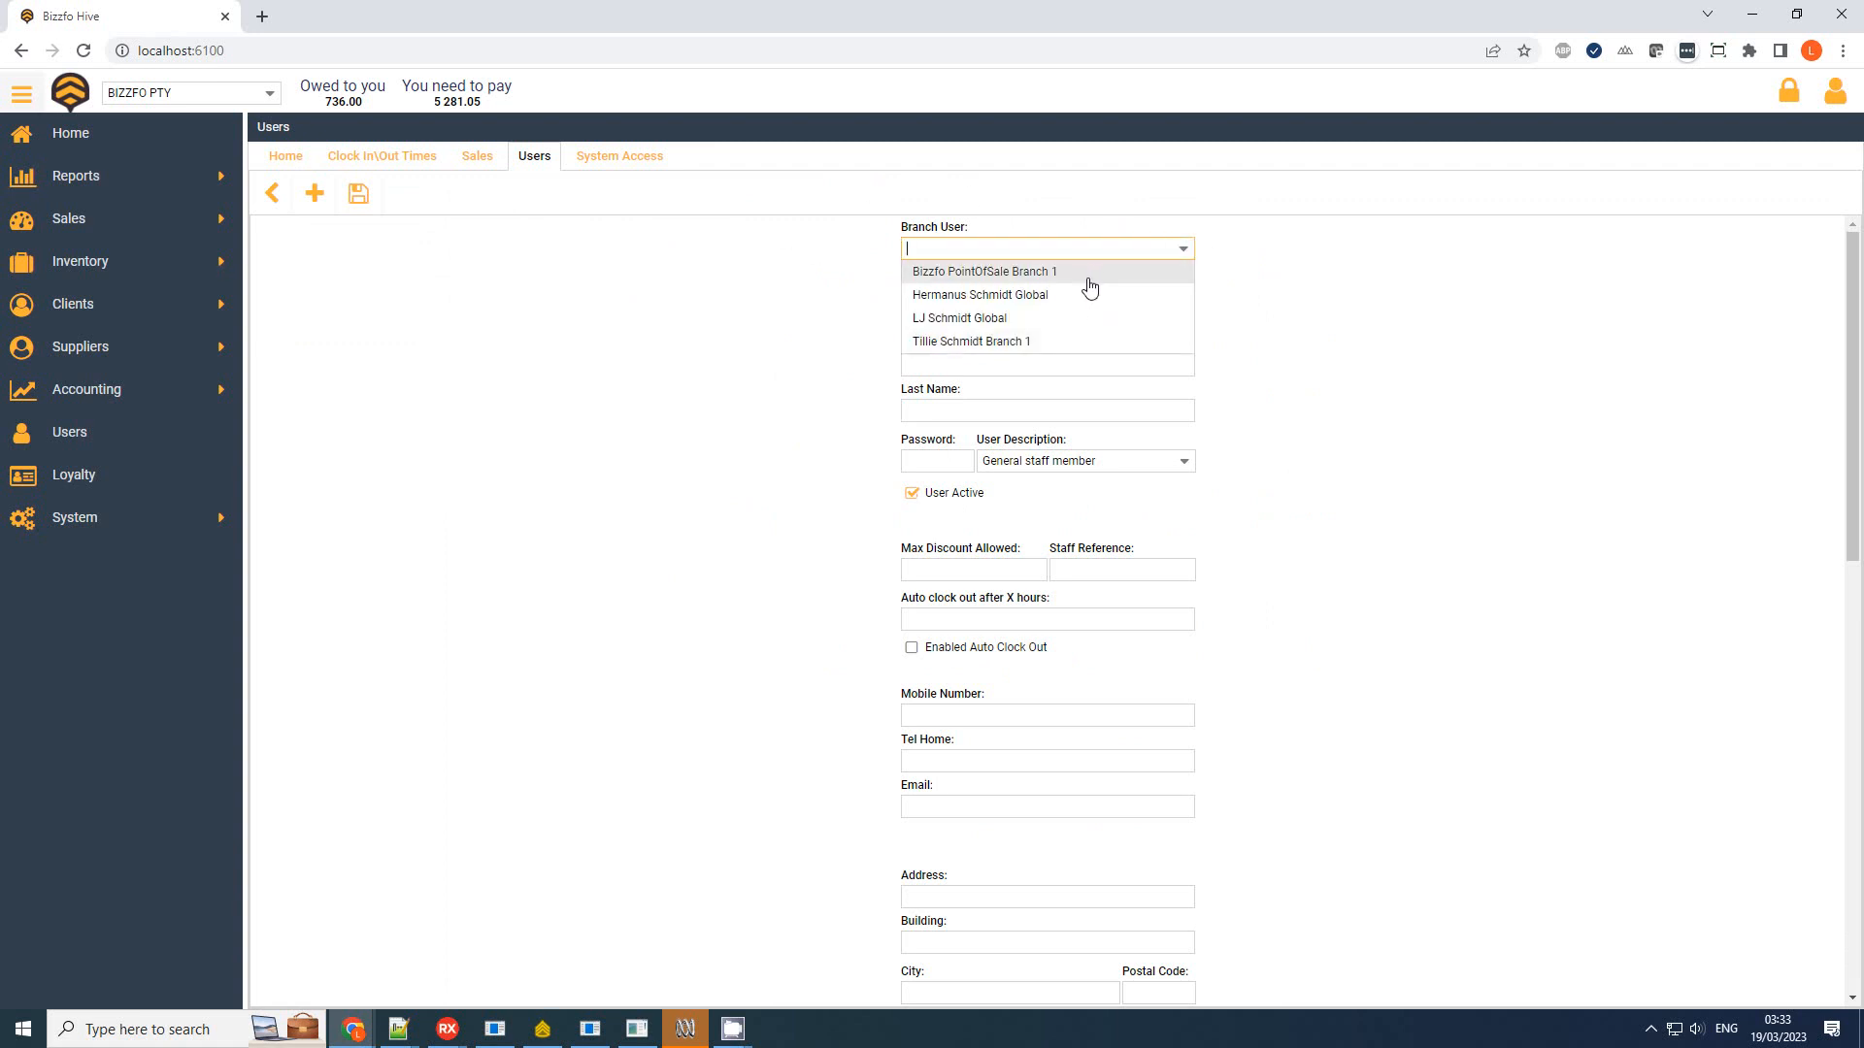
pyautogui.click(1089, 281)
pyautogui.click(1181, 296)
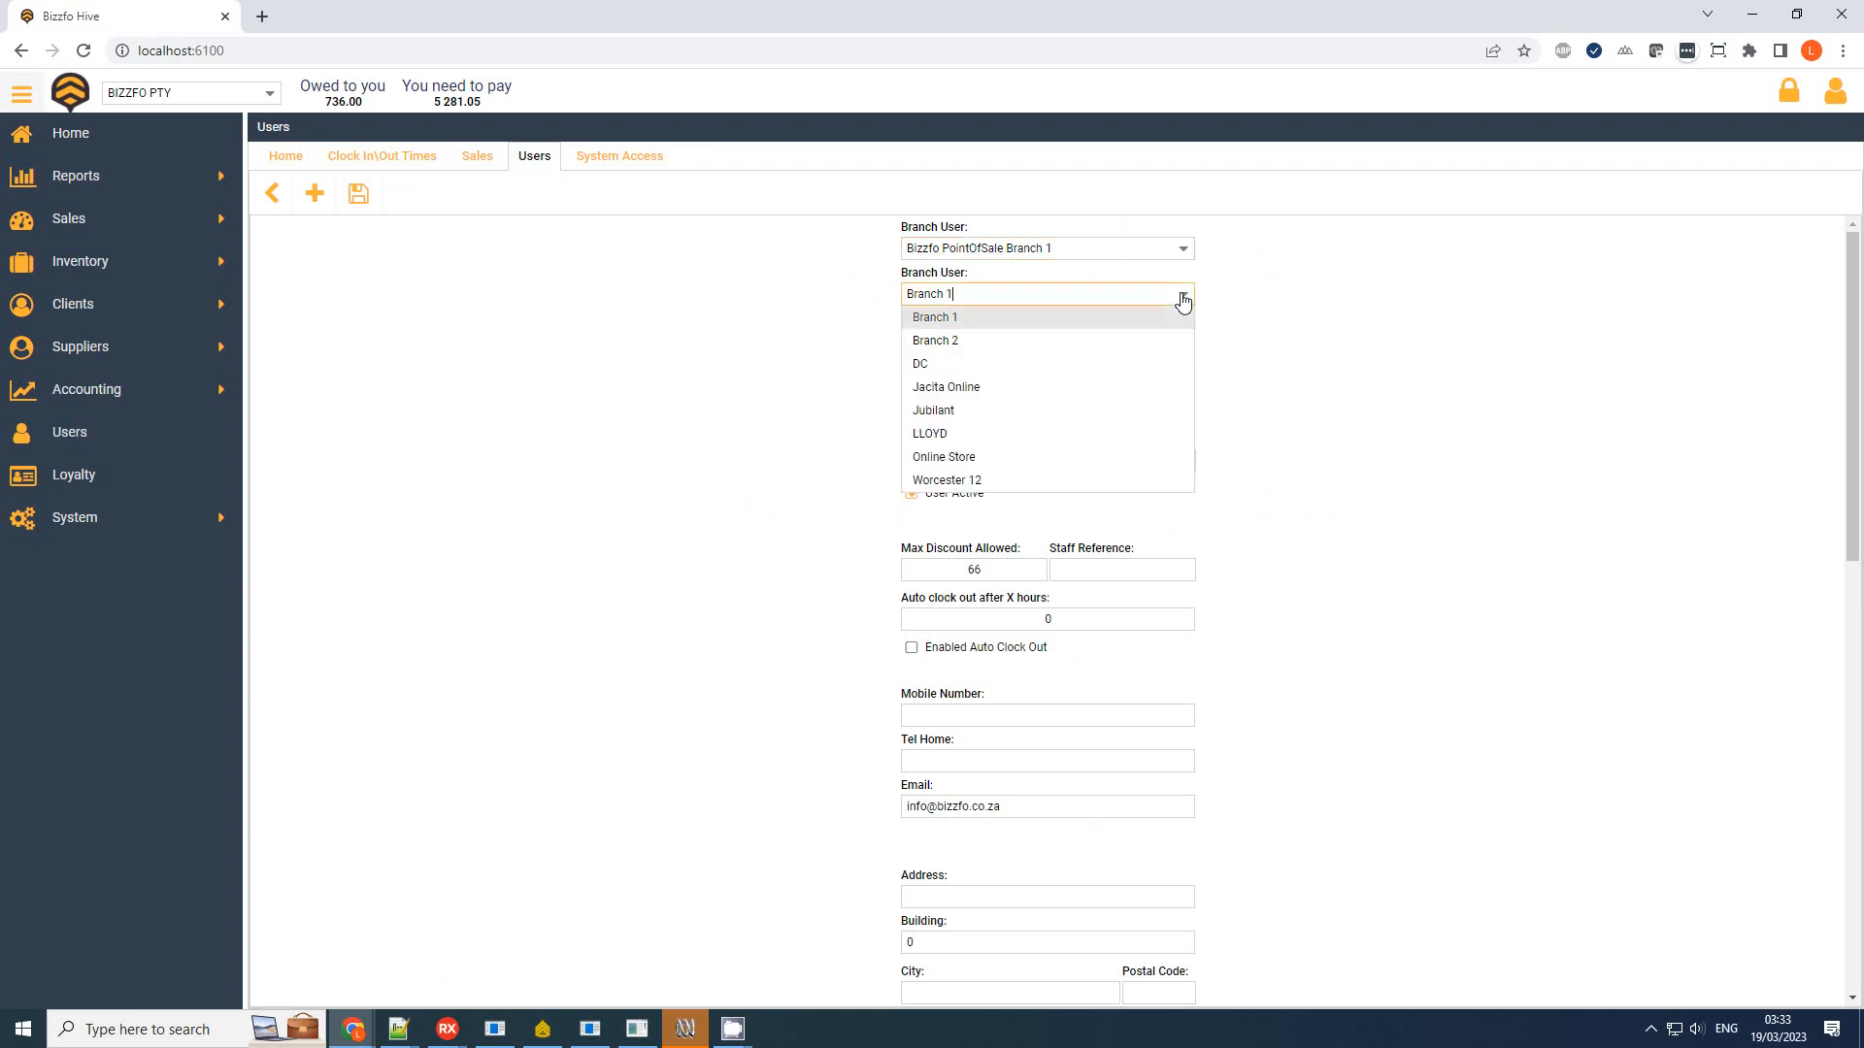
pyautogui.click(1181, 301)
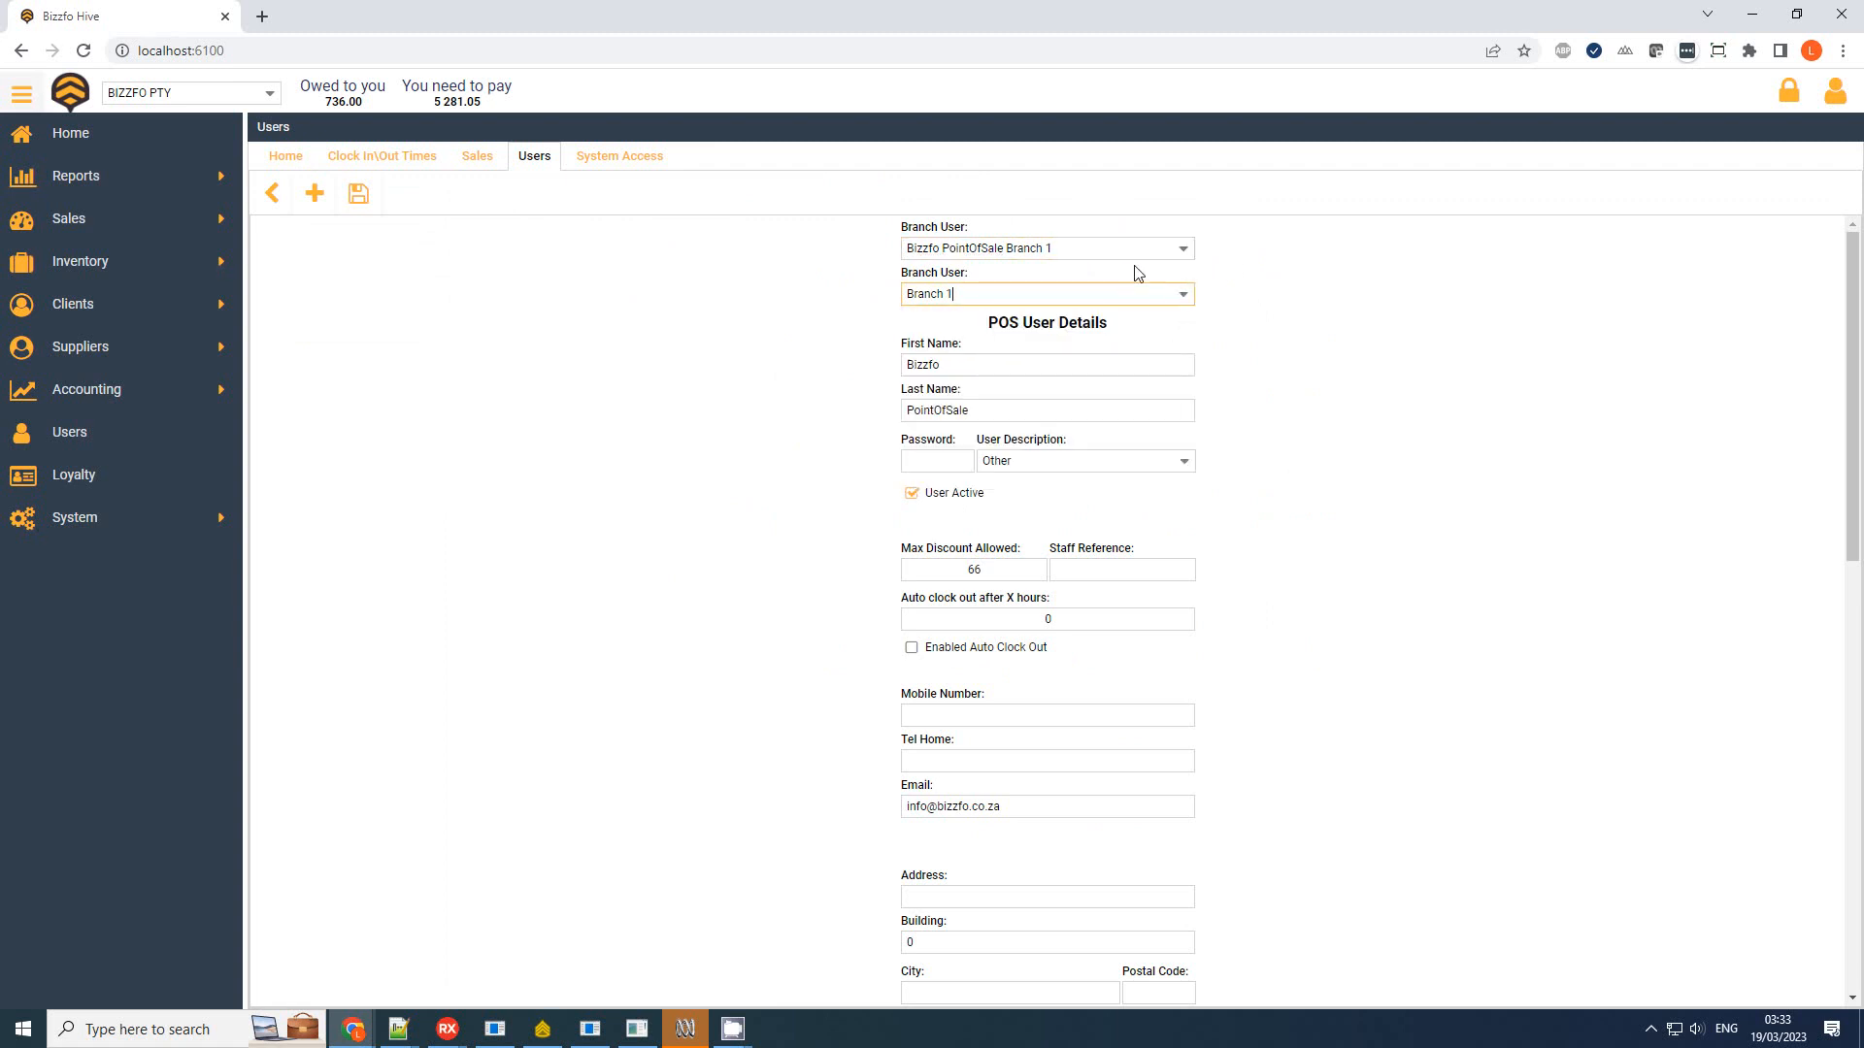
pyautogui.click(1184, 254)
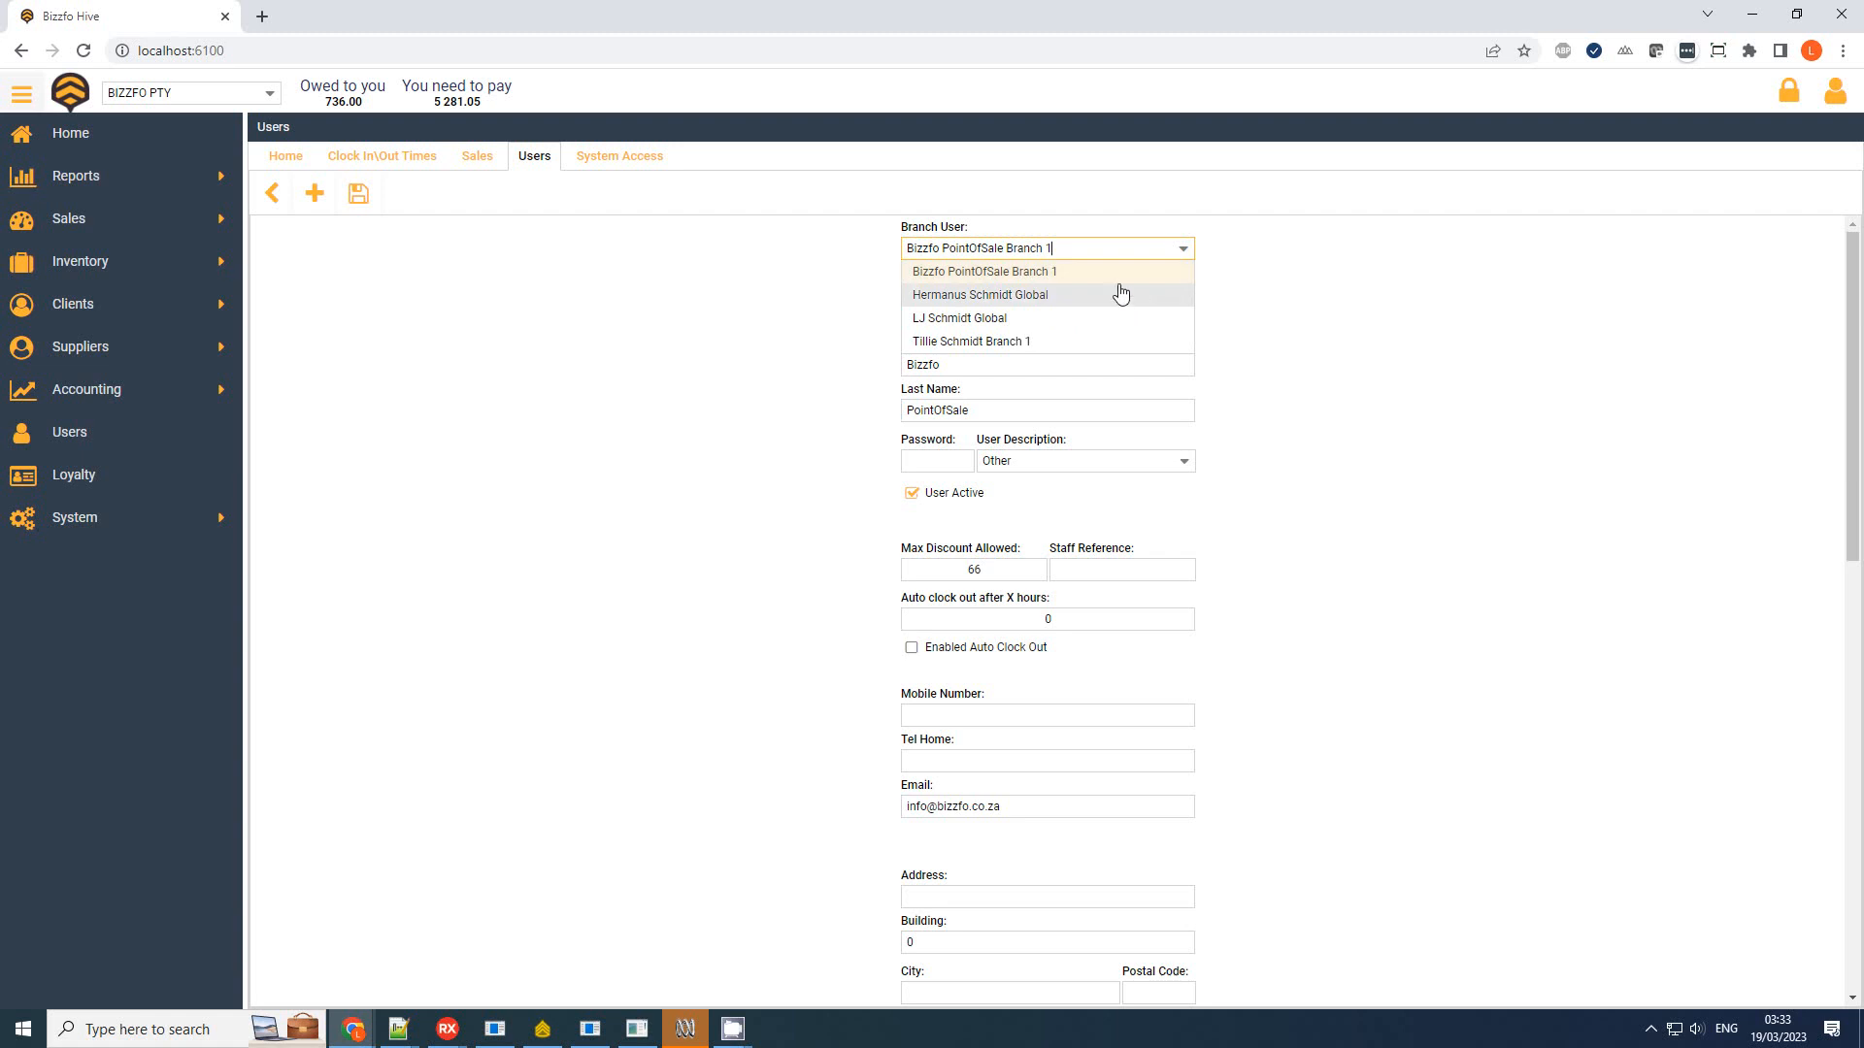
pyautogui.click(1074, 281)
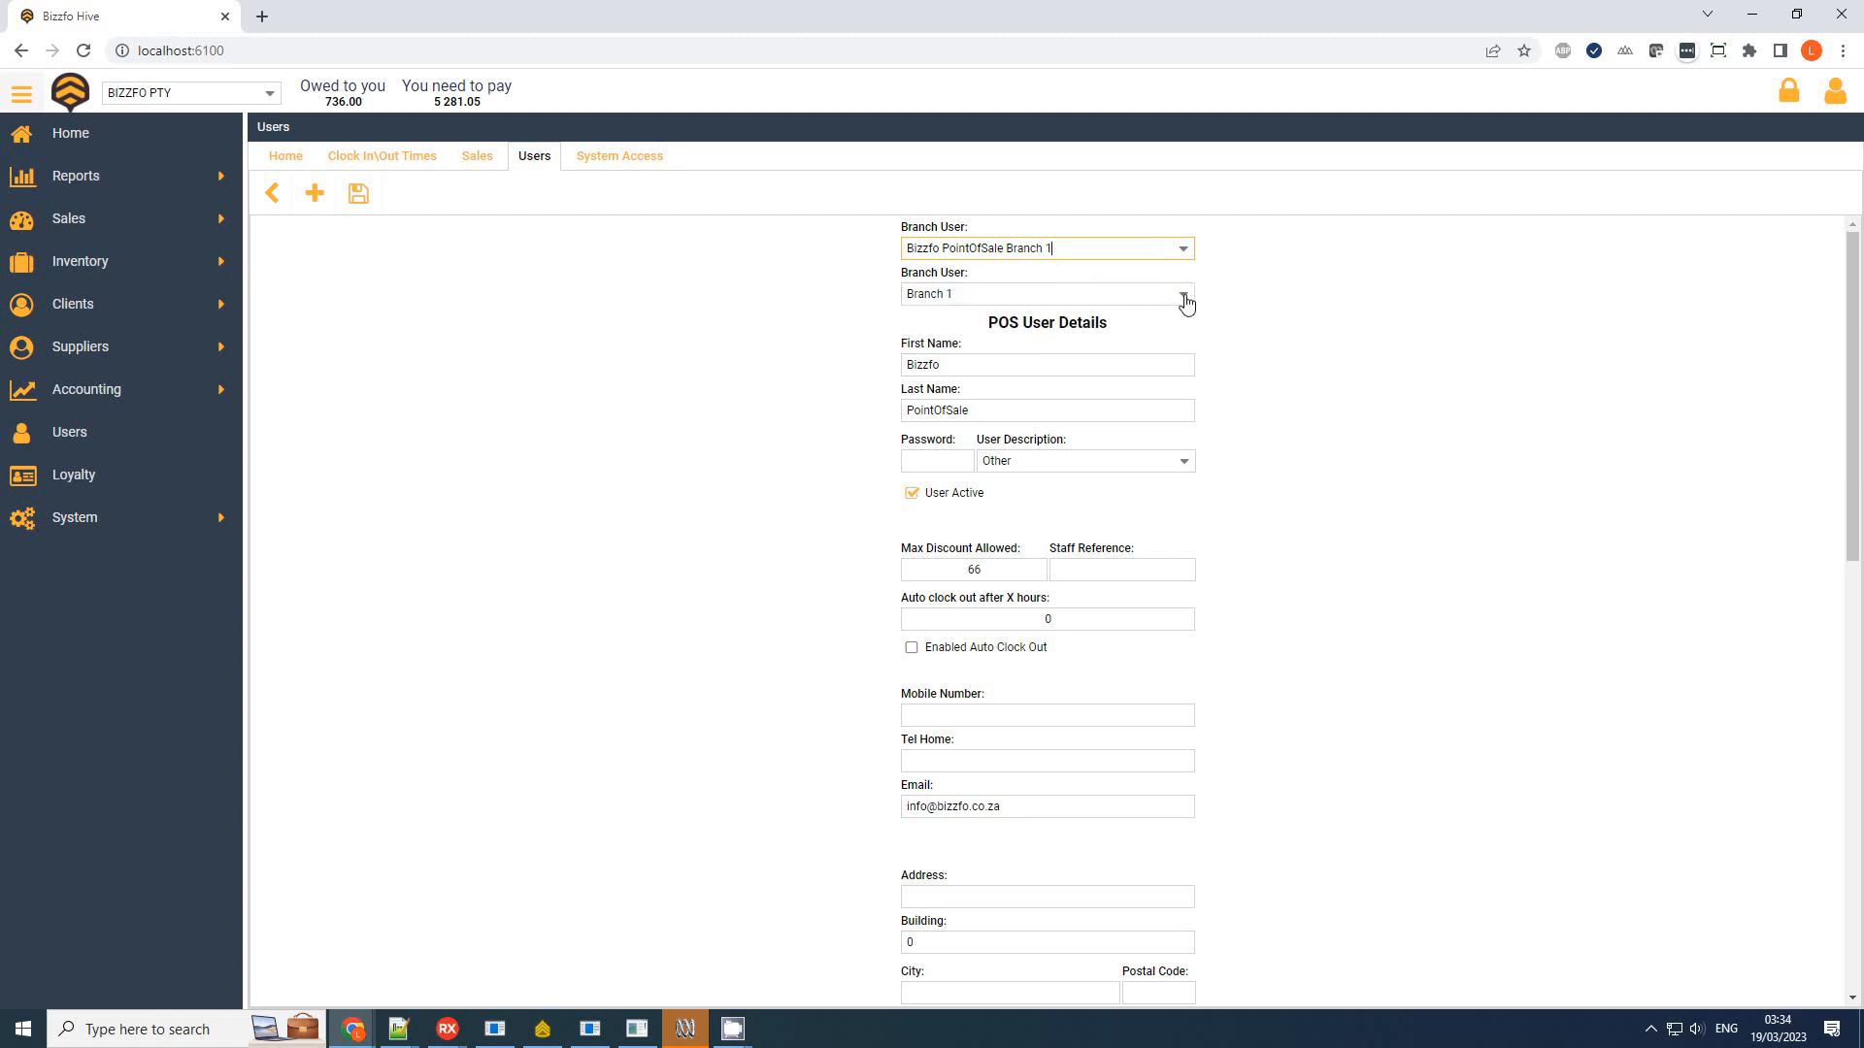
pyautogui.click(1183, 300)
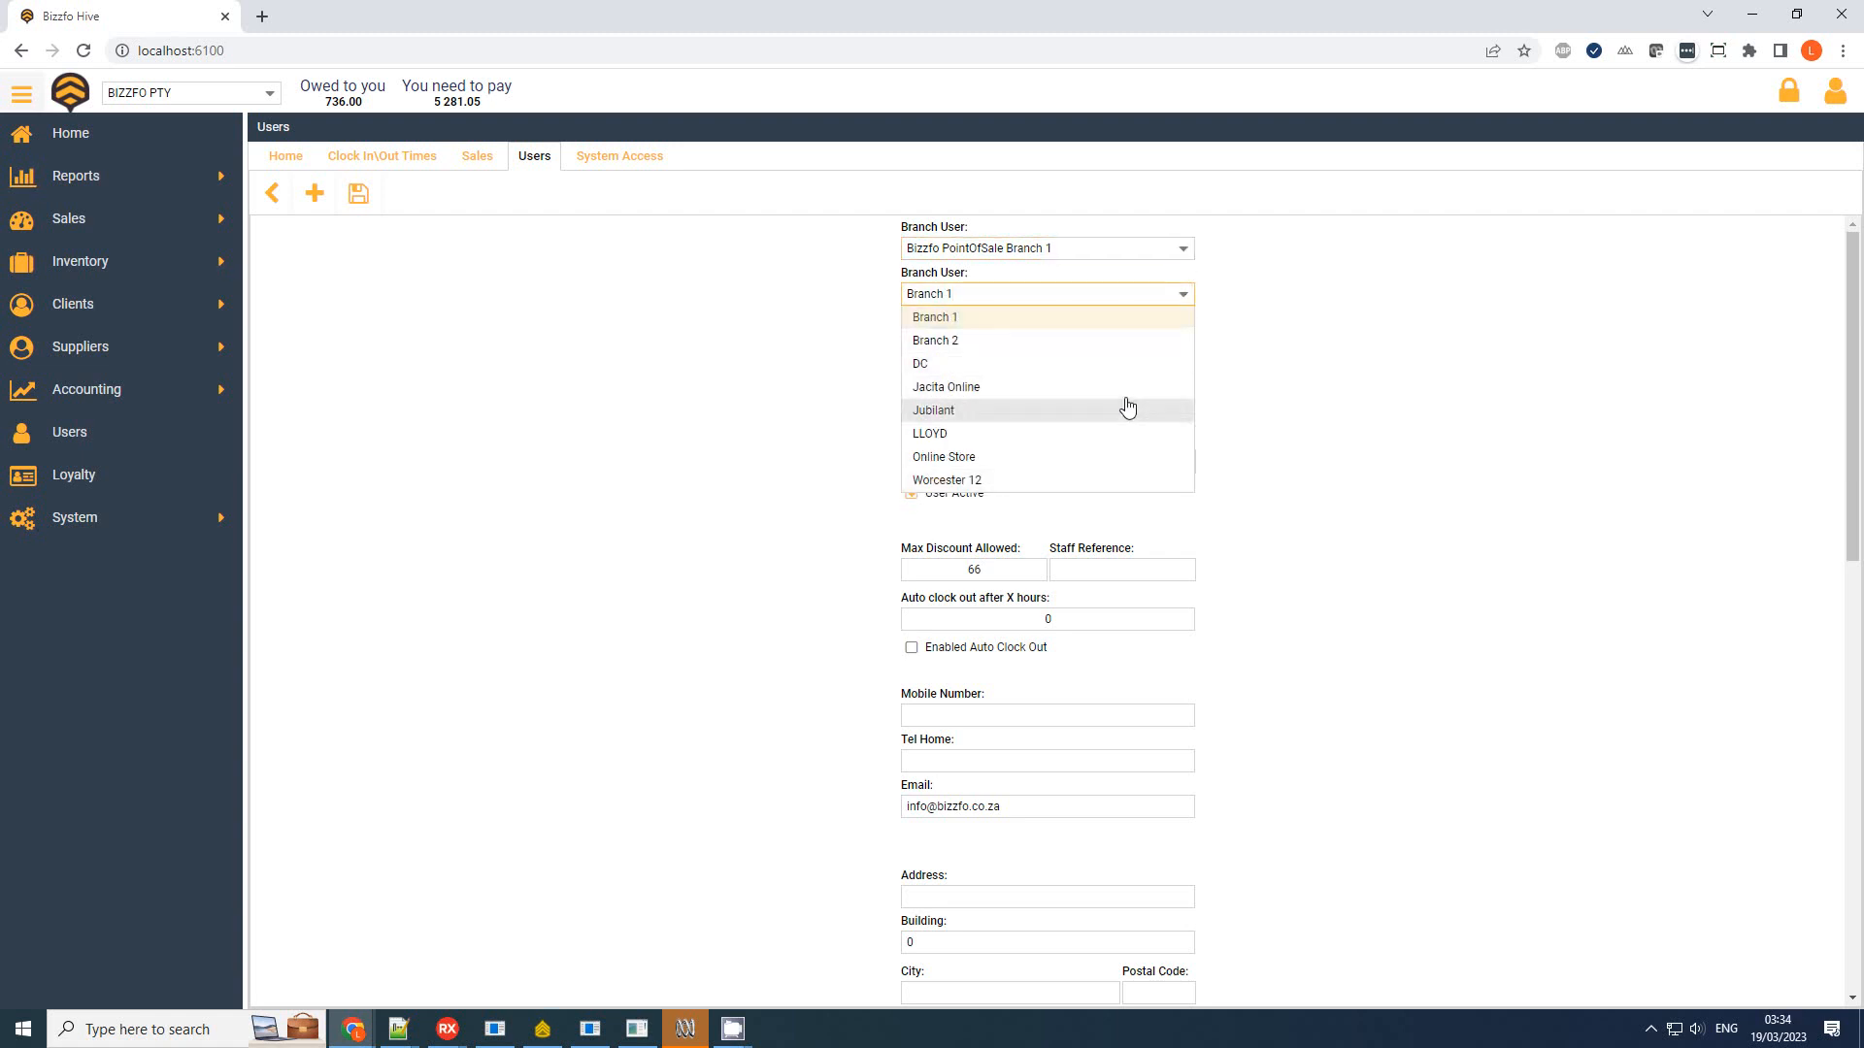
pyautogui.click(1139, 319)
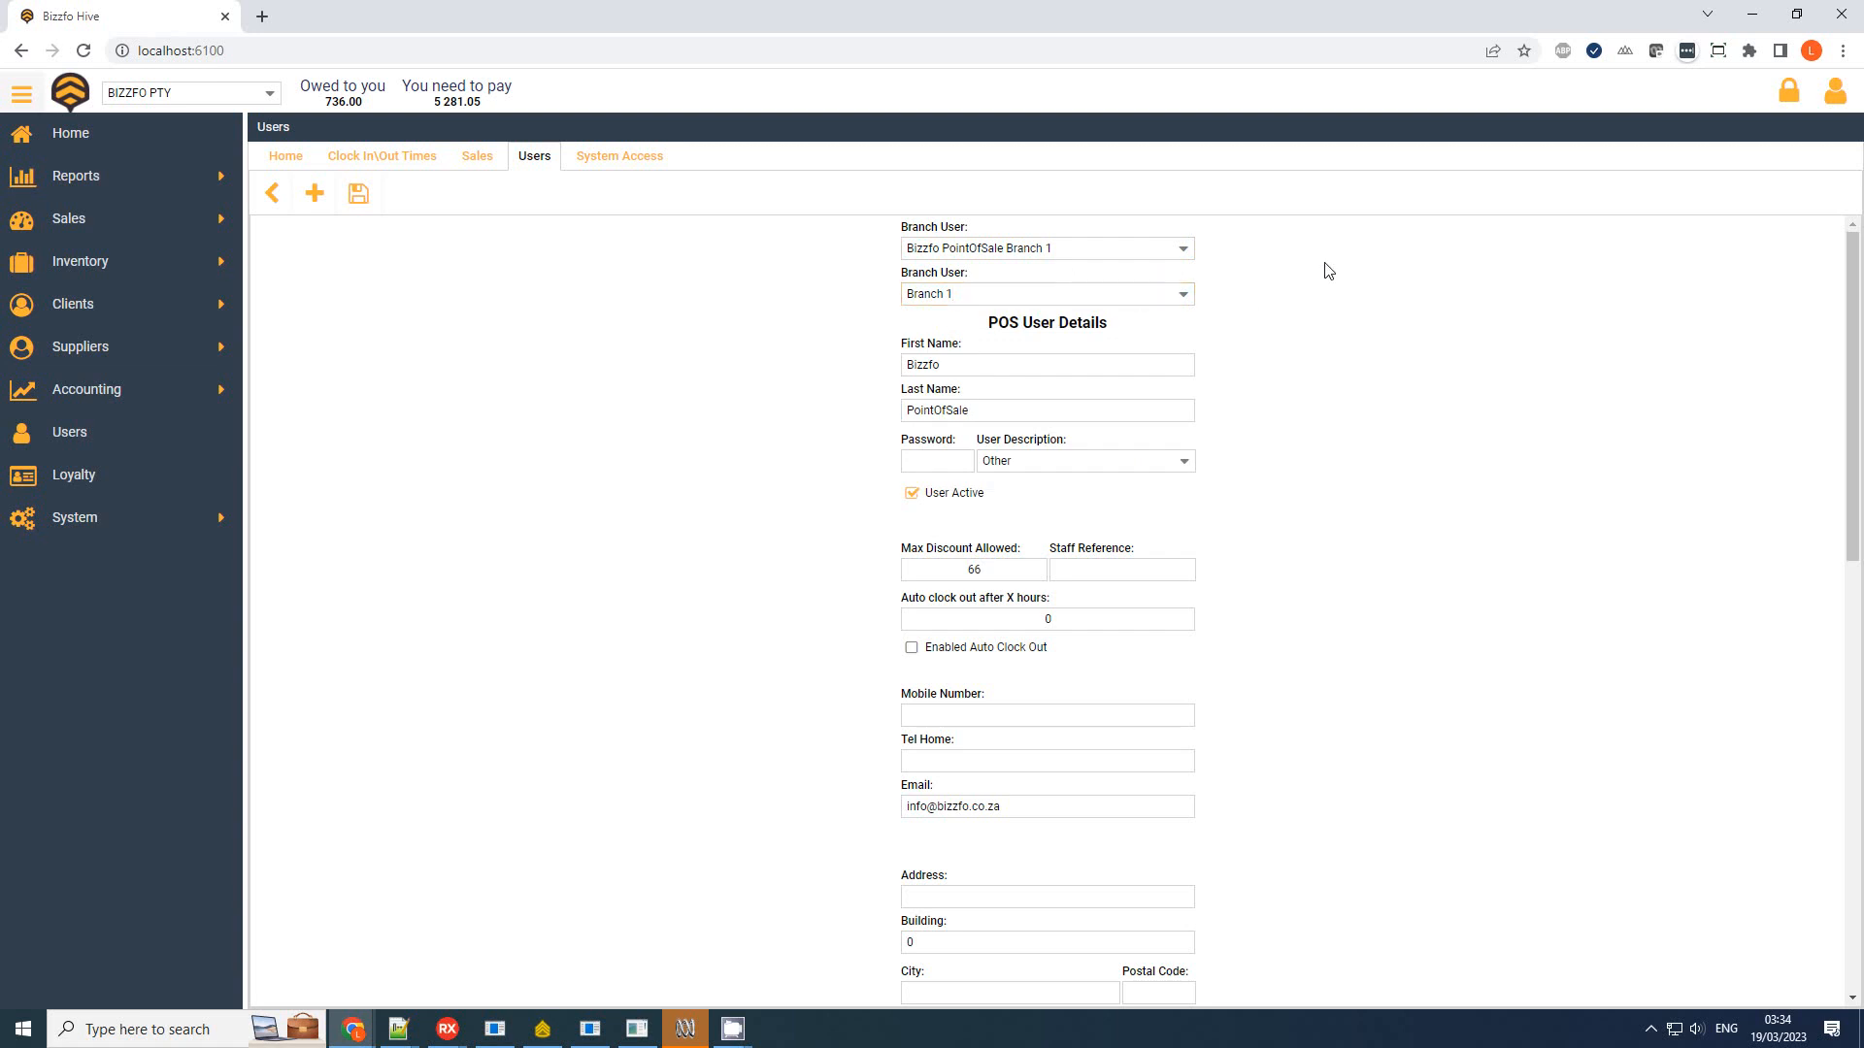
# Review the loaded POS user's name, password, discount, clock-out, contact and address fields
pyautogui.moveTo(1004, 359); pyautogui.dragTo(809, 364)
pyautogui.moveTo(1043, 415); pyautogui.dragTo(824, 412)
pyautogui.press('Tab')
pyautogui.scroll(-3, 1147, 466)
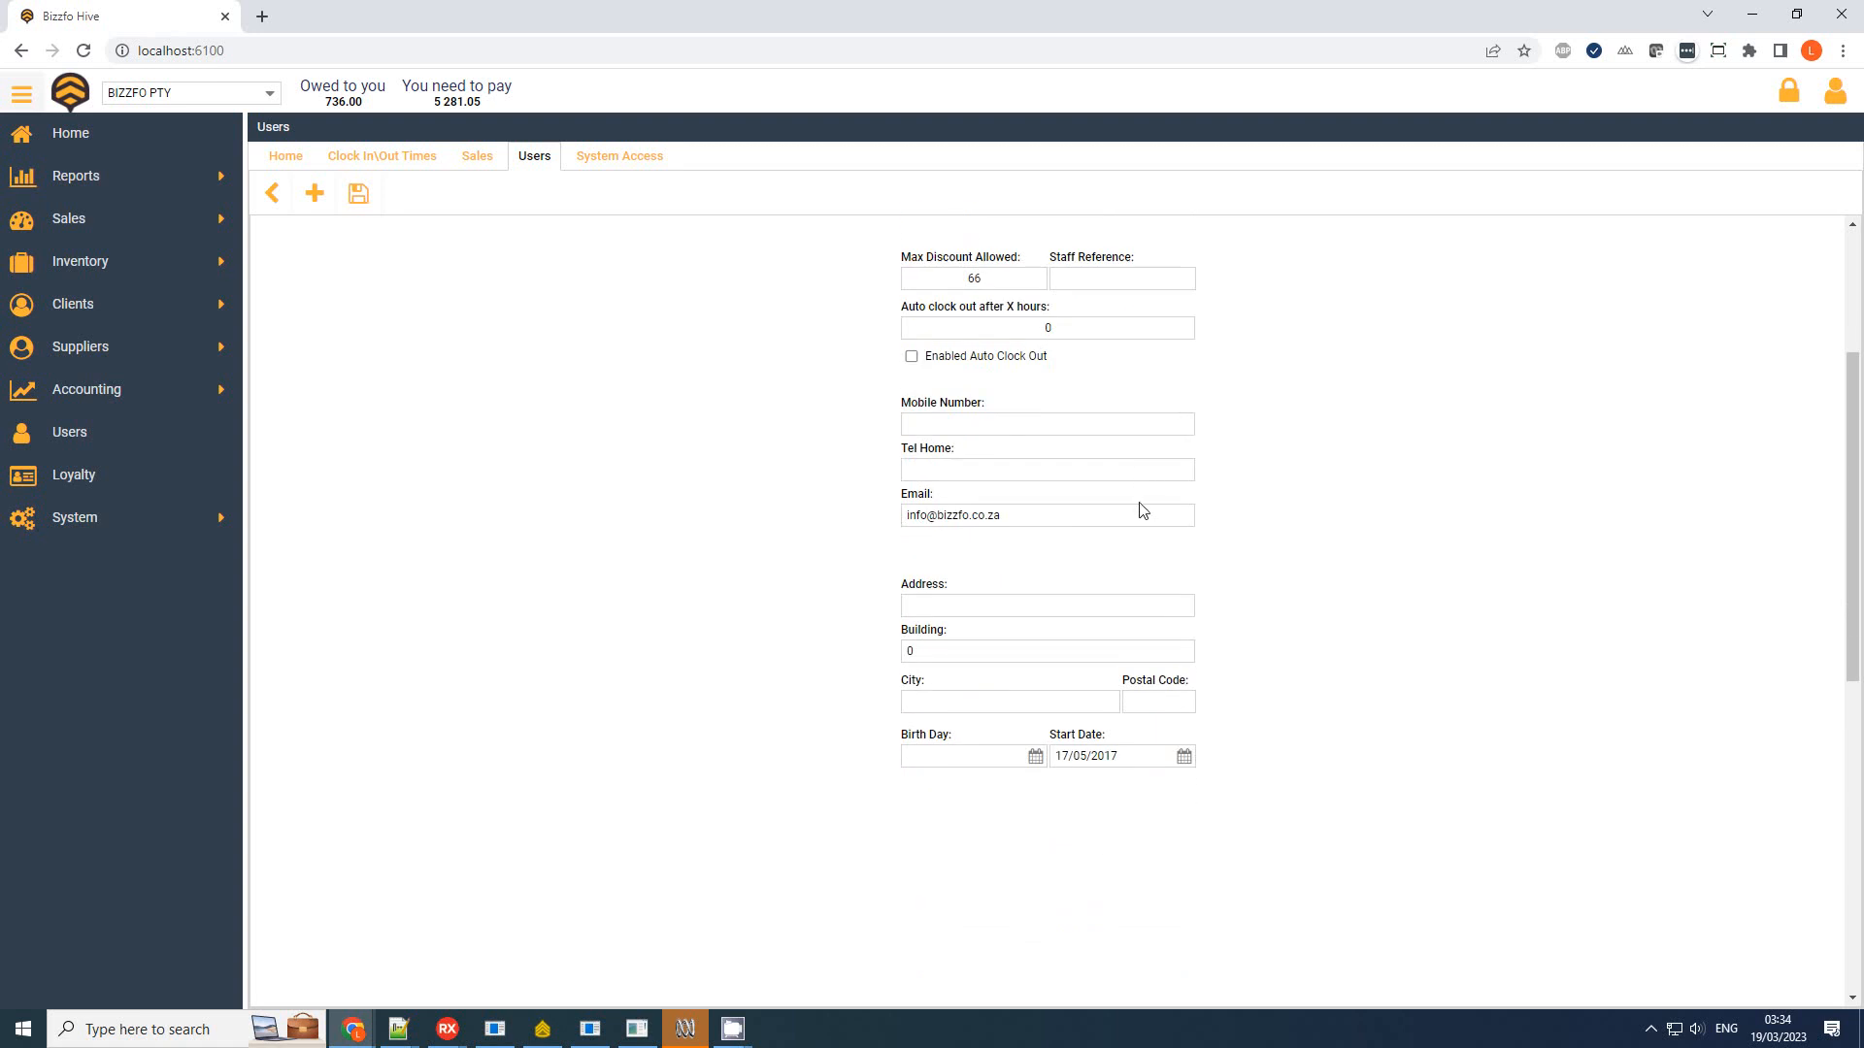
pyautogui.scroll(3, 1103, 612)
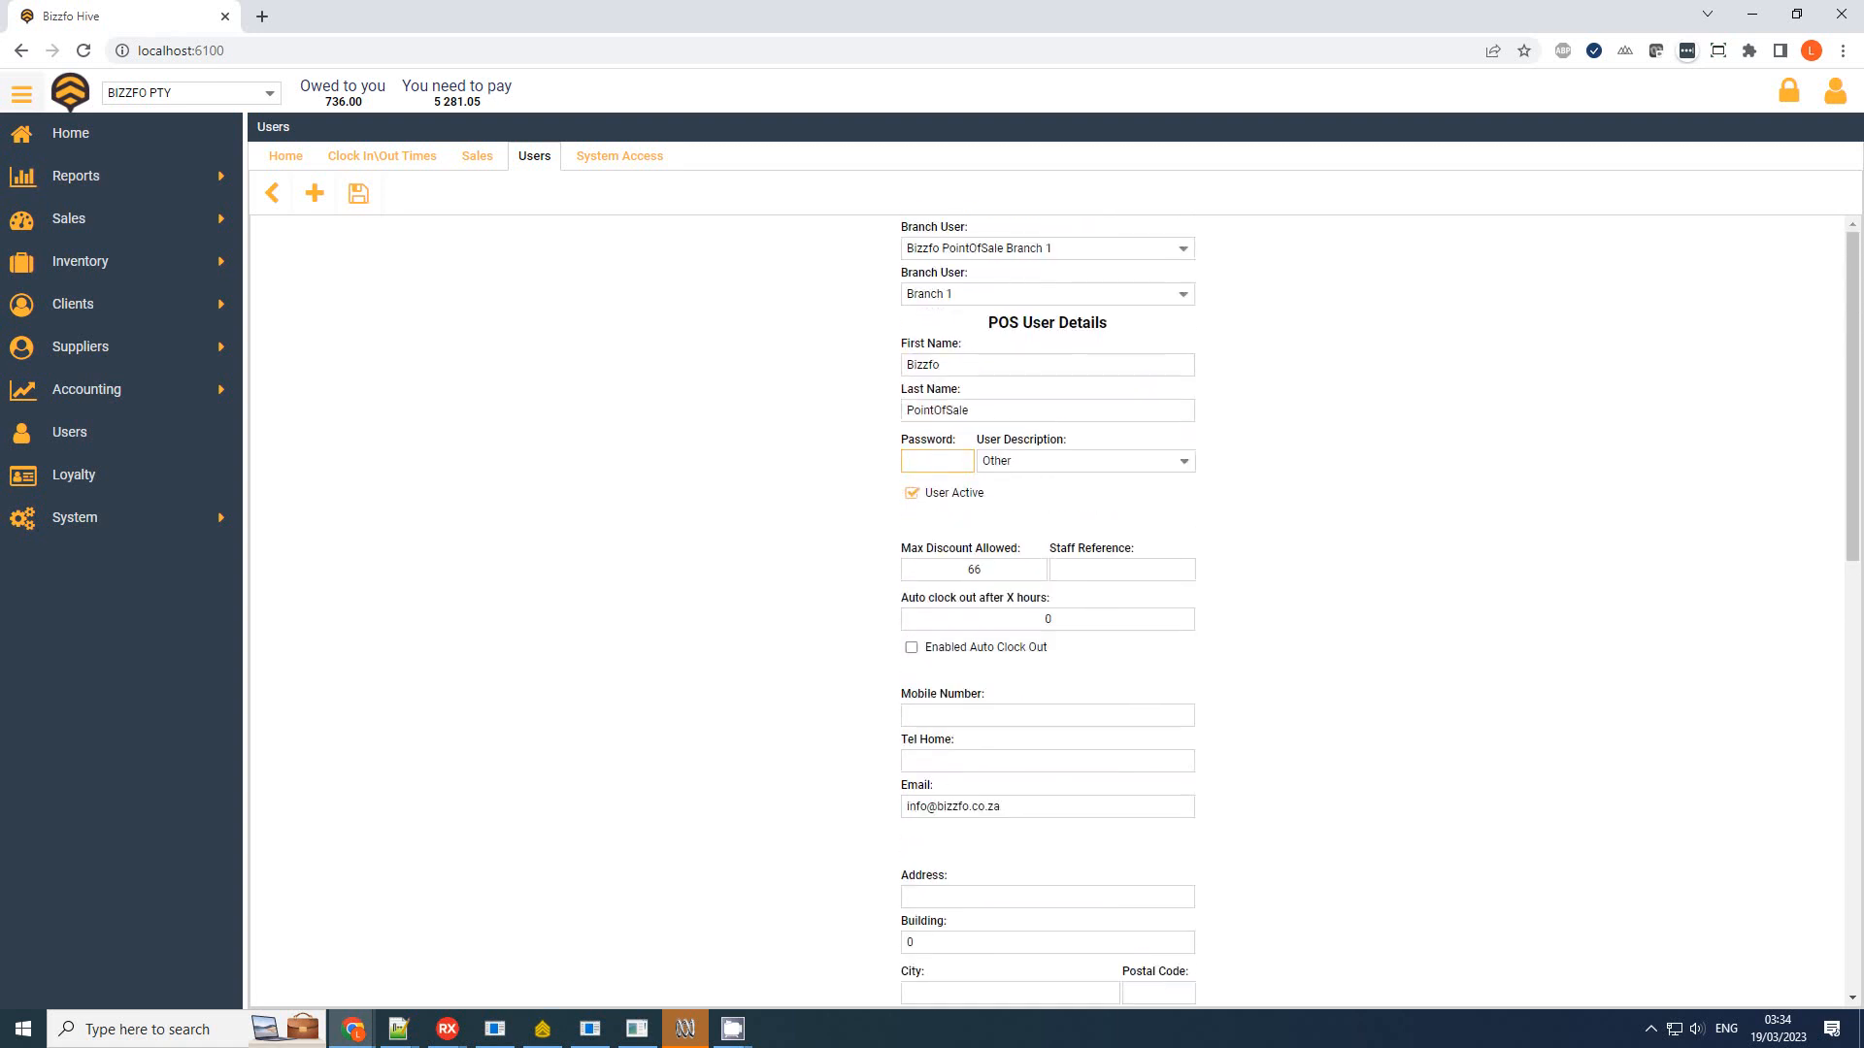
# Switch to Bizzfo Point Of Sale, request the staff details and enter the login password
pyautogui.hotkey('alt', 'Tab')
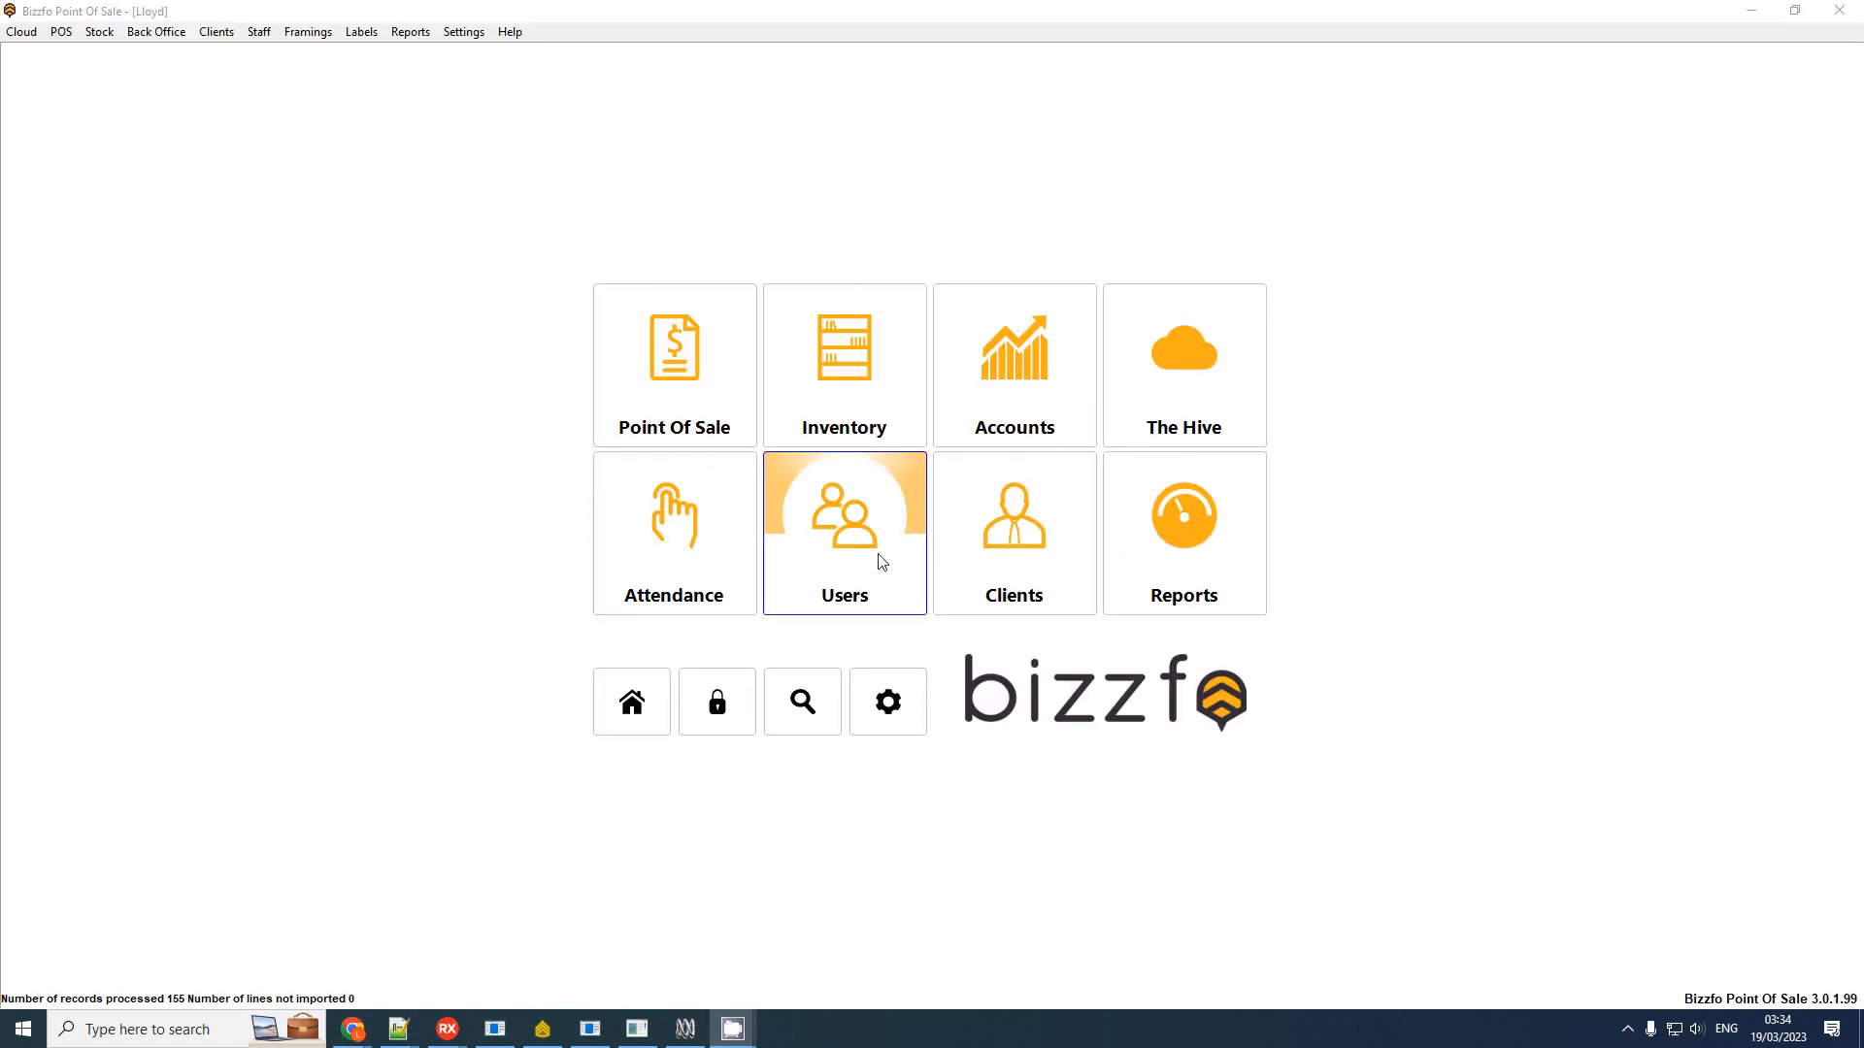
pyautogui.click(881, 561)
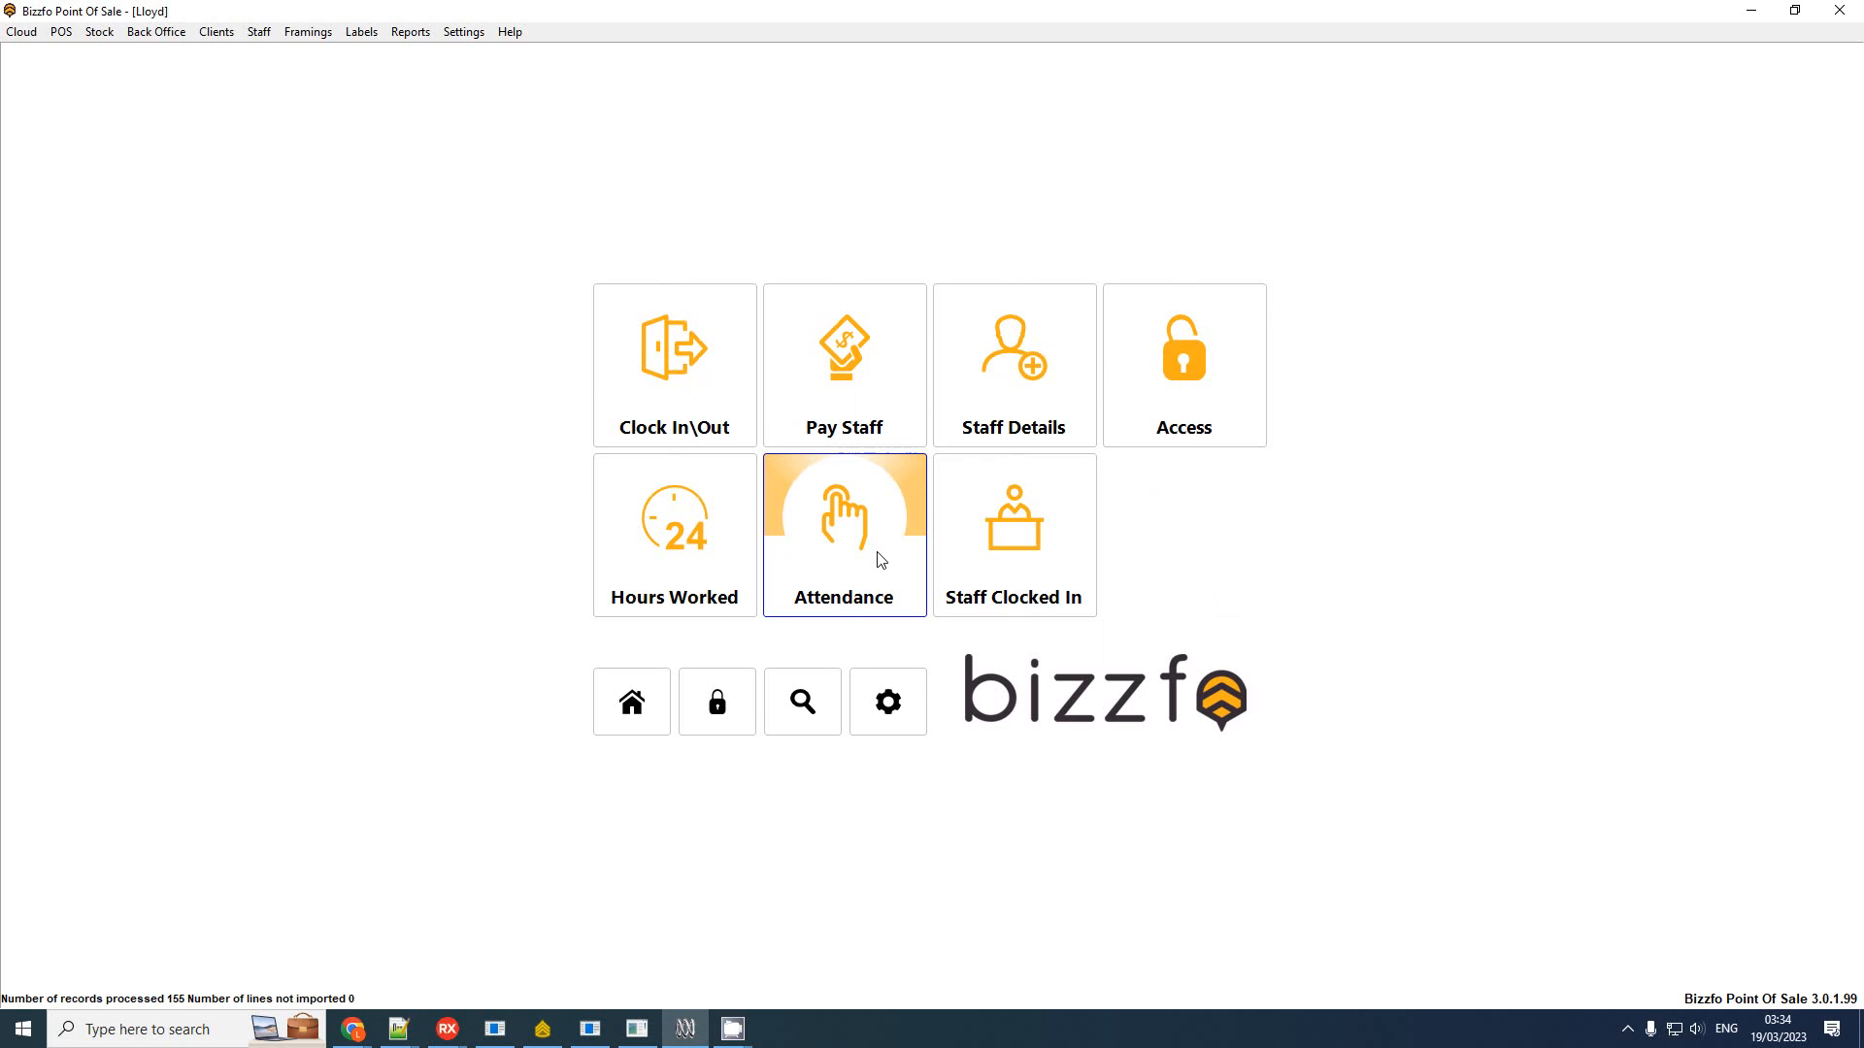
pyautogui.click(966, 389)
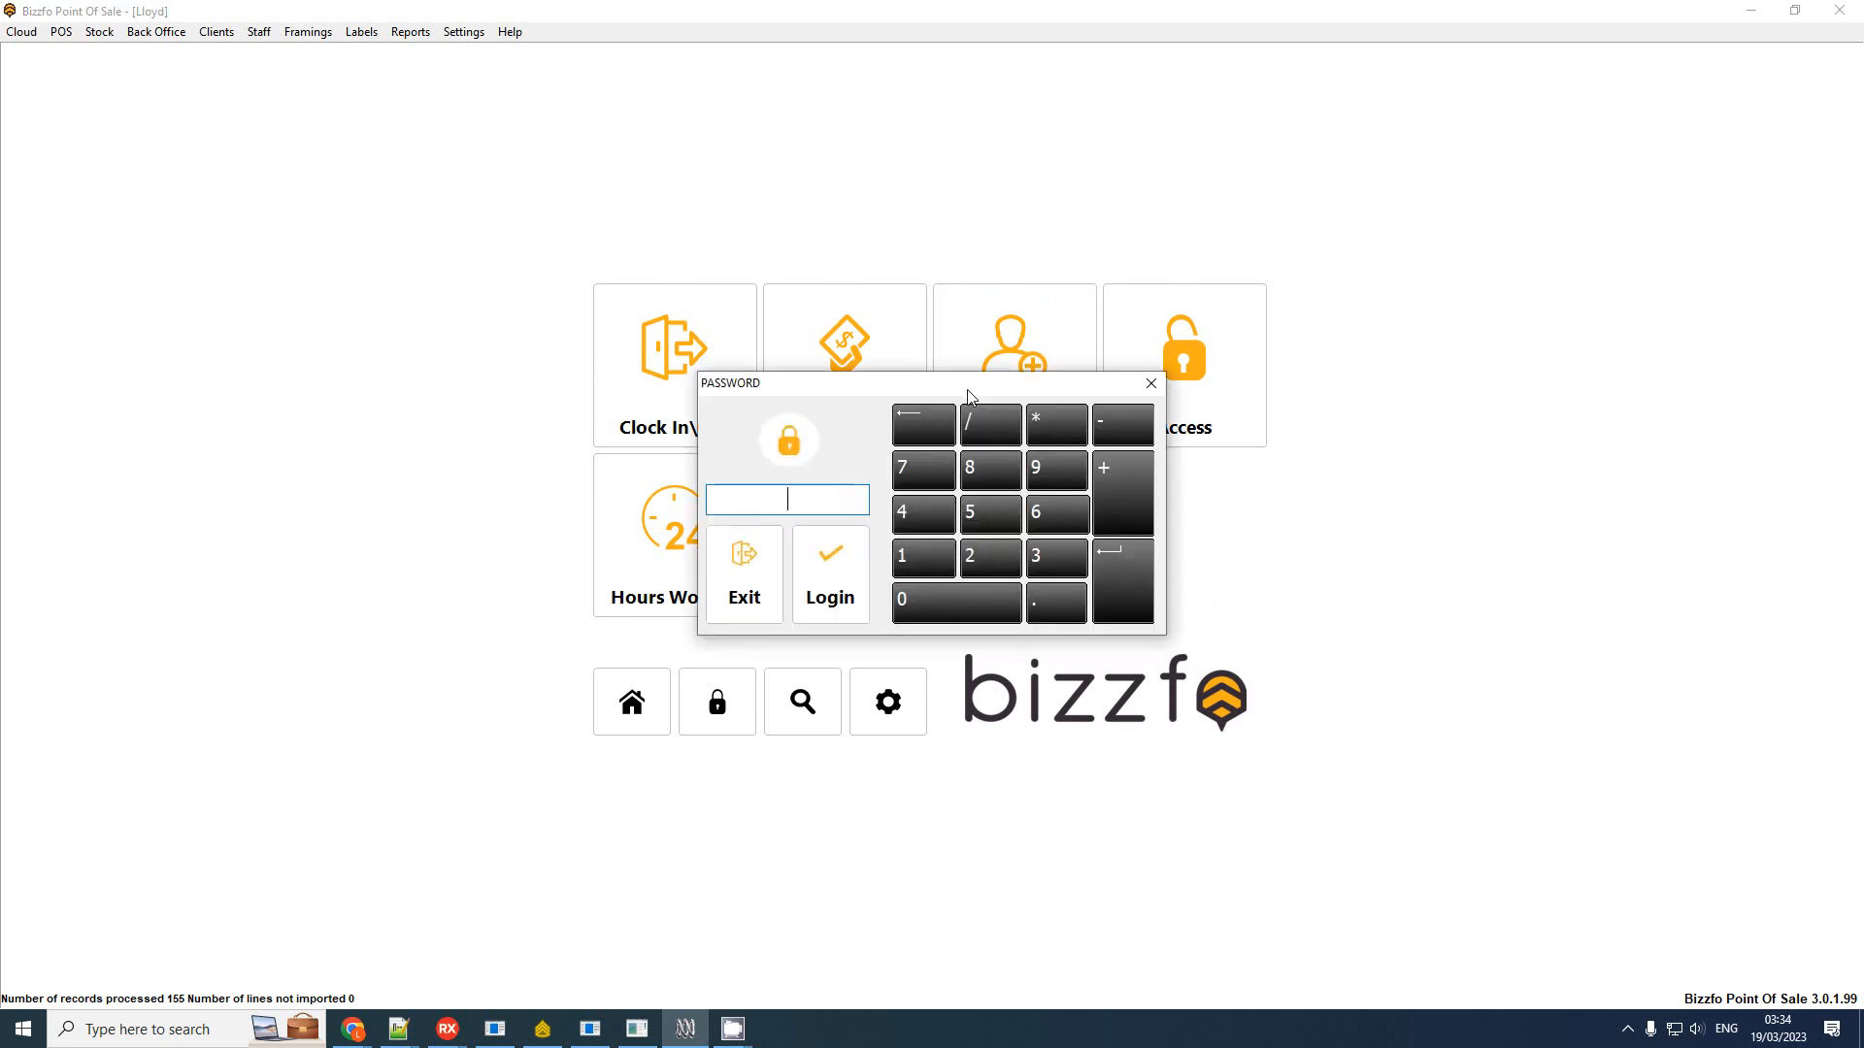
pyautogui.write('1')
pyautogui.press('Return')
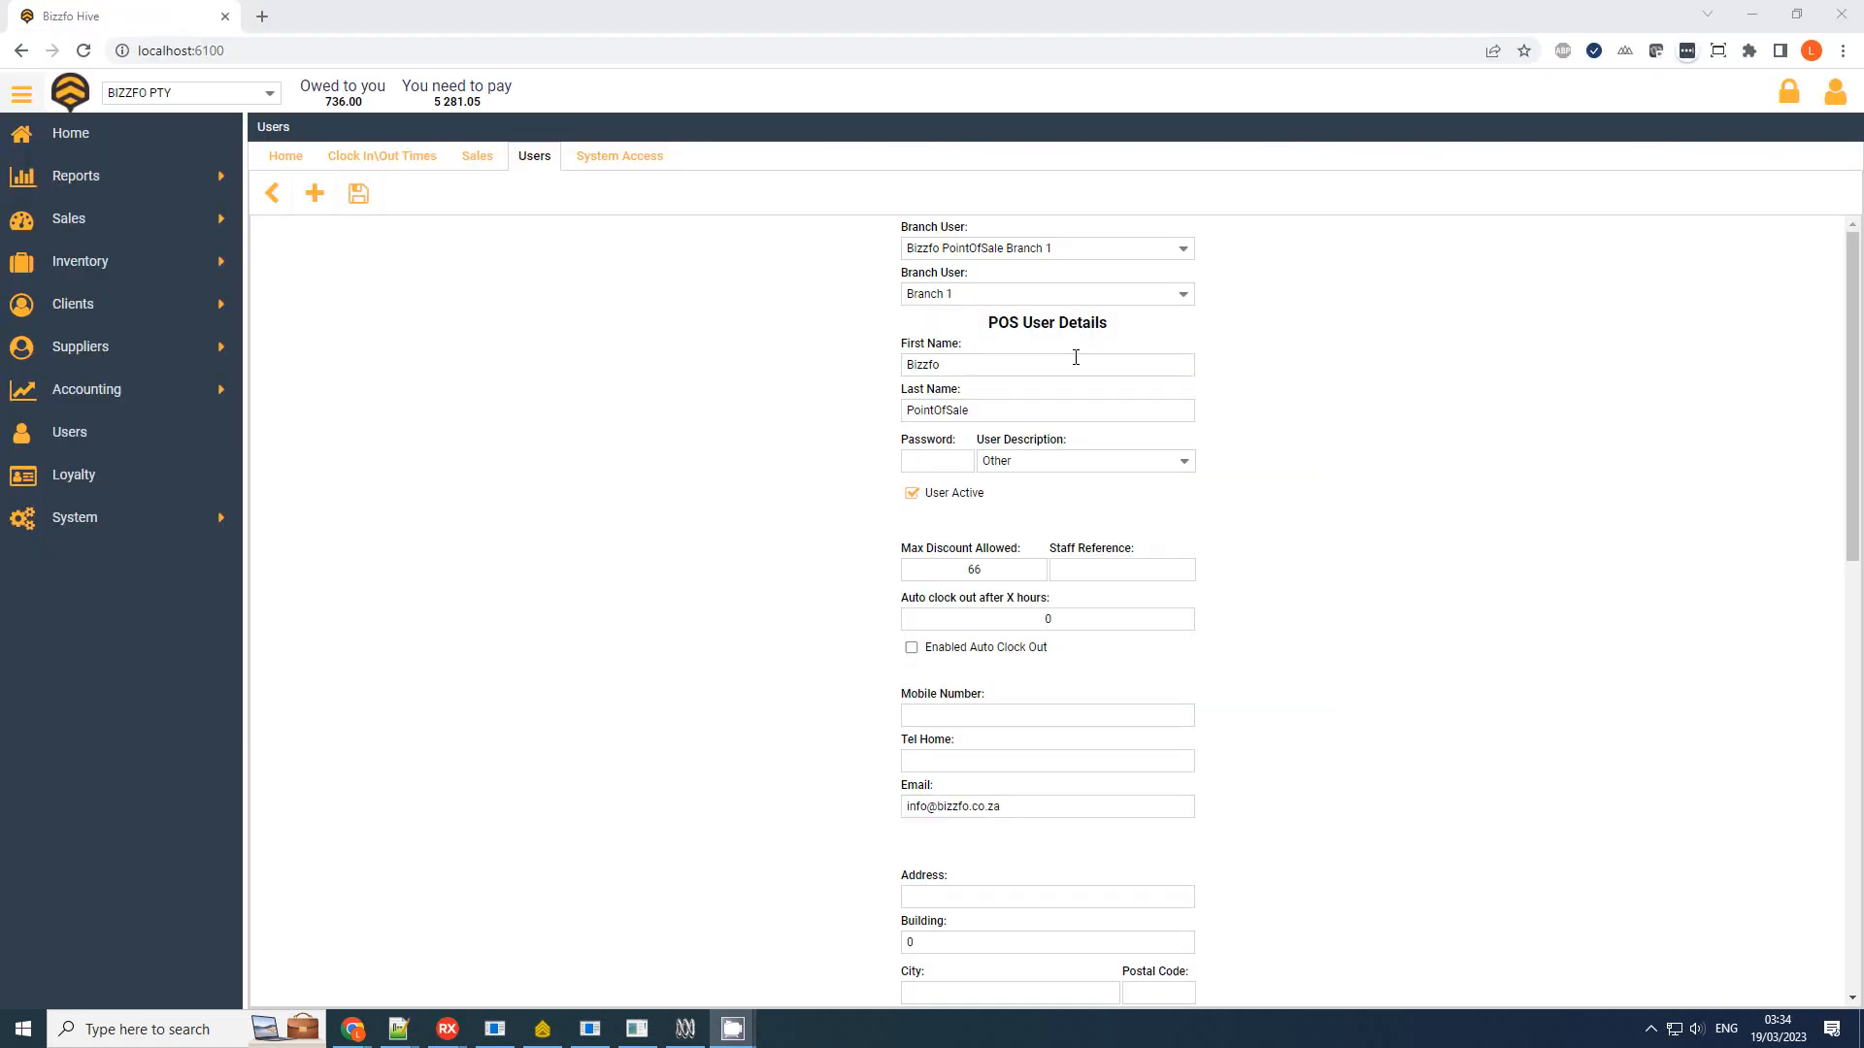
# Back in Bizzfo Hive, start a blank POS user record, review its fields and return to the users overview
pyautogui.click(327, 198)
pyautogui.click(973, 582)
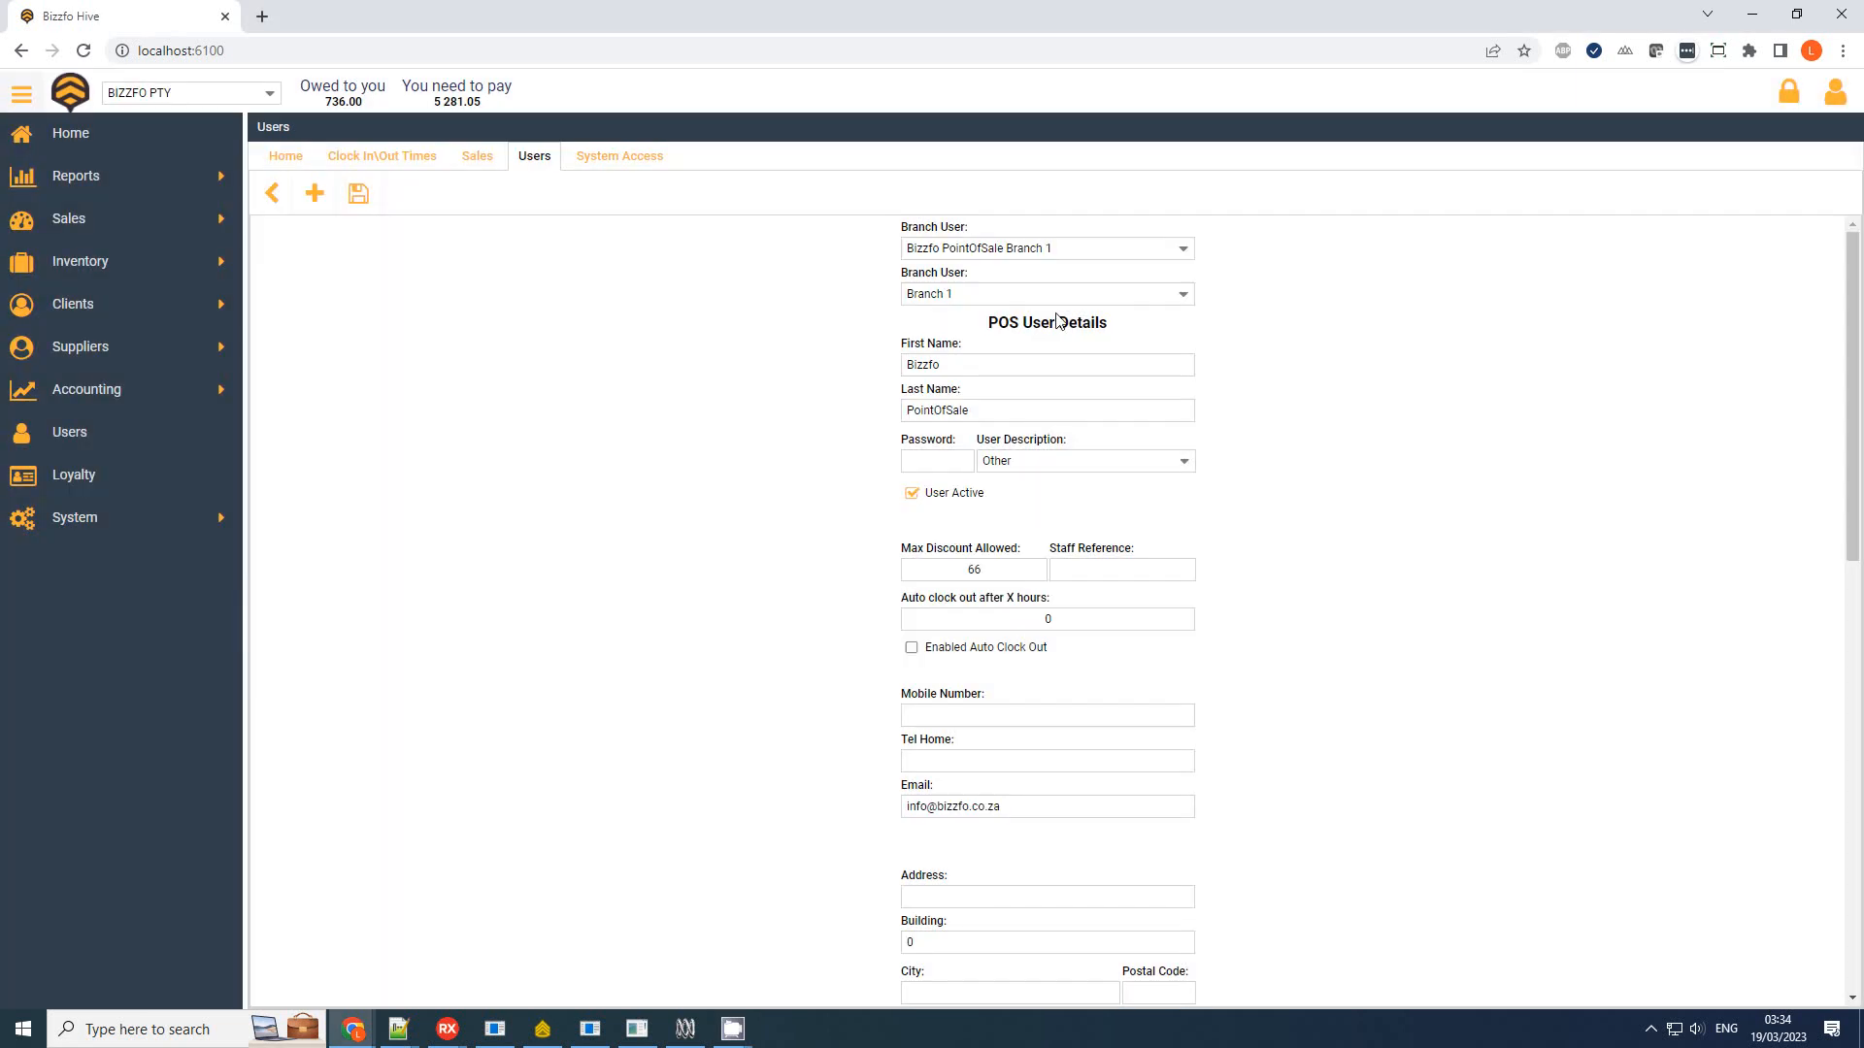
pyautogui.scroll(-5, 981, 712)
pyautogui.scroll(5, 985, 713)
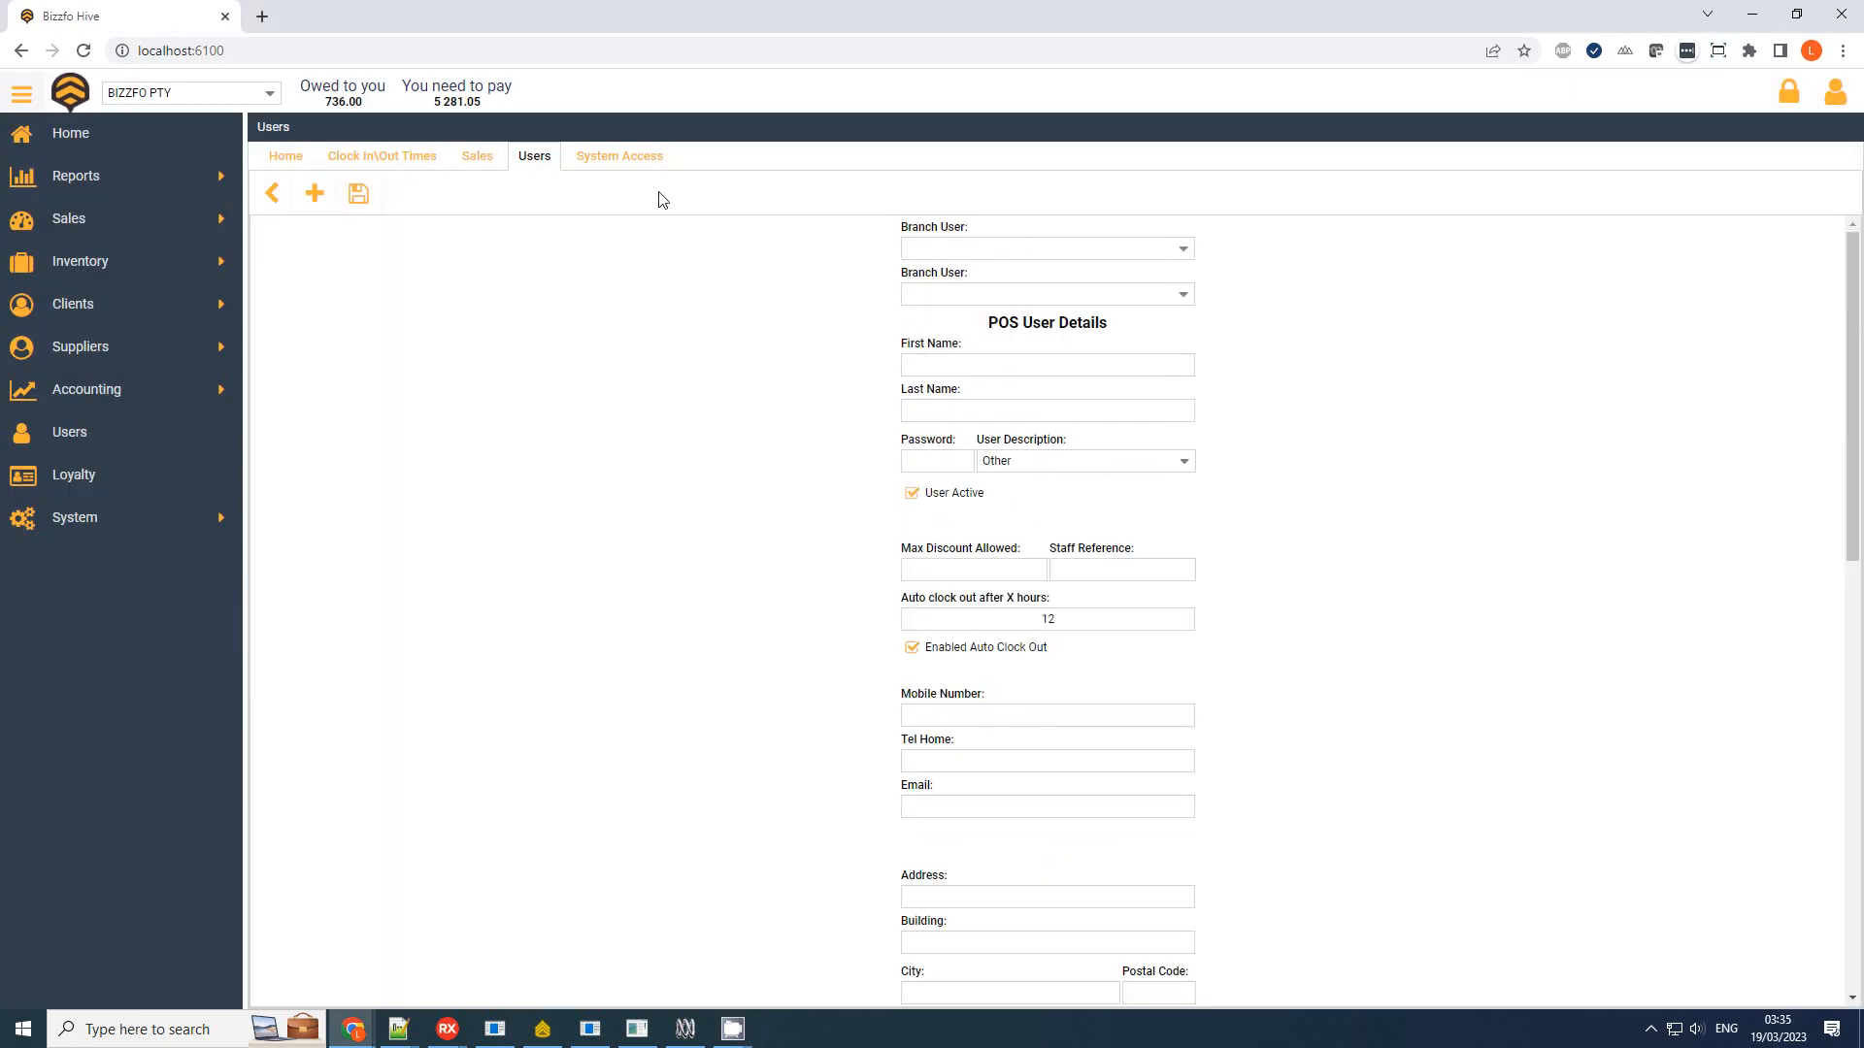
pyautogui.click(272, 194)
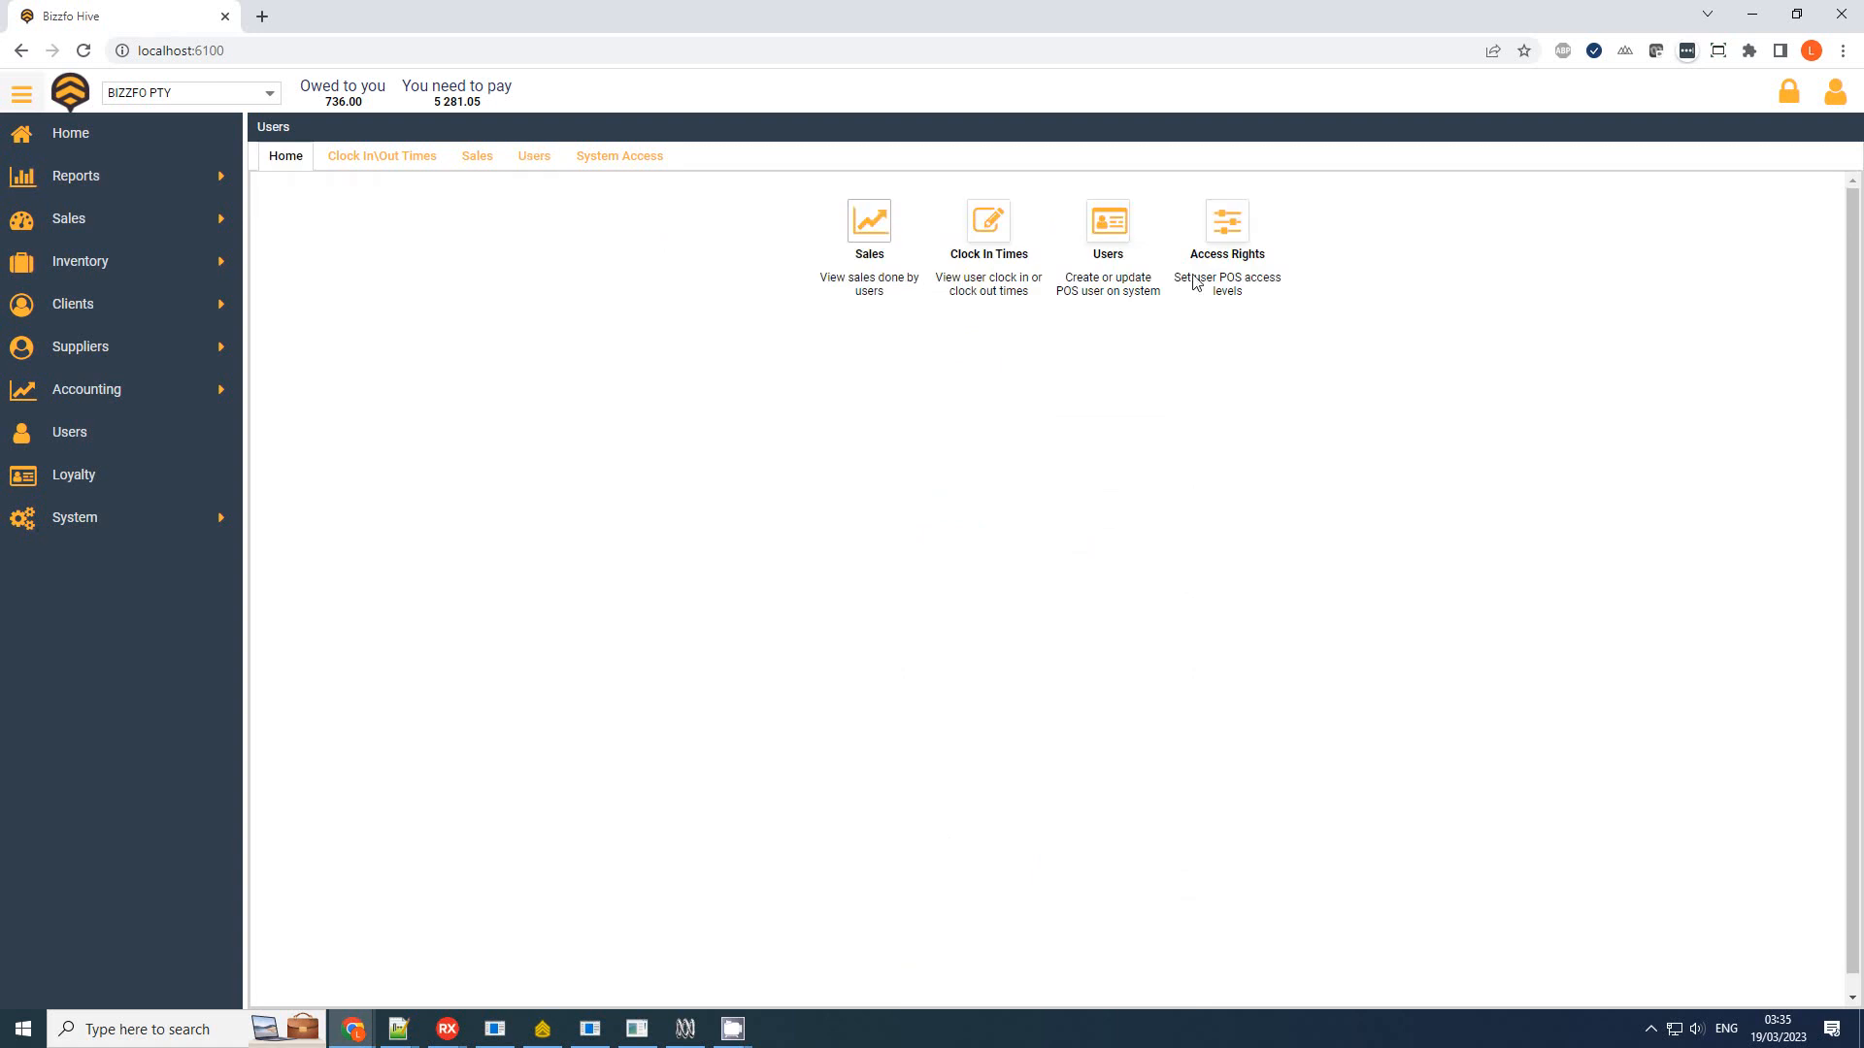
# Open the POS access rights and view the permissions of Bizzfo PointOfSale Branch 1 for Branch 1
pyautogui.click(1227, 238)
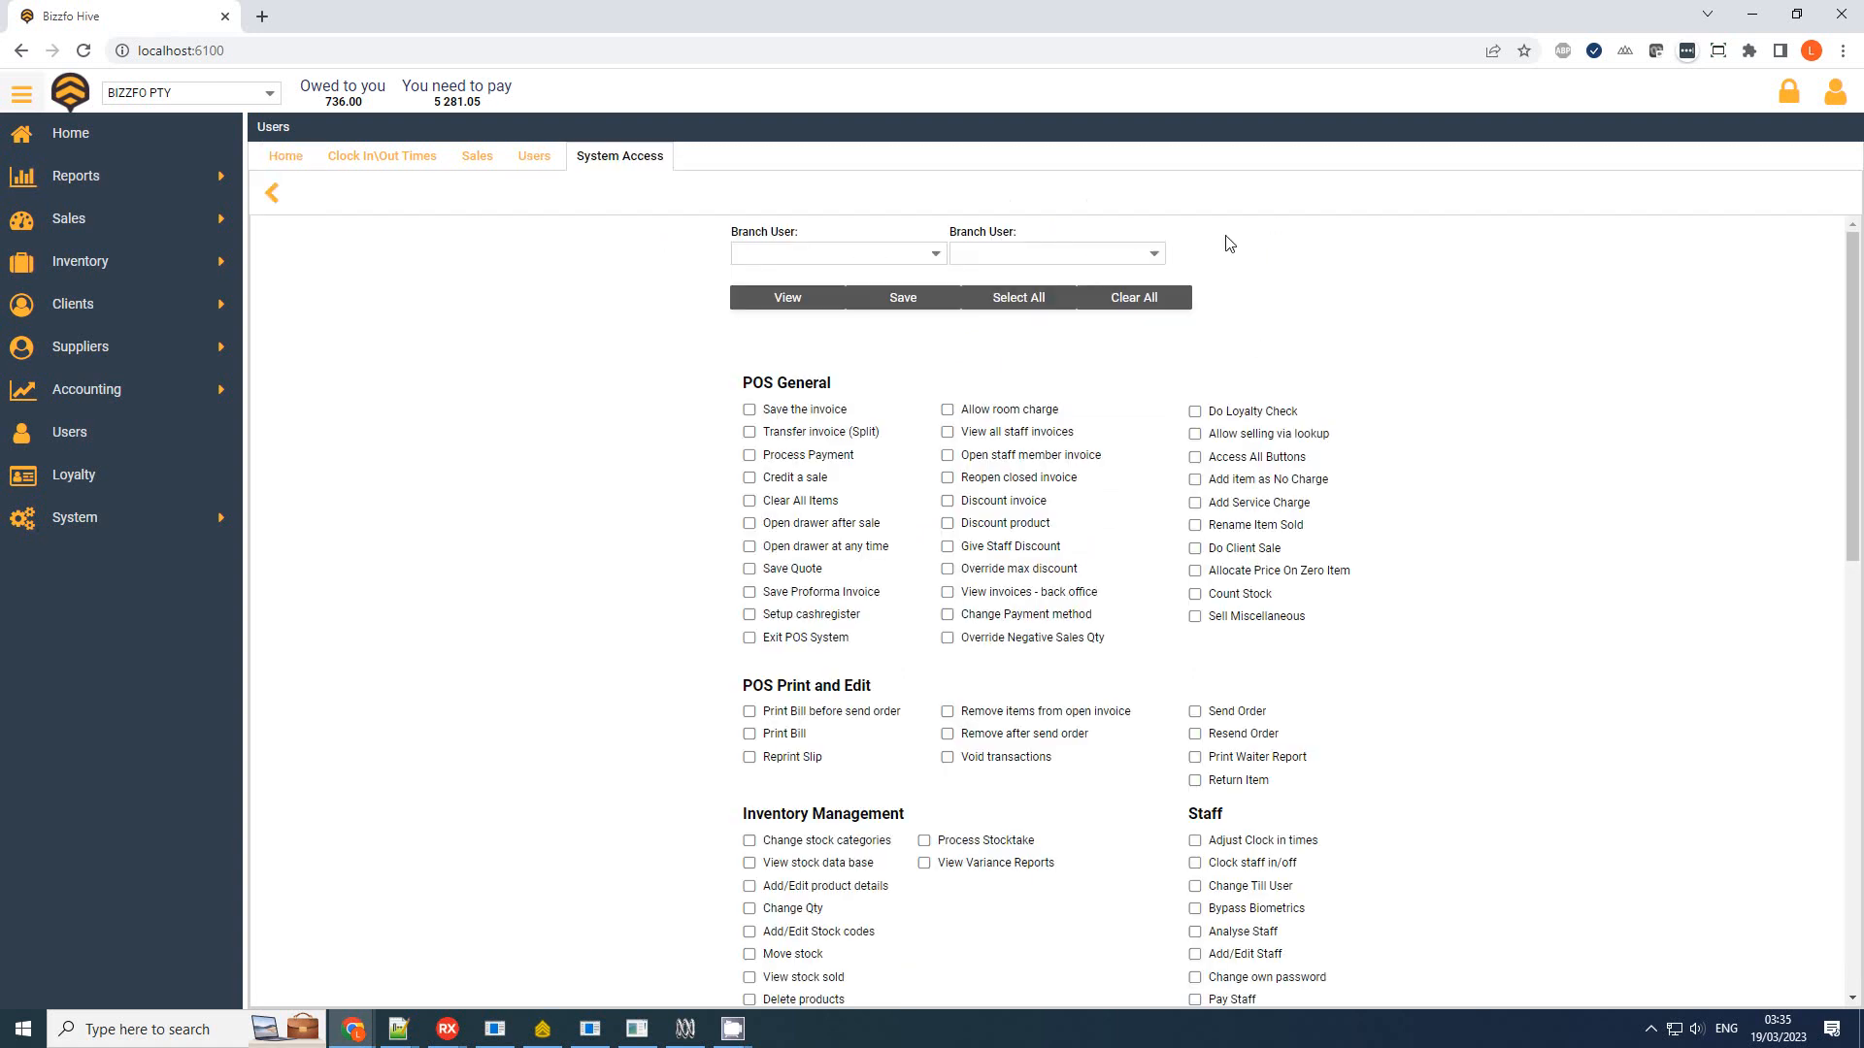
pyautogui.click(937, 256)
pyautogui.click(895, 278)
pyautogui.click(783, 299)
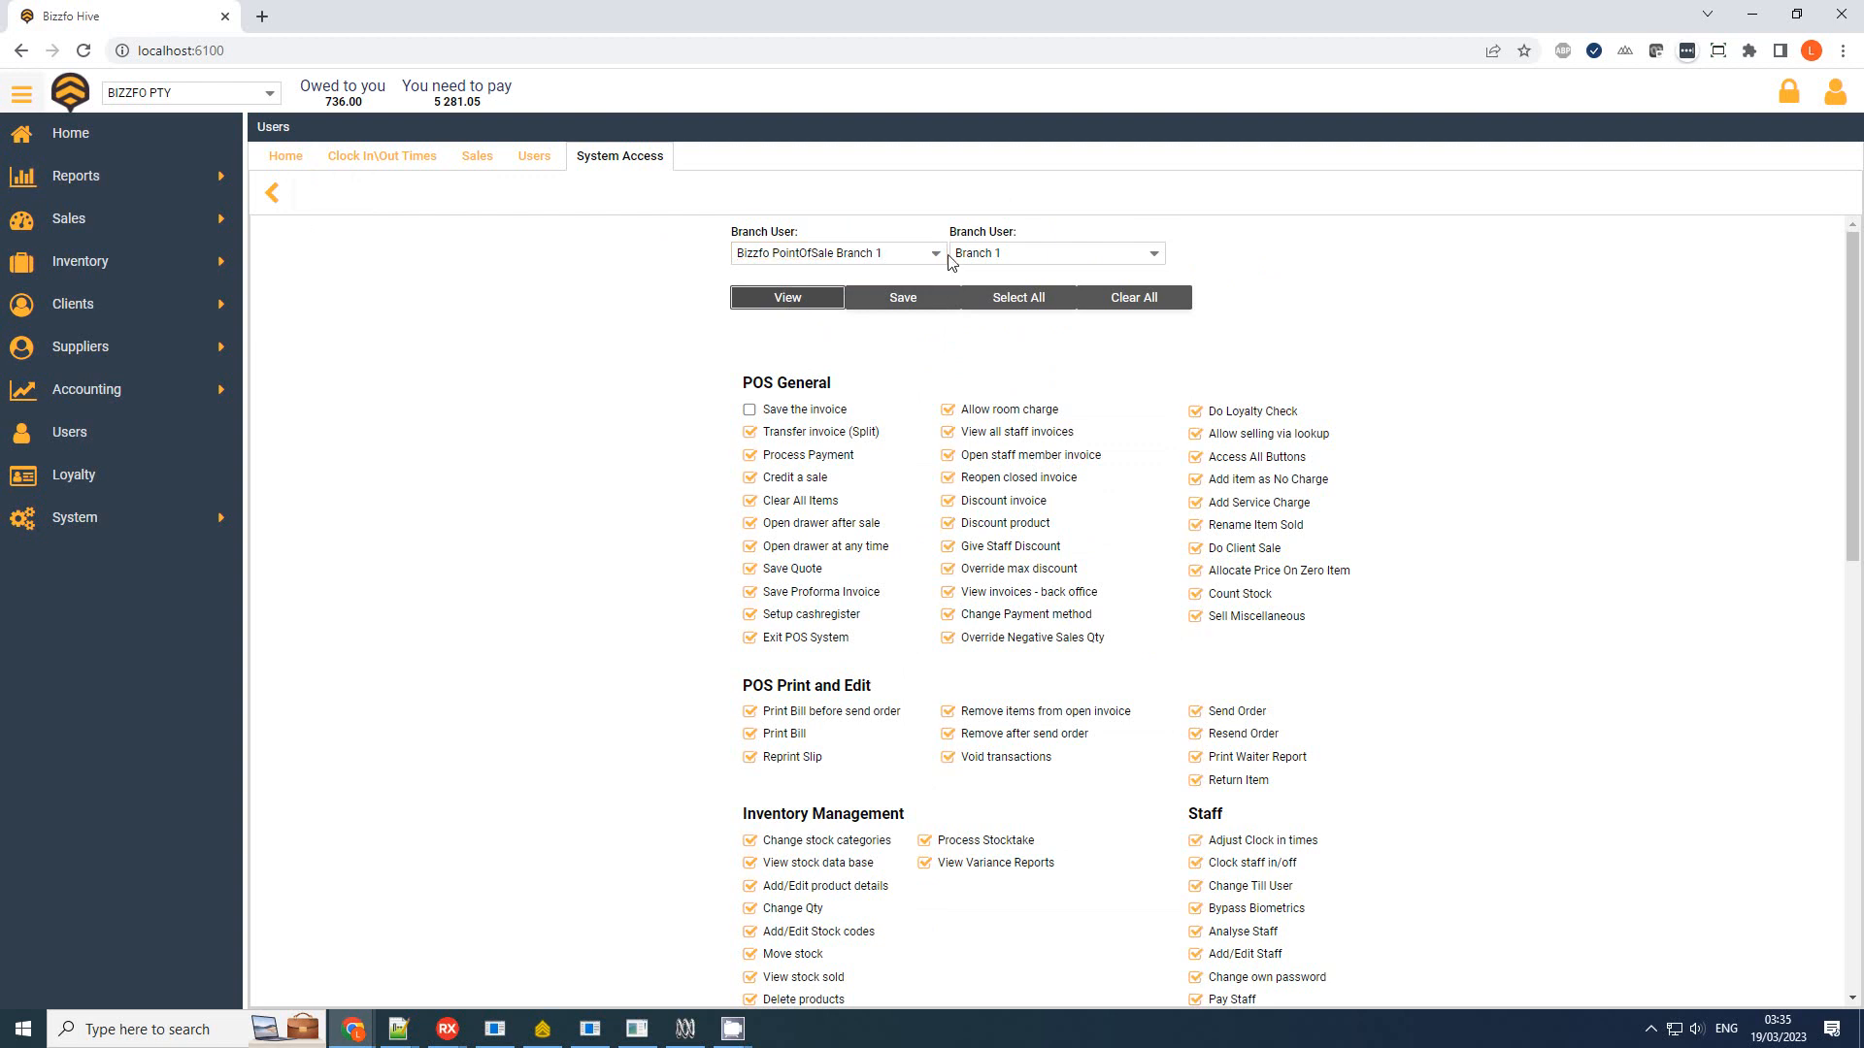
pyautogui.scroll(-1, 776, 481)
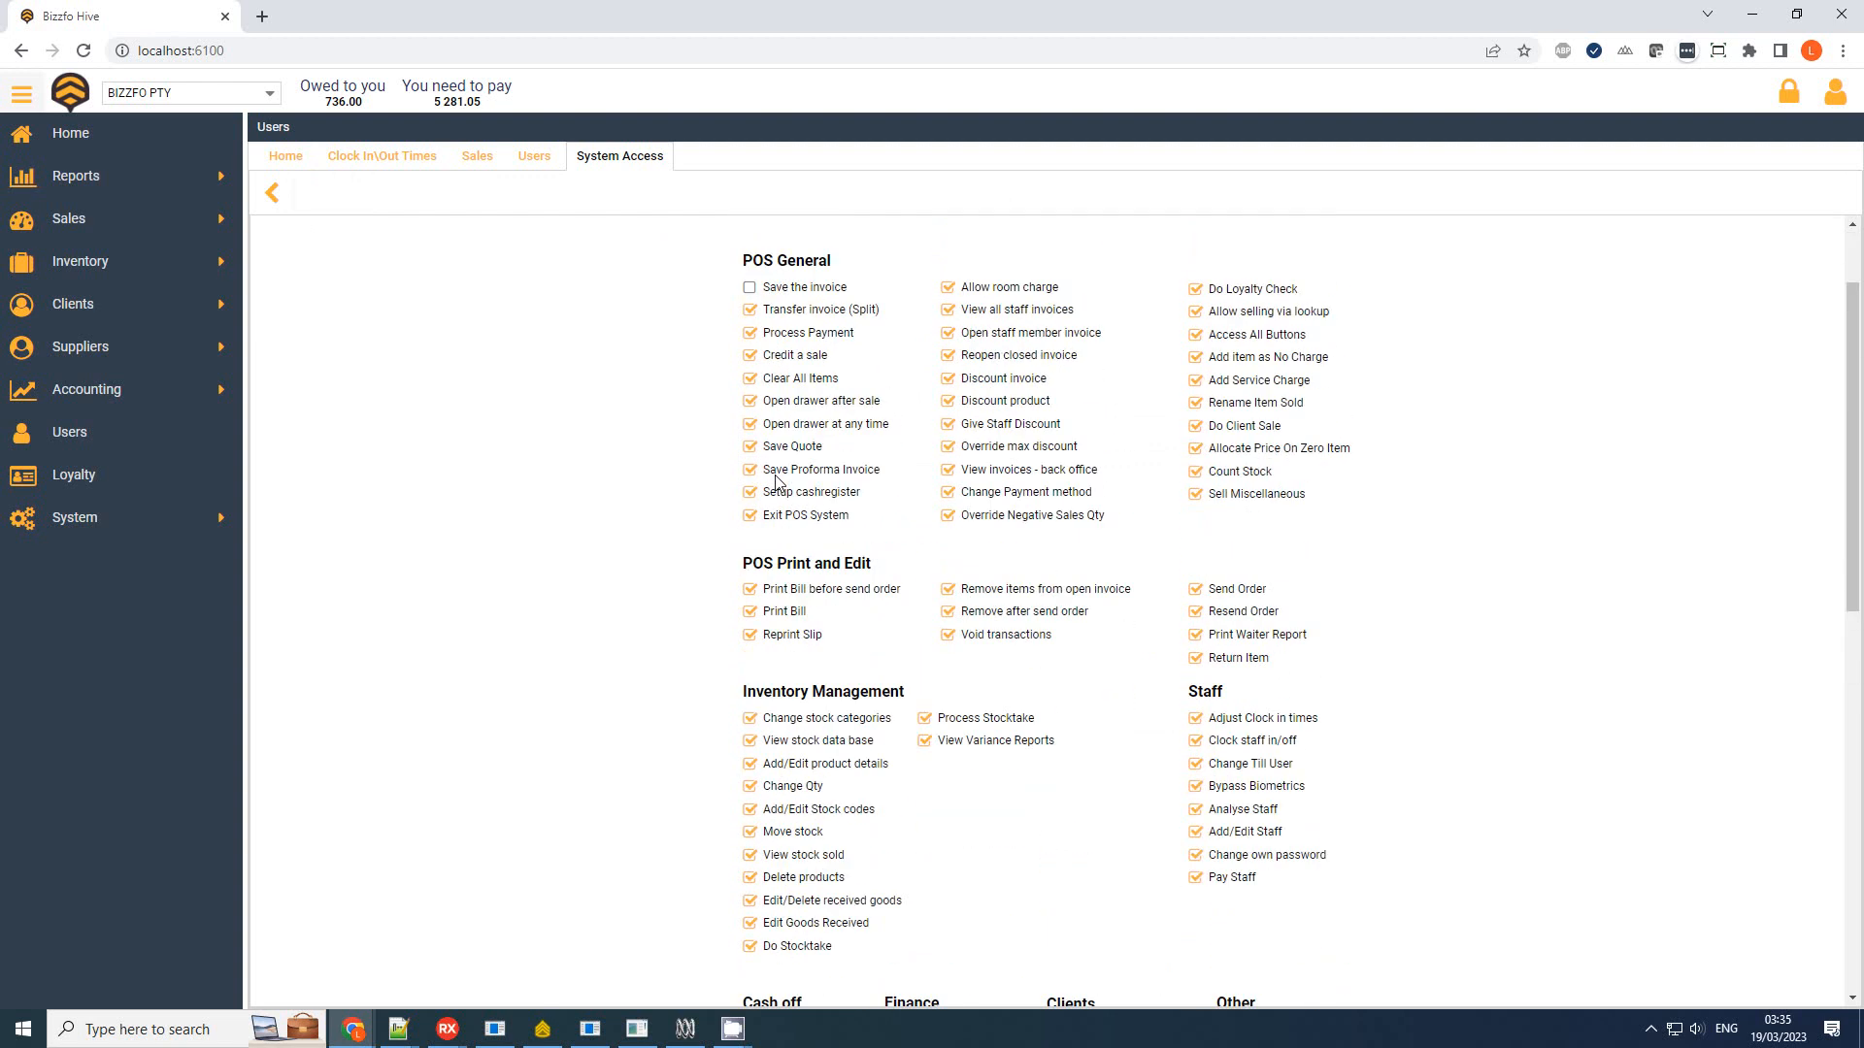
pyautogui.scroll(1, 776, 480)
# Save the loaded permission set to the last listed user for Branch 1
pyautogui.click(934, 255)
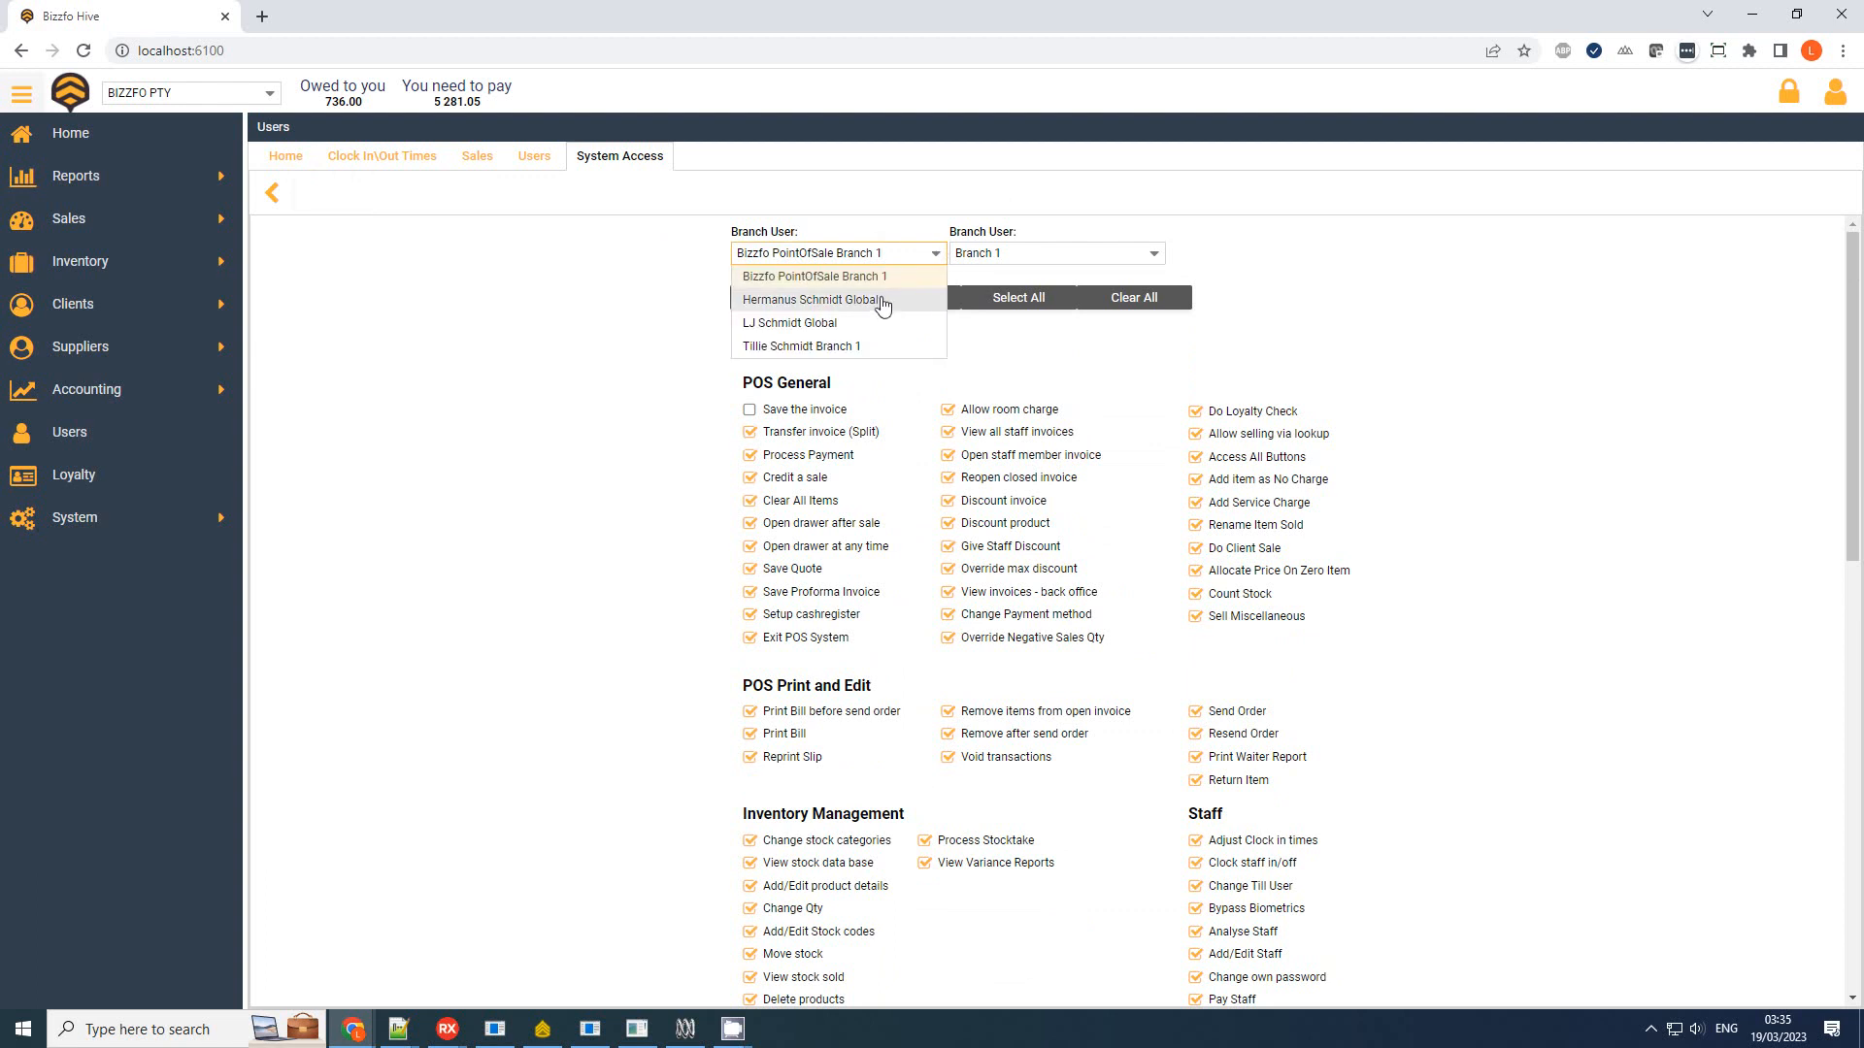
pyautogui.click(840, 347)
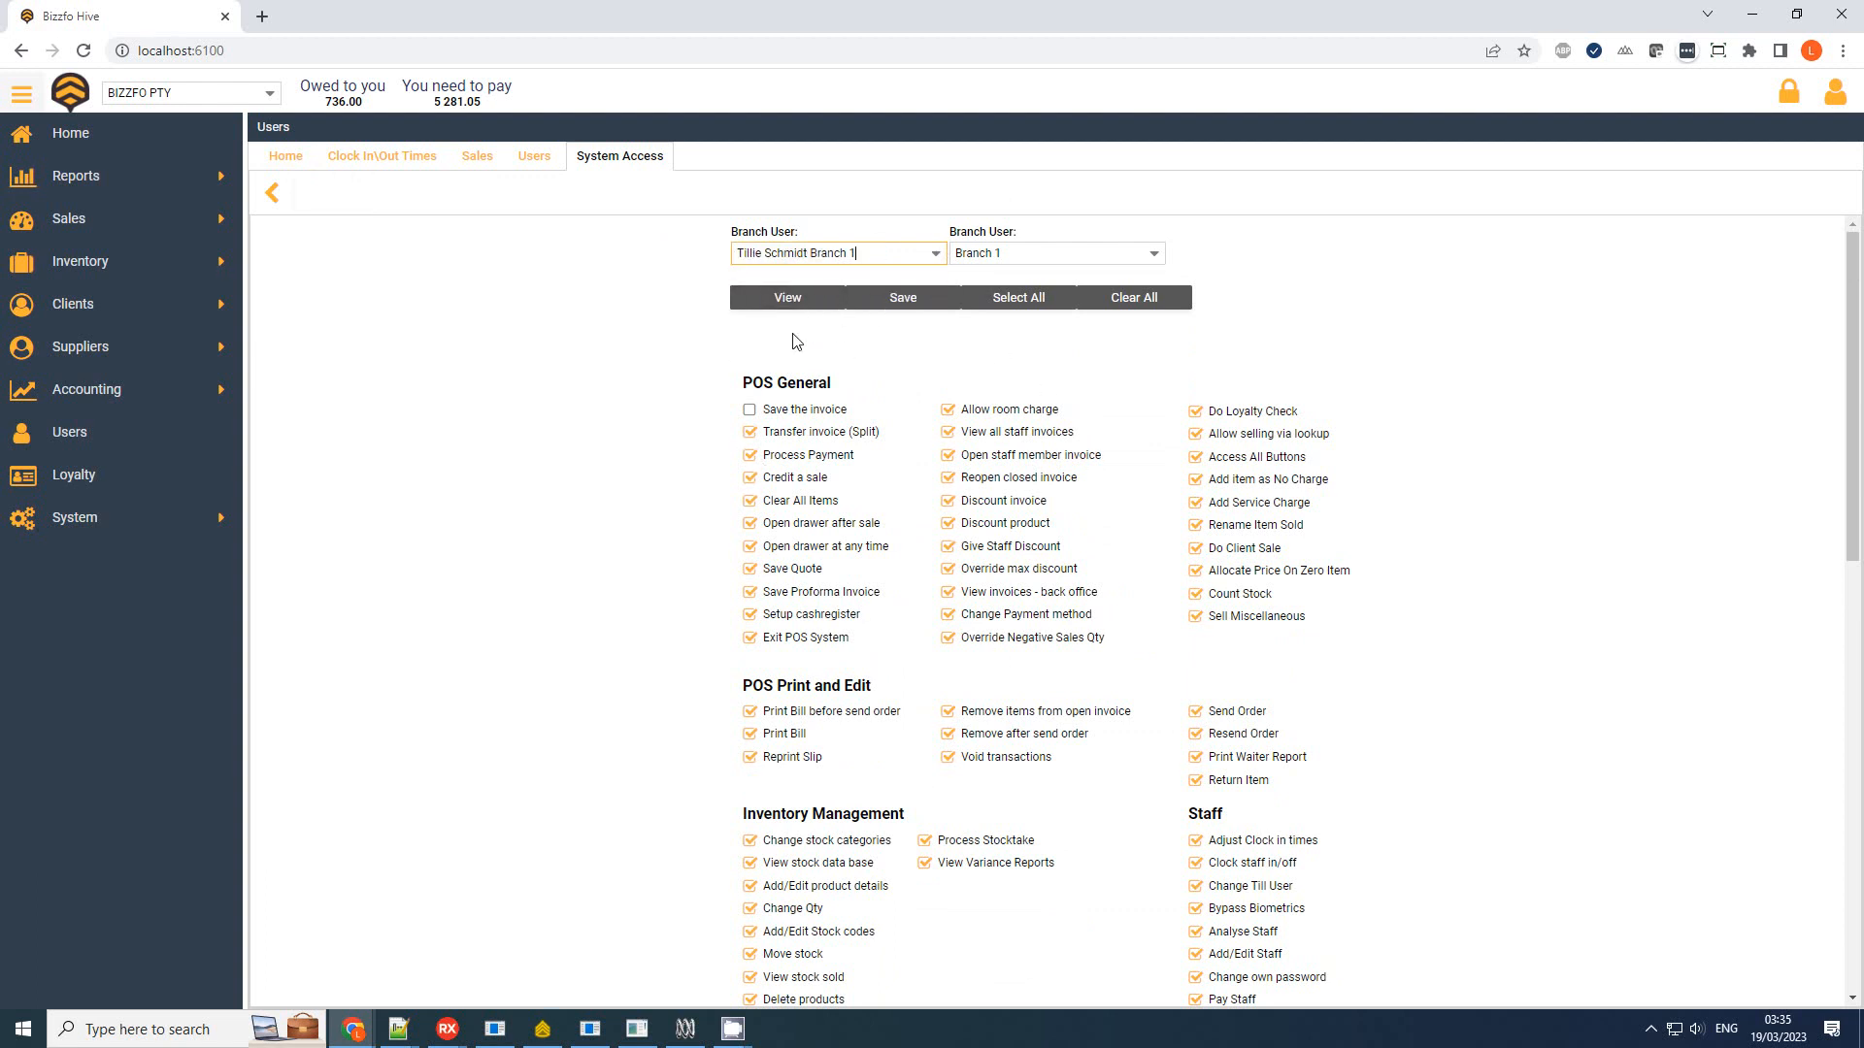
pyautogui.click(900, 299)
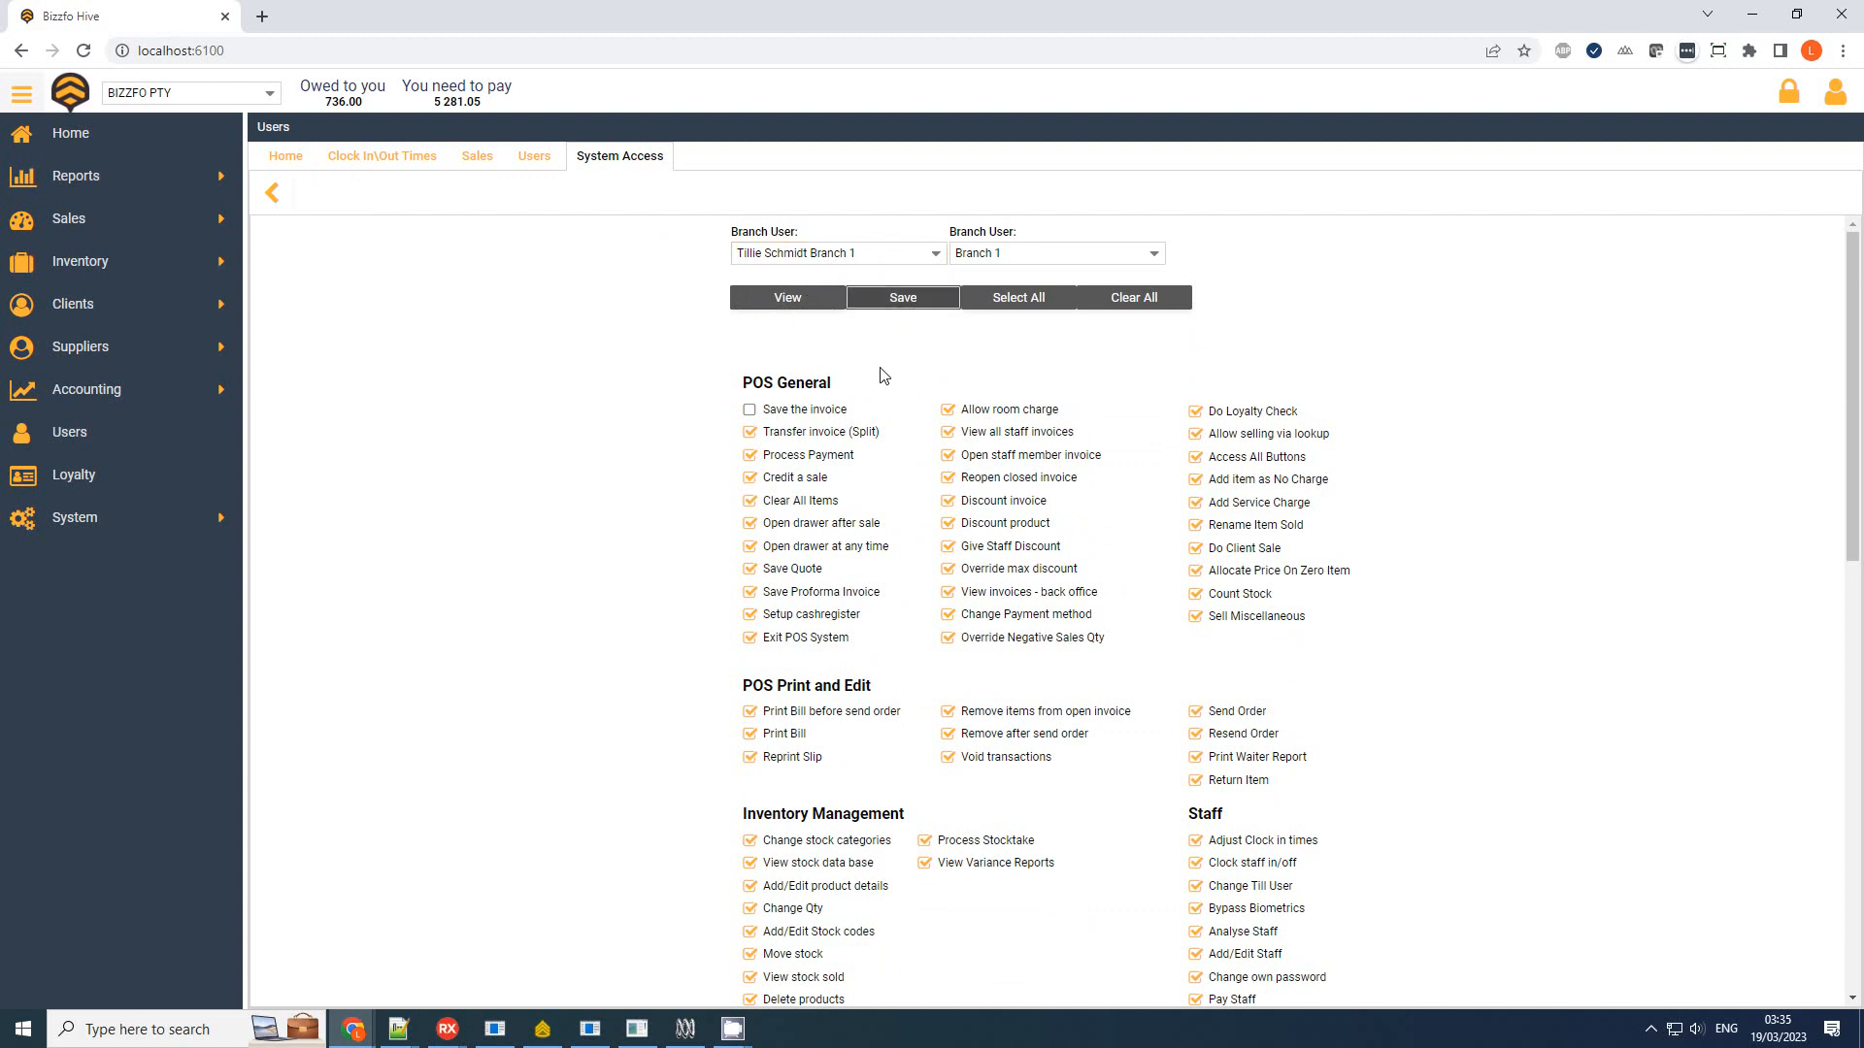
# Save the same permission set to the third listed user, a Global user, with Branch 1 as the branch
pyautogui.click(933, 254)
pyautogui.click(821, 322)
pyautogui.click(901, 301)
pyautogui.click(931, 576)
pyautogui.click(1155, 253)
pyautogui.click(1030, 281)
pyautogui.click(907, 296)
# View the access rights of the second listed user, a Global user, for Branch 1
pyautogui.click(936, 260)
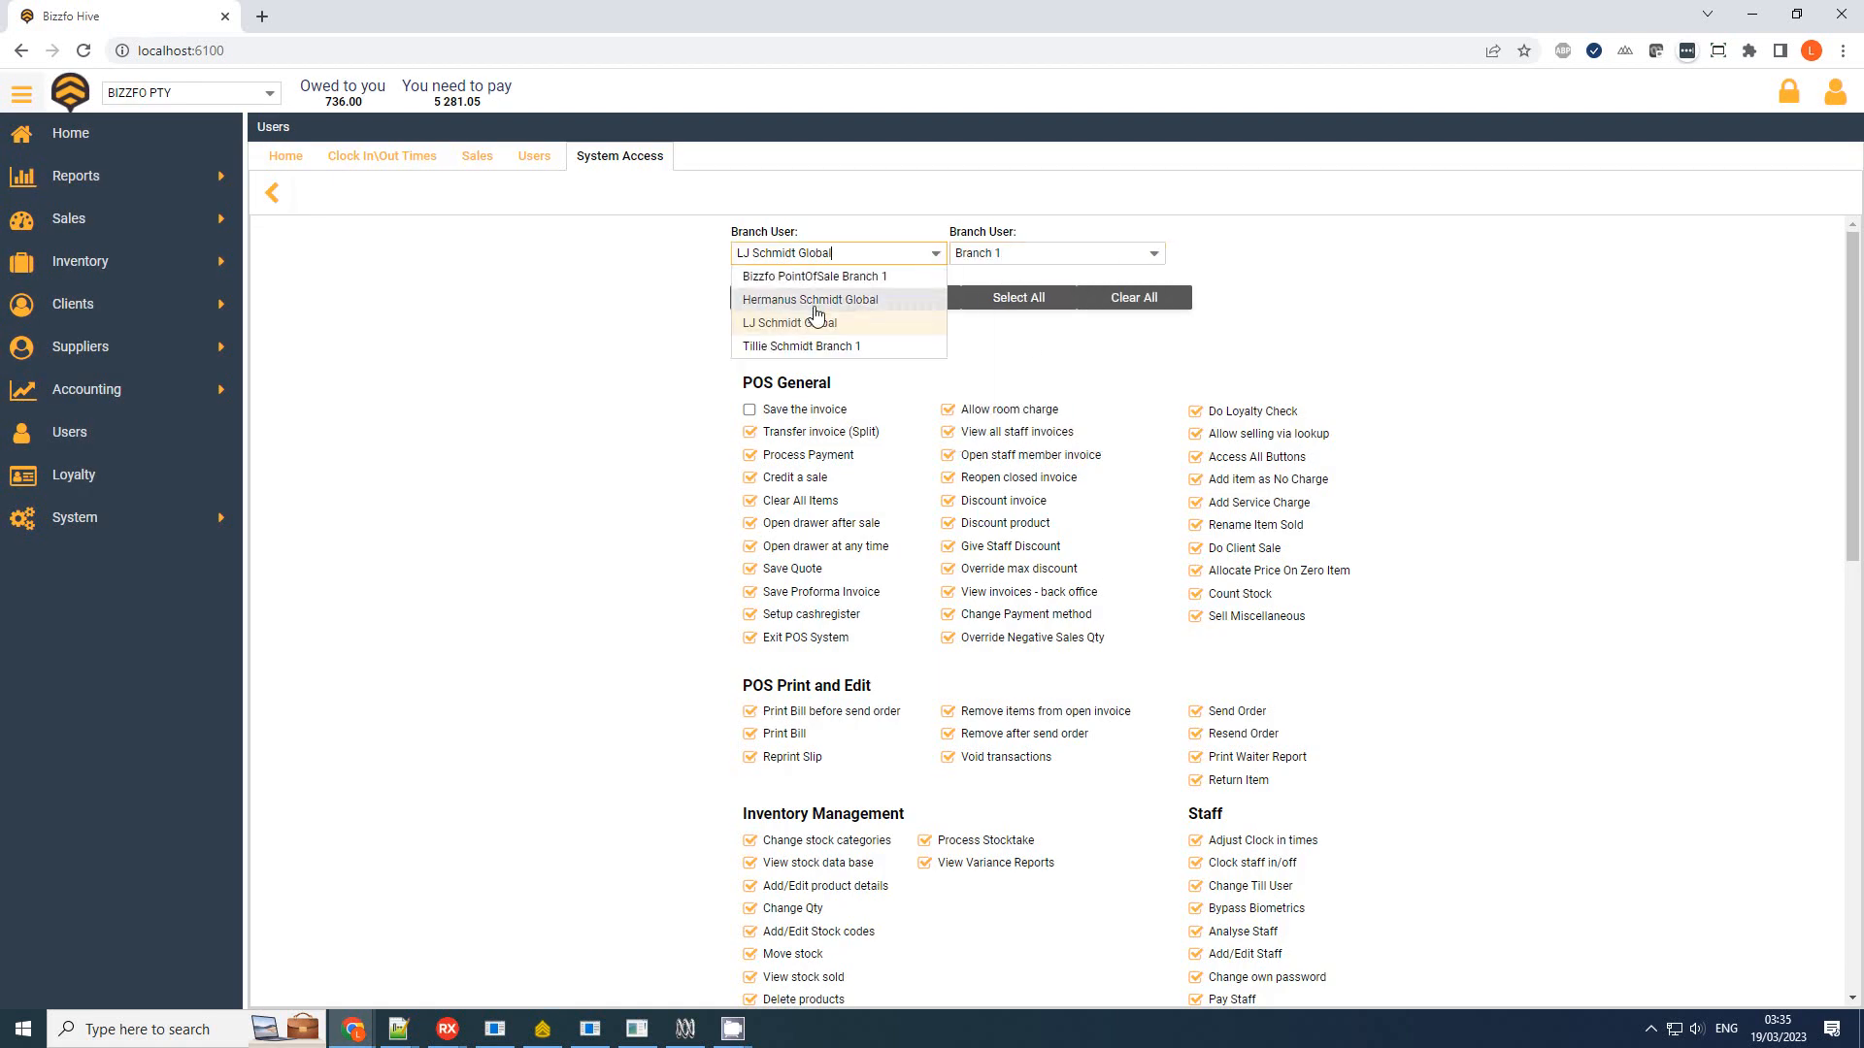
pyautogui.click(796, 300)
pyautogui.click(811, 301)
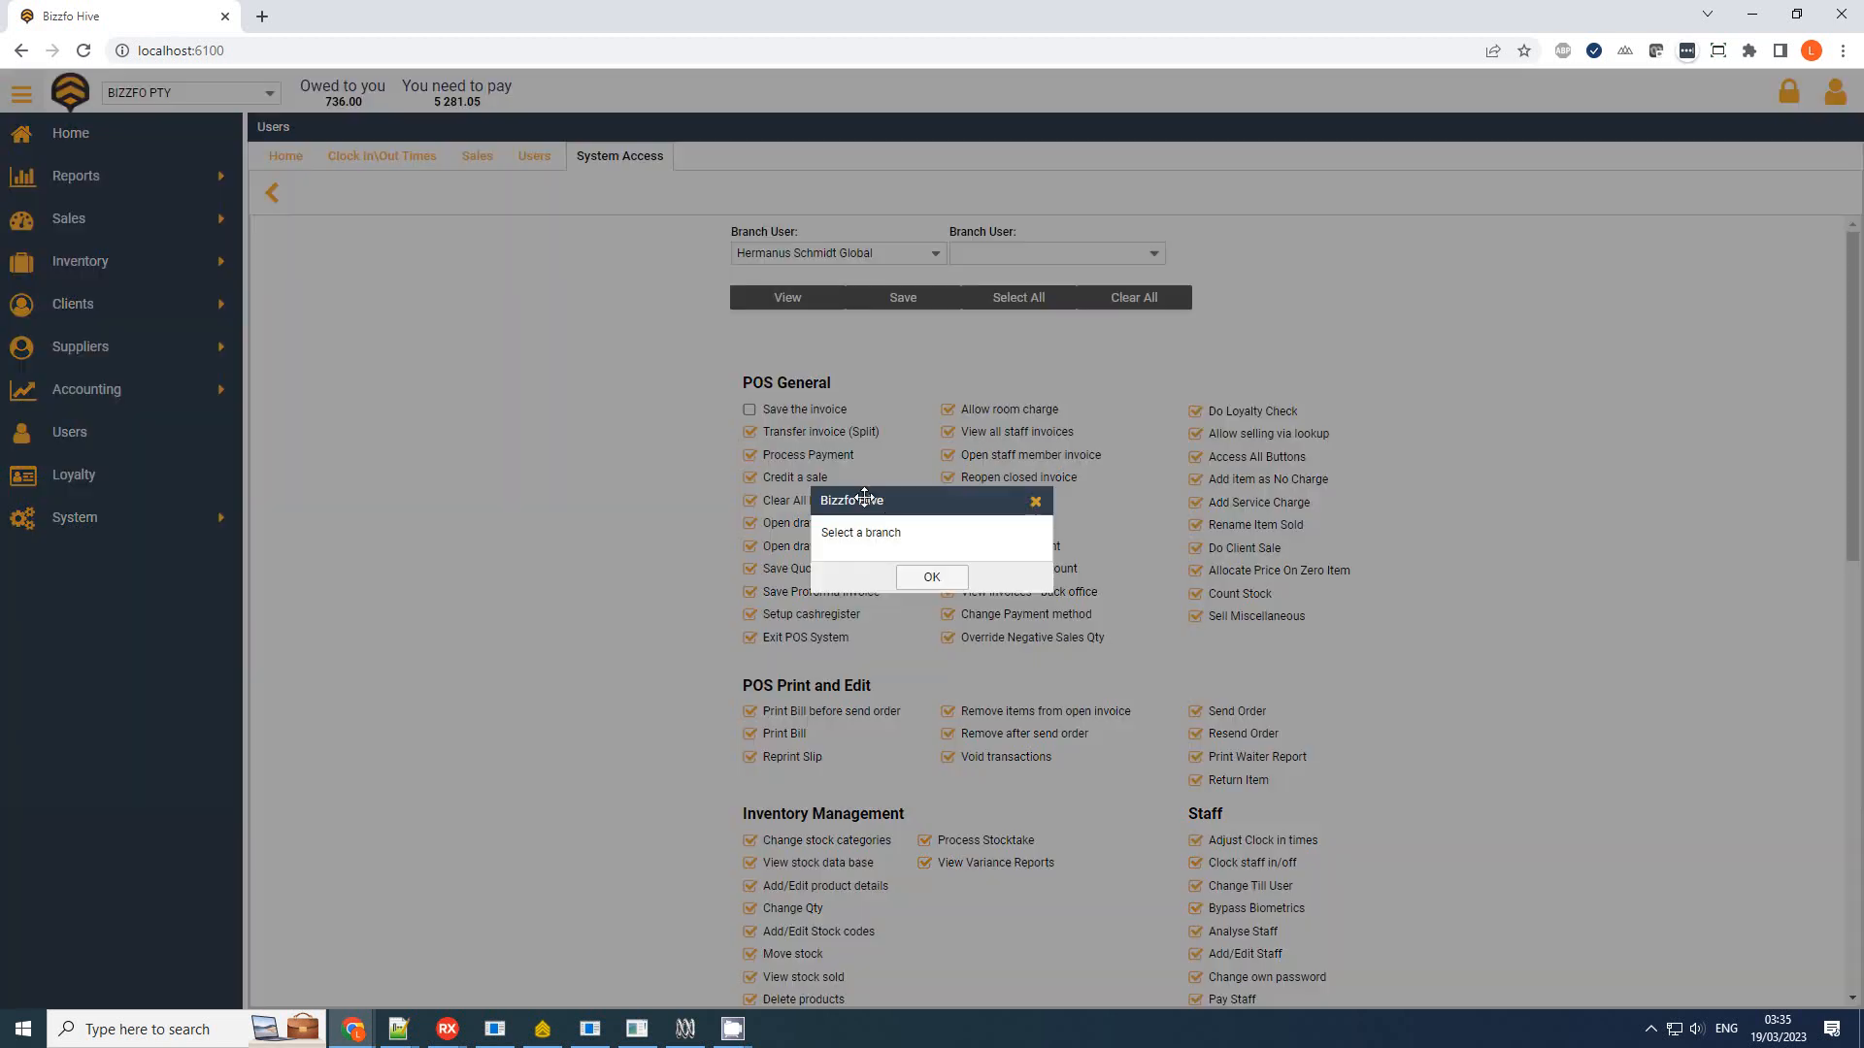
pyautogui.click(931, 576)
pyautogui.click(1153, 251)
pyautogui.click(1111, 277)
pyautogui.click(795, 300)
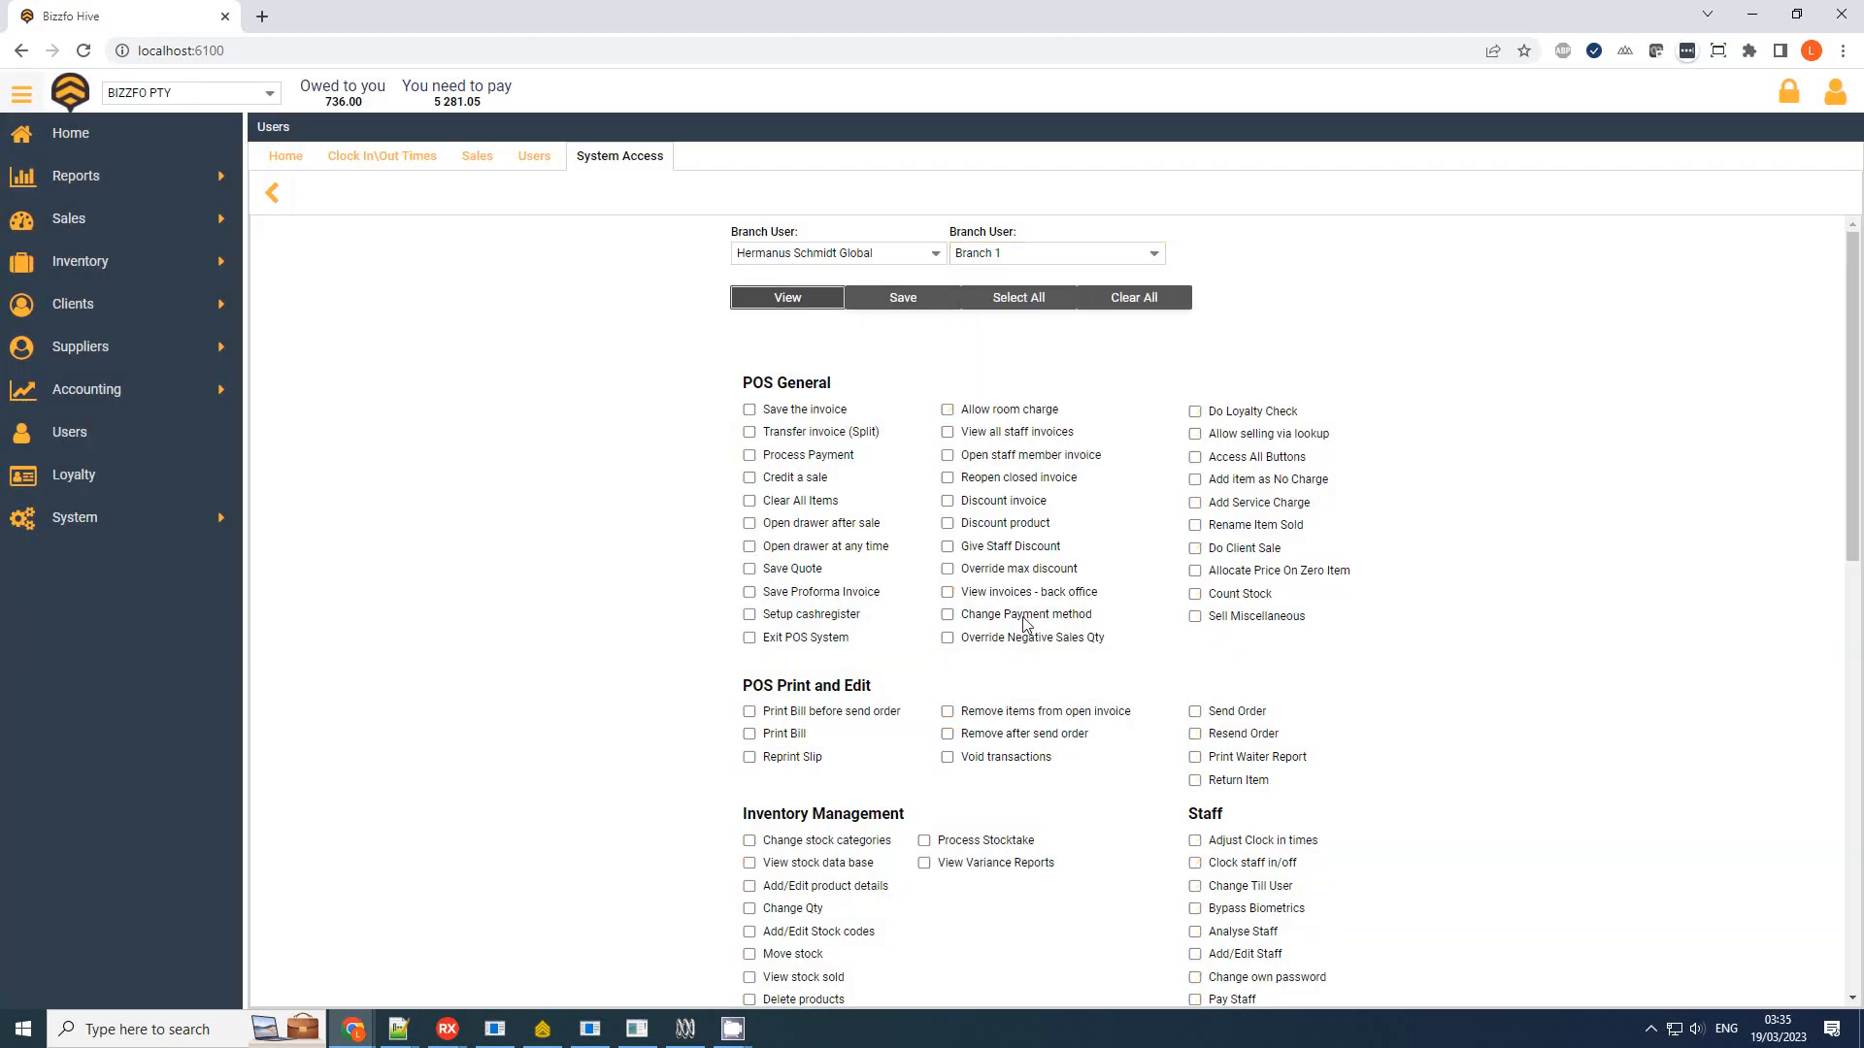
# Load the last listed user's Branch 1 access rights and switch all permissions off and back on
pyautogui.click(938, 252)
pyautogui.click(854, 350)
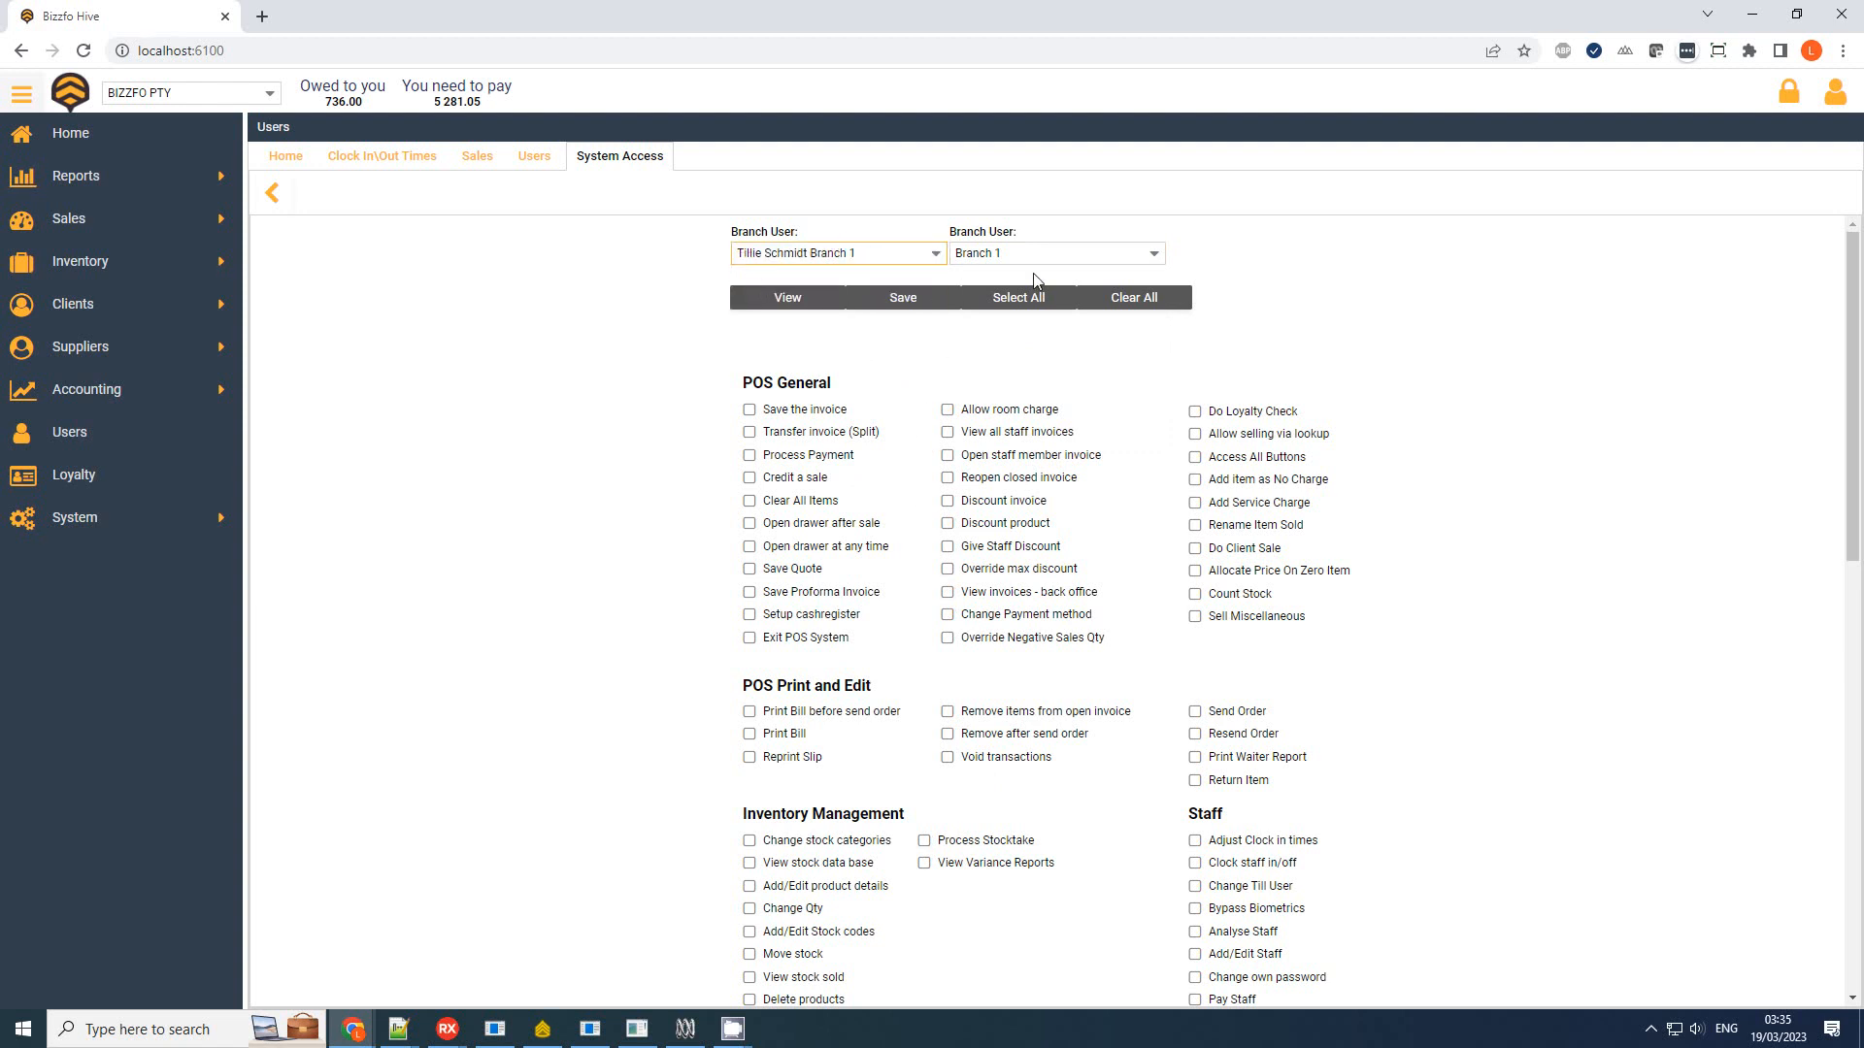
pyautogui.click(822, 308)
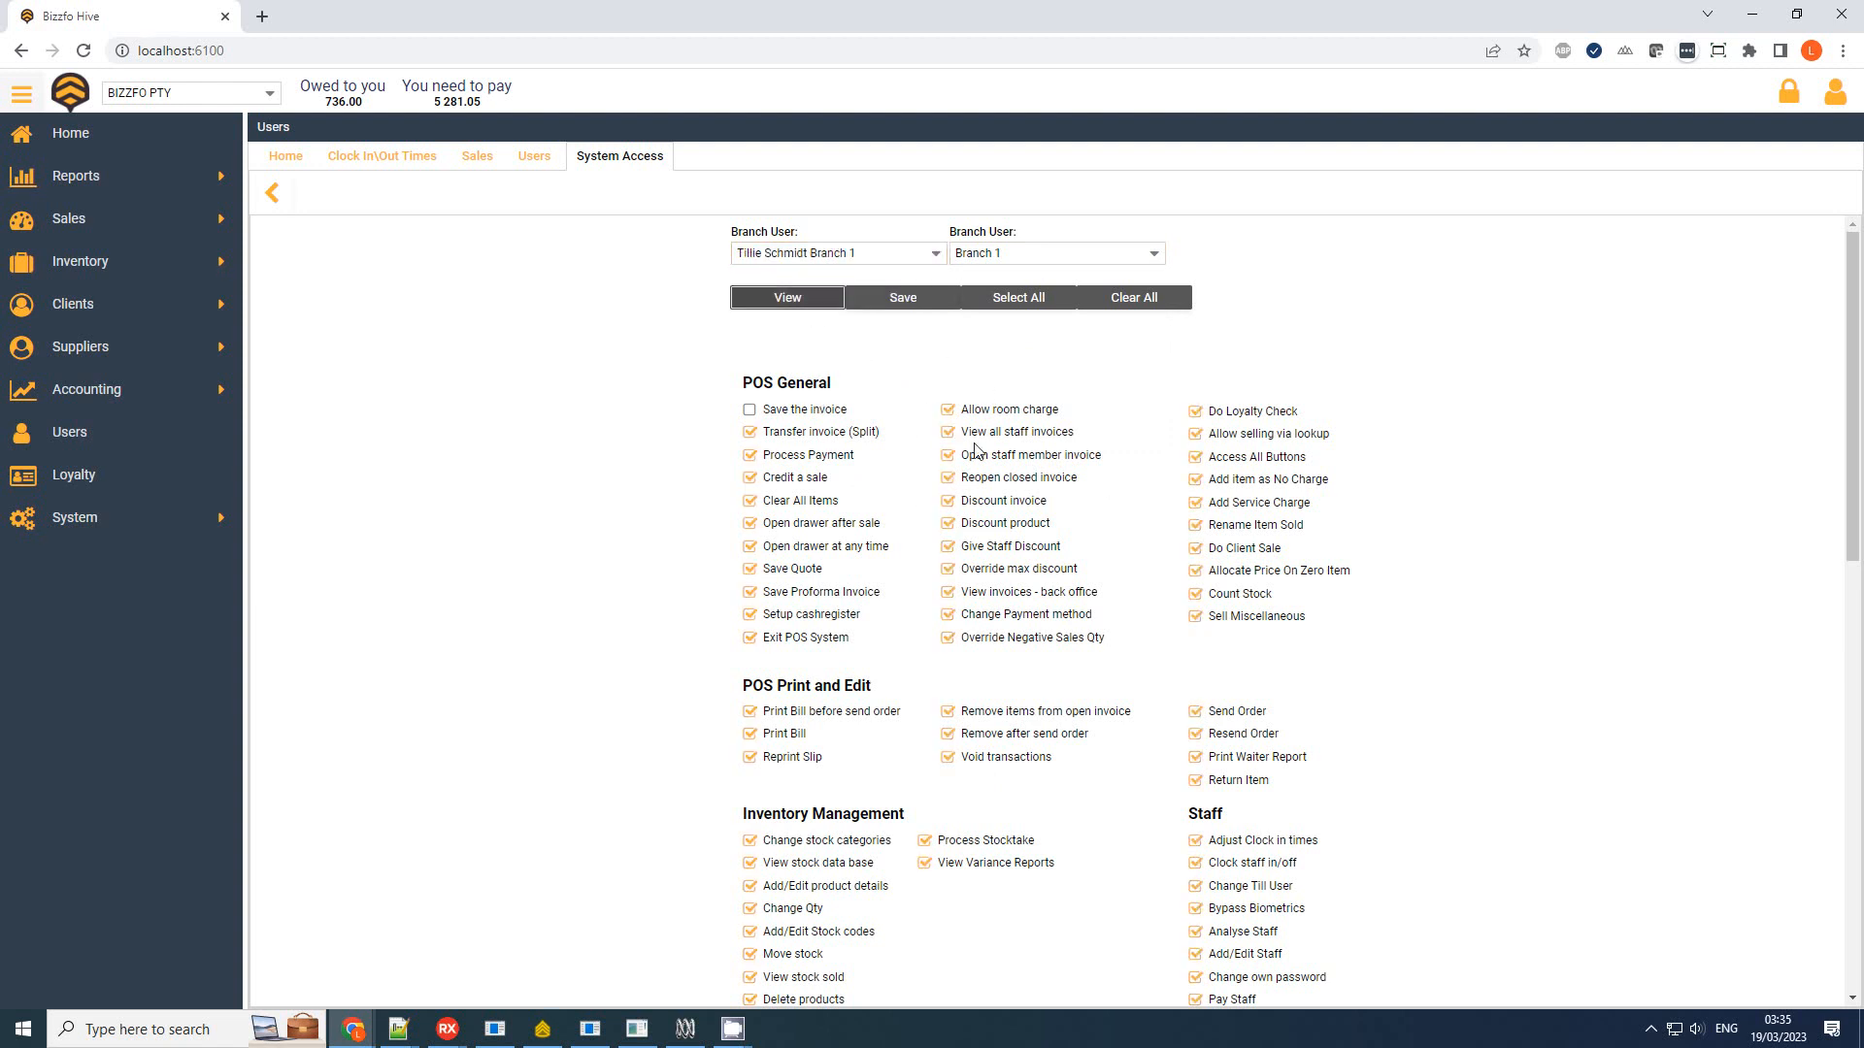
pyautogui.click(1138, 305)
pyautogui.click(1033, 304)
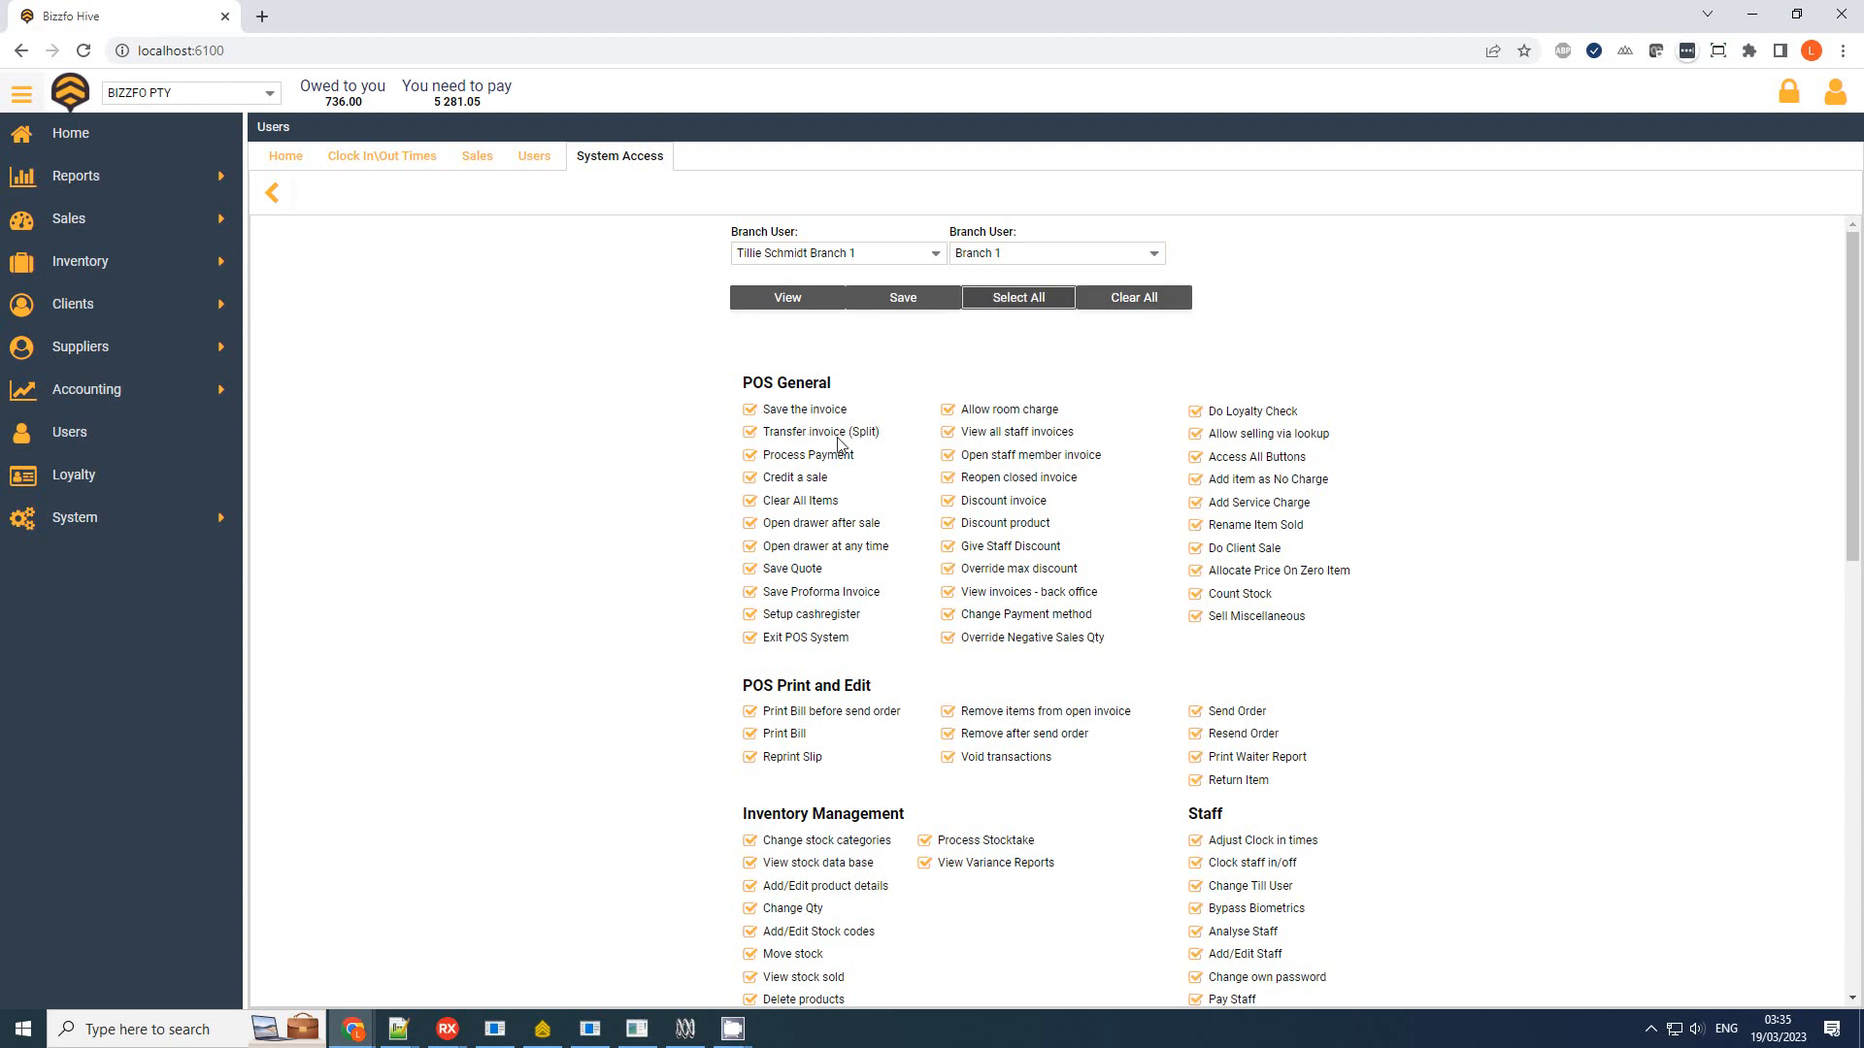
# Switch to Bizzfo Point Of Sale and view the second listed user's access rights from the sales representative details
pyautogui.scroll(-3, 931, 774)
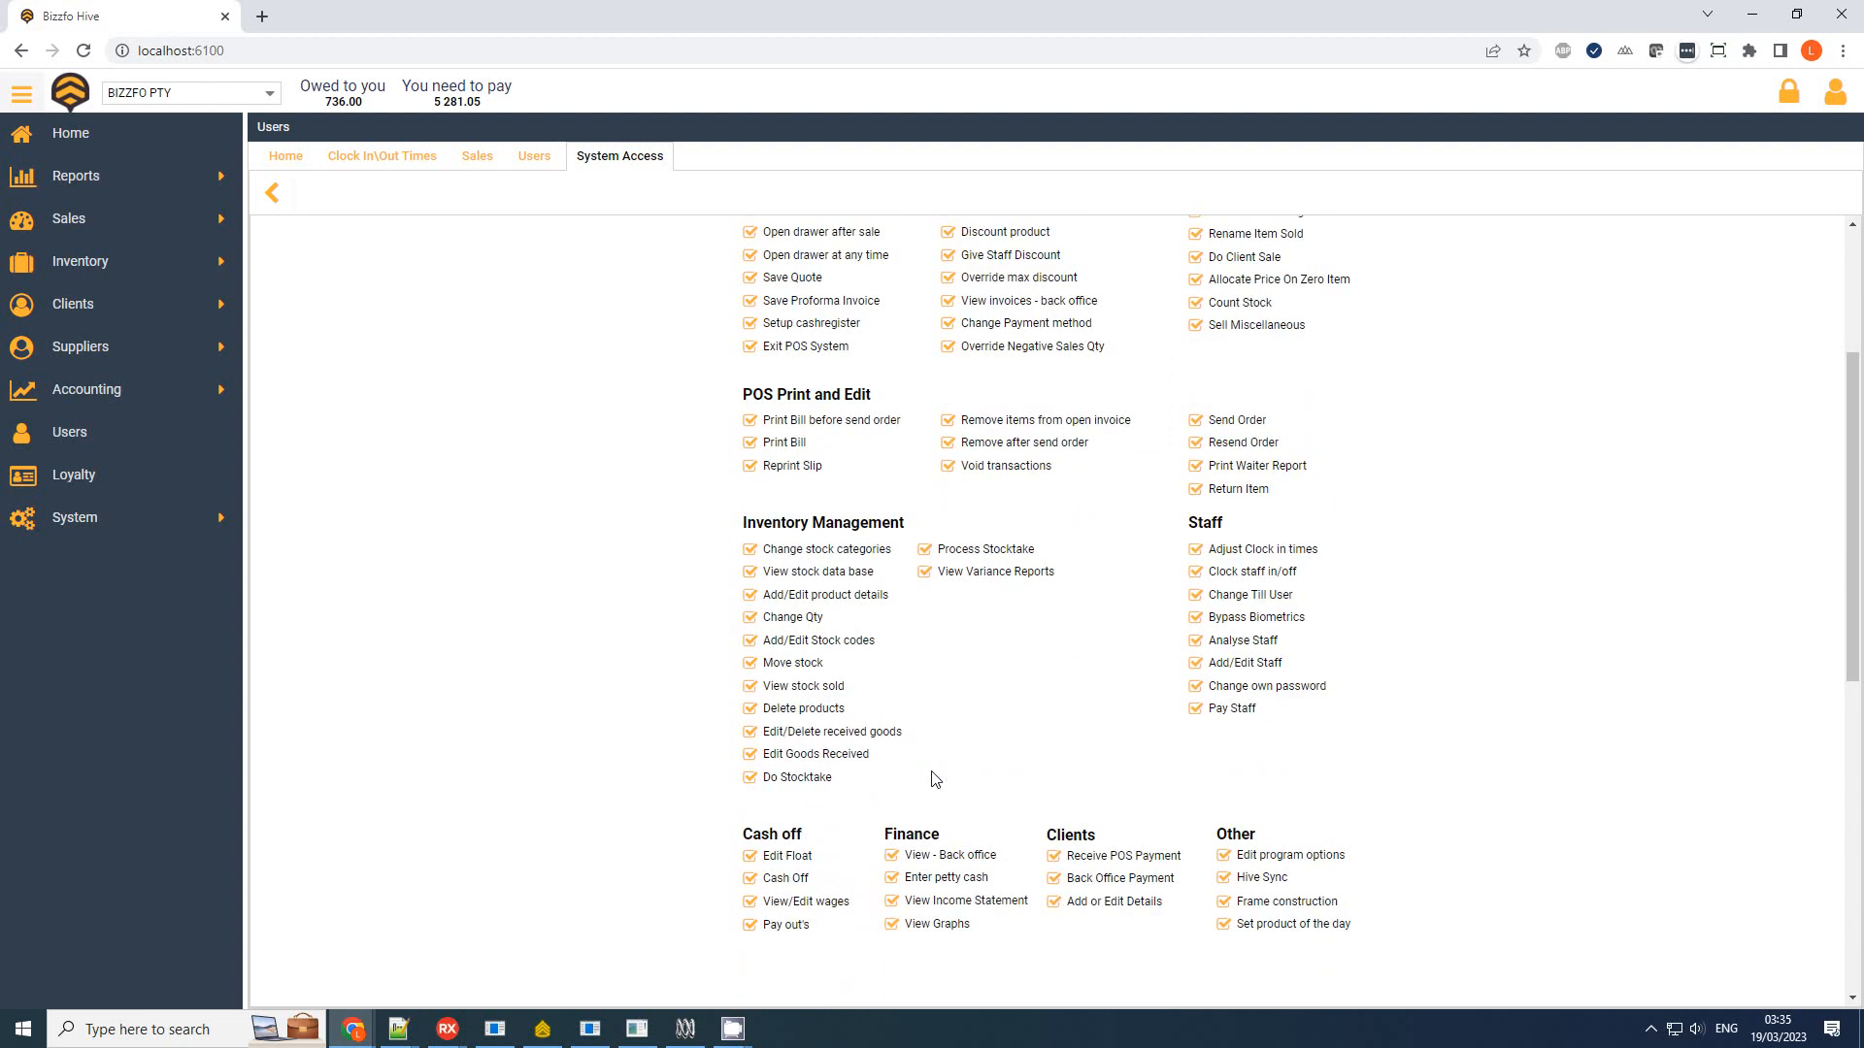
pyautogui.scroll(4, 705, 551)
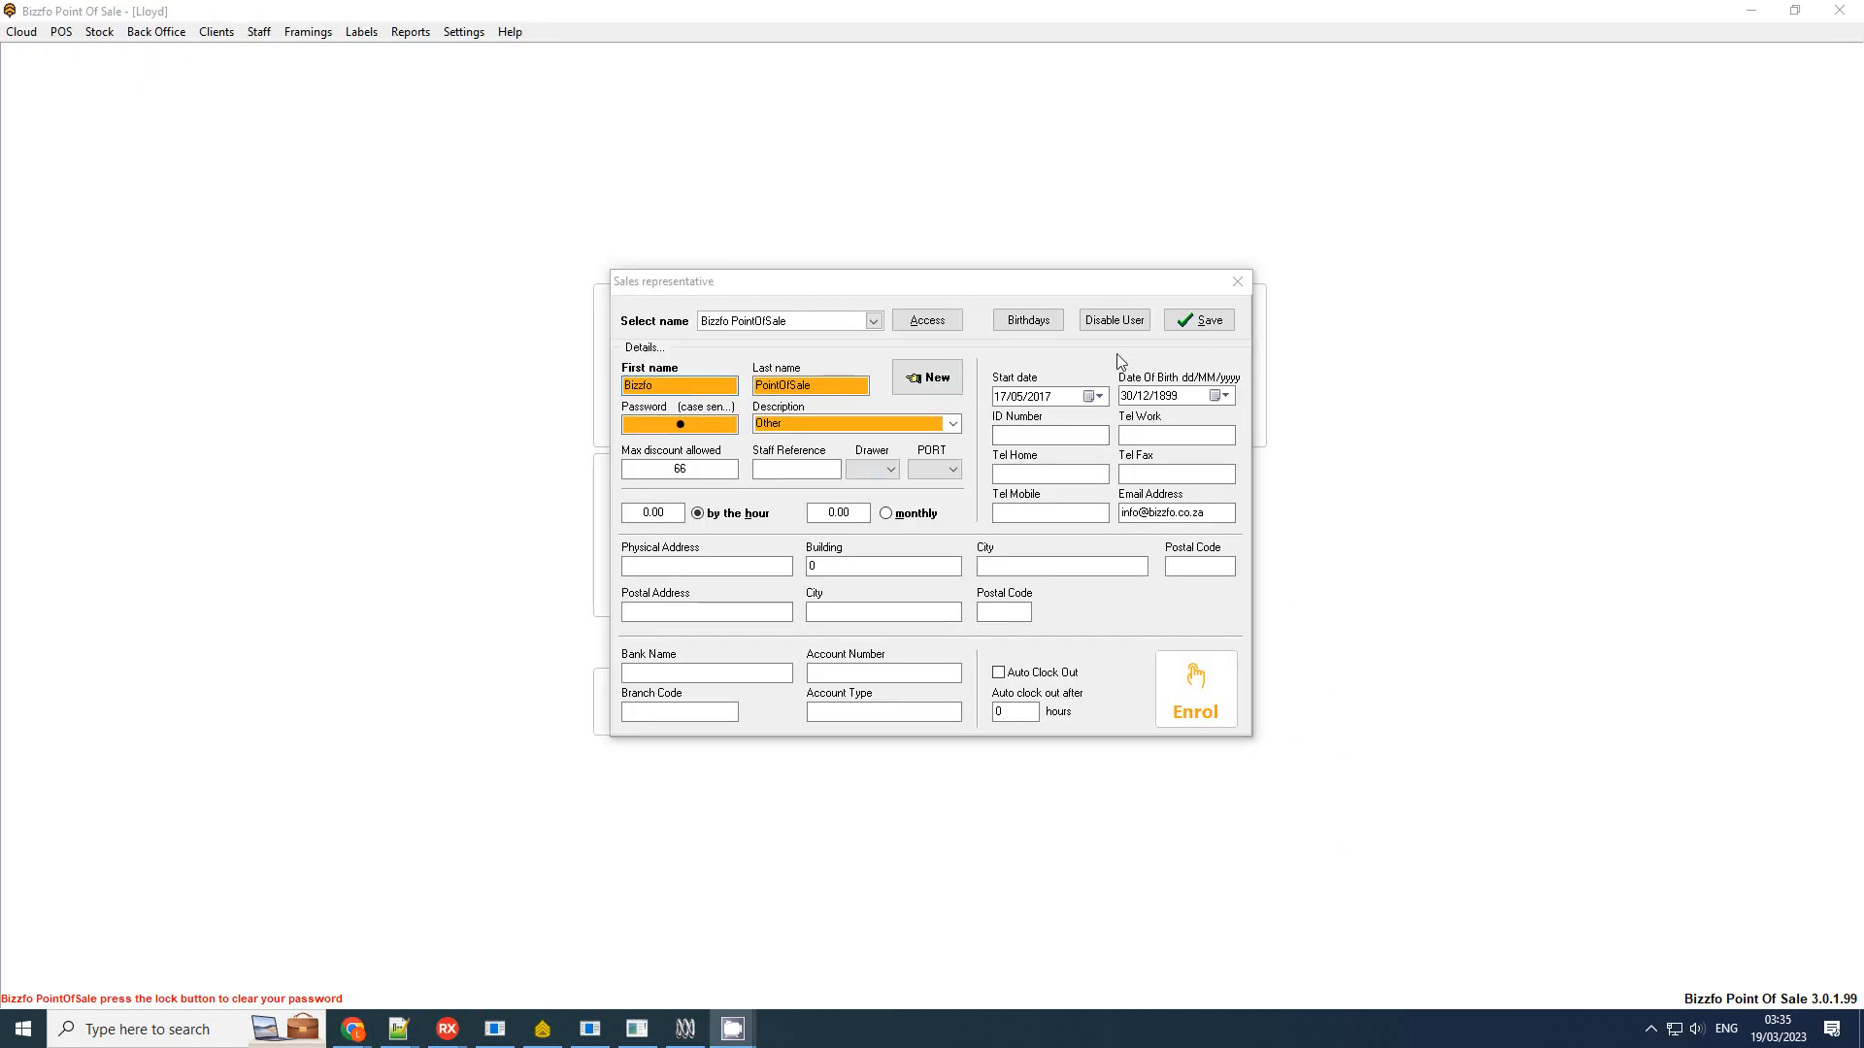
pyautogui.click(927, 318)
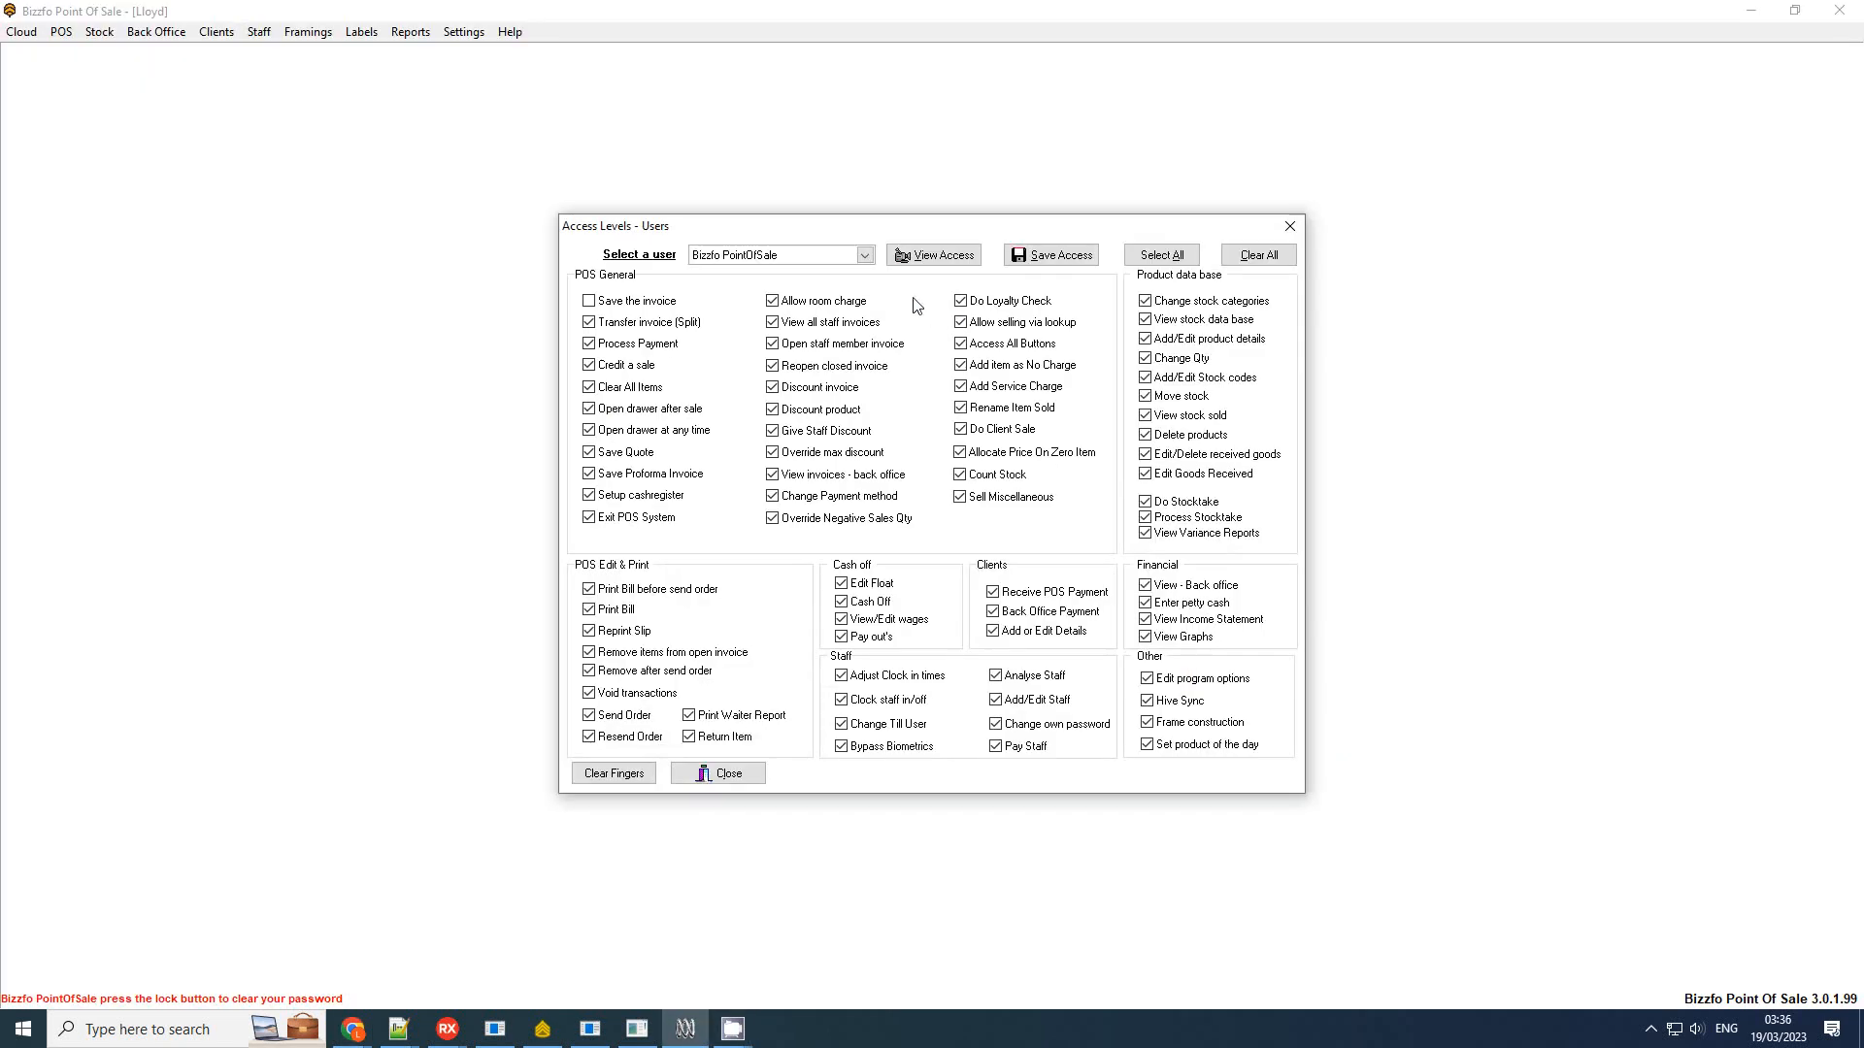
pyautogui.click(865, 256)
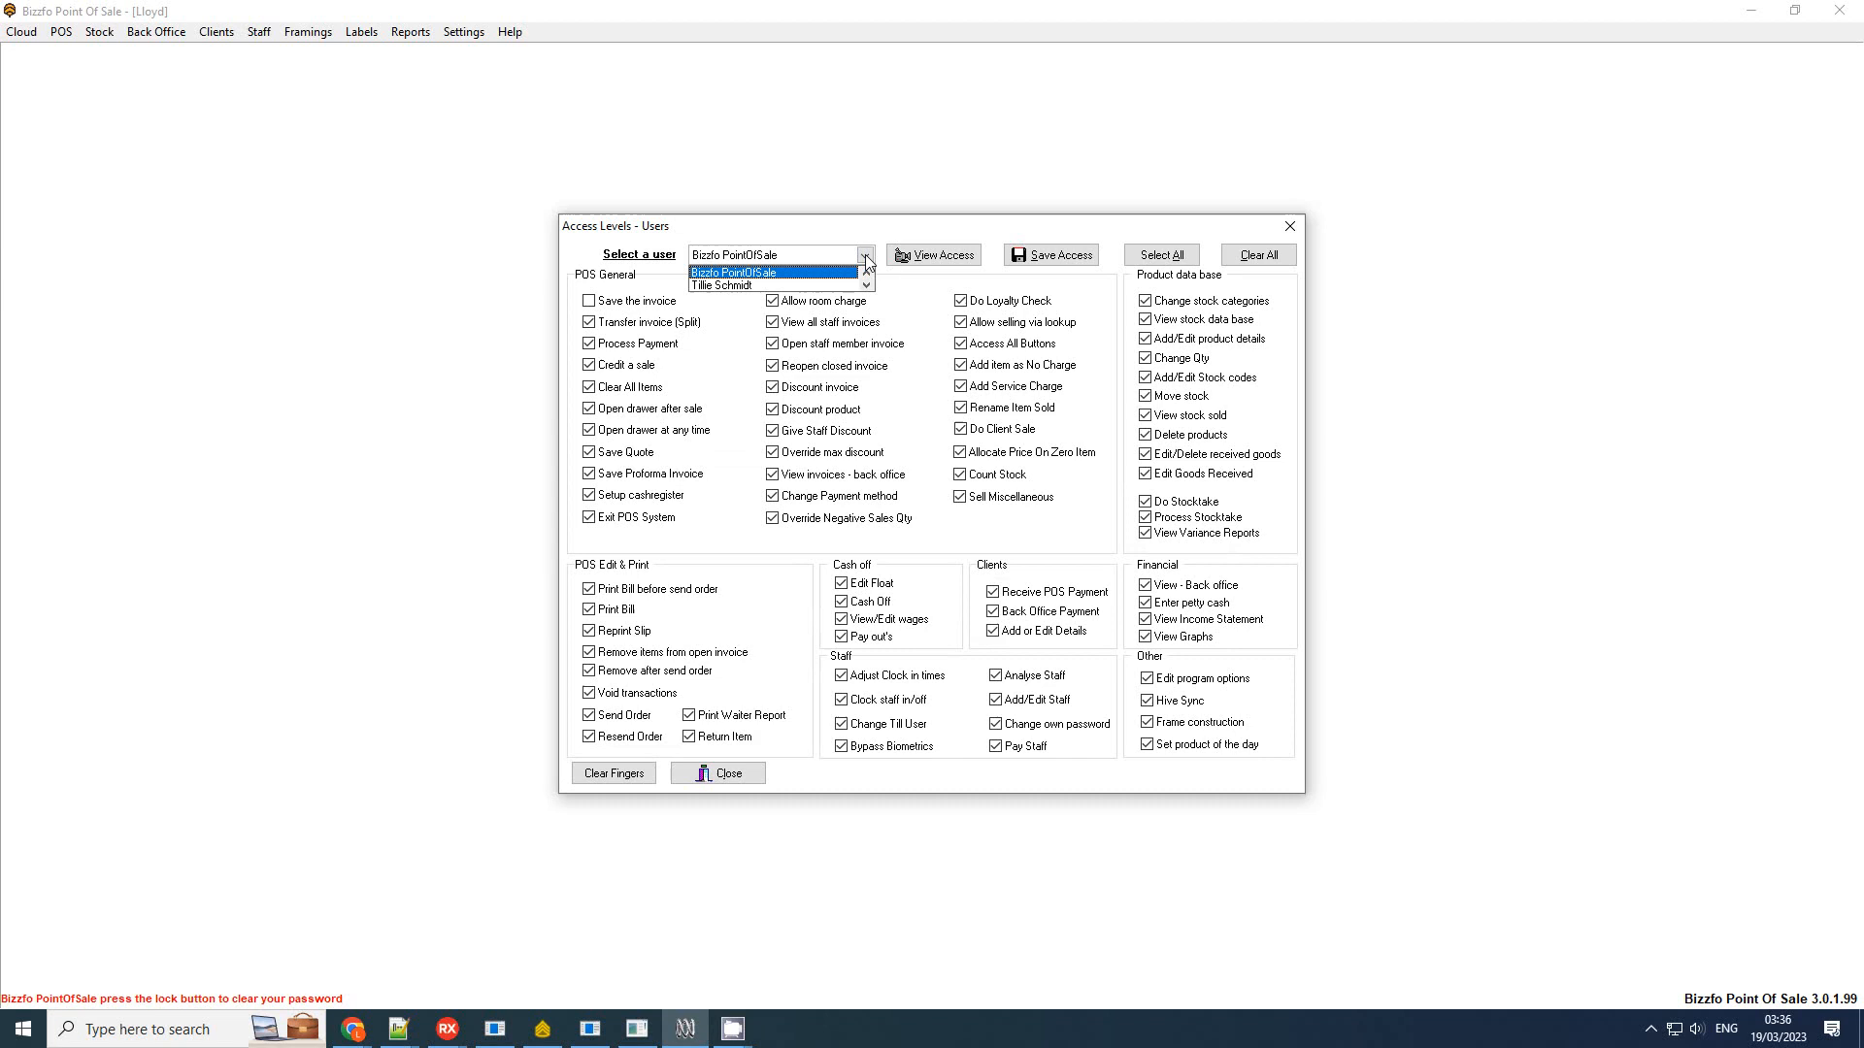
pyautogui.click(748, 289)
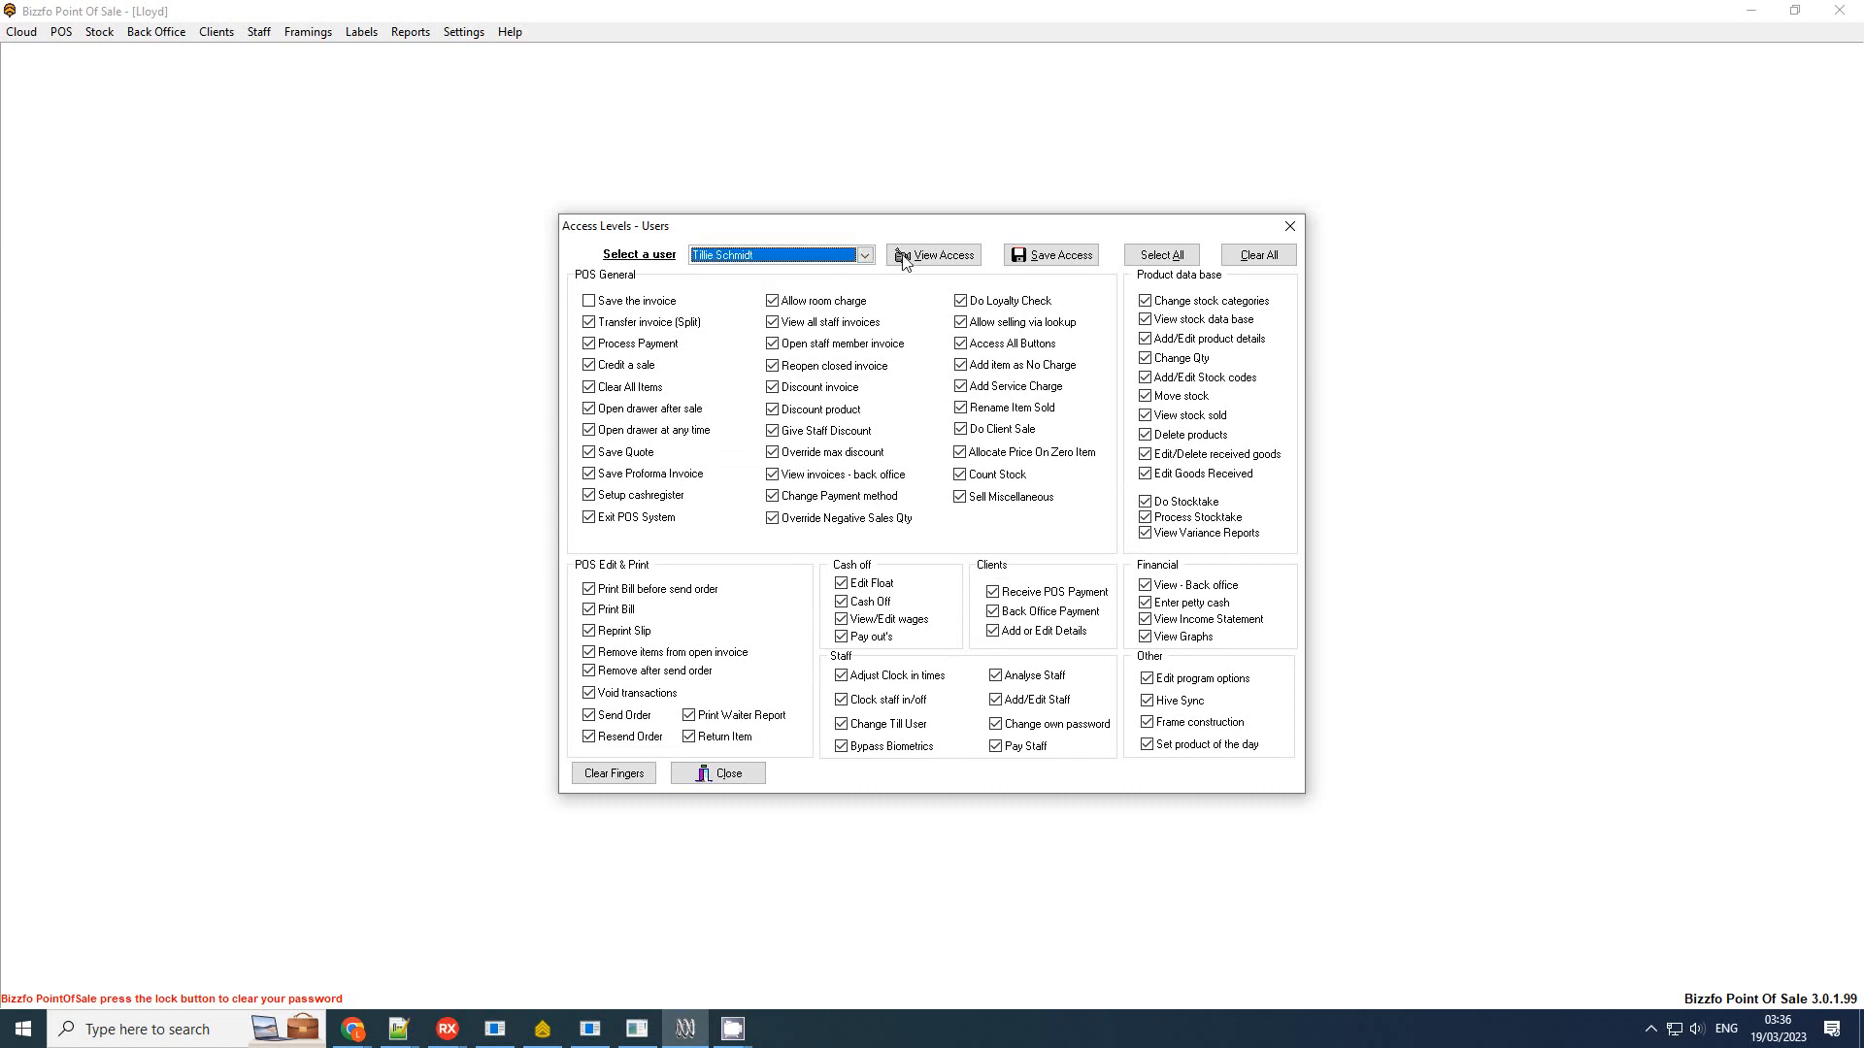
pyautogui.click(934, 255)
pyautogui.click(1000, 541)
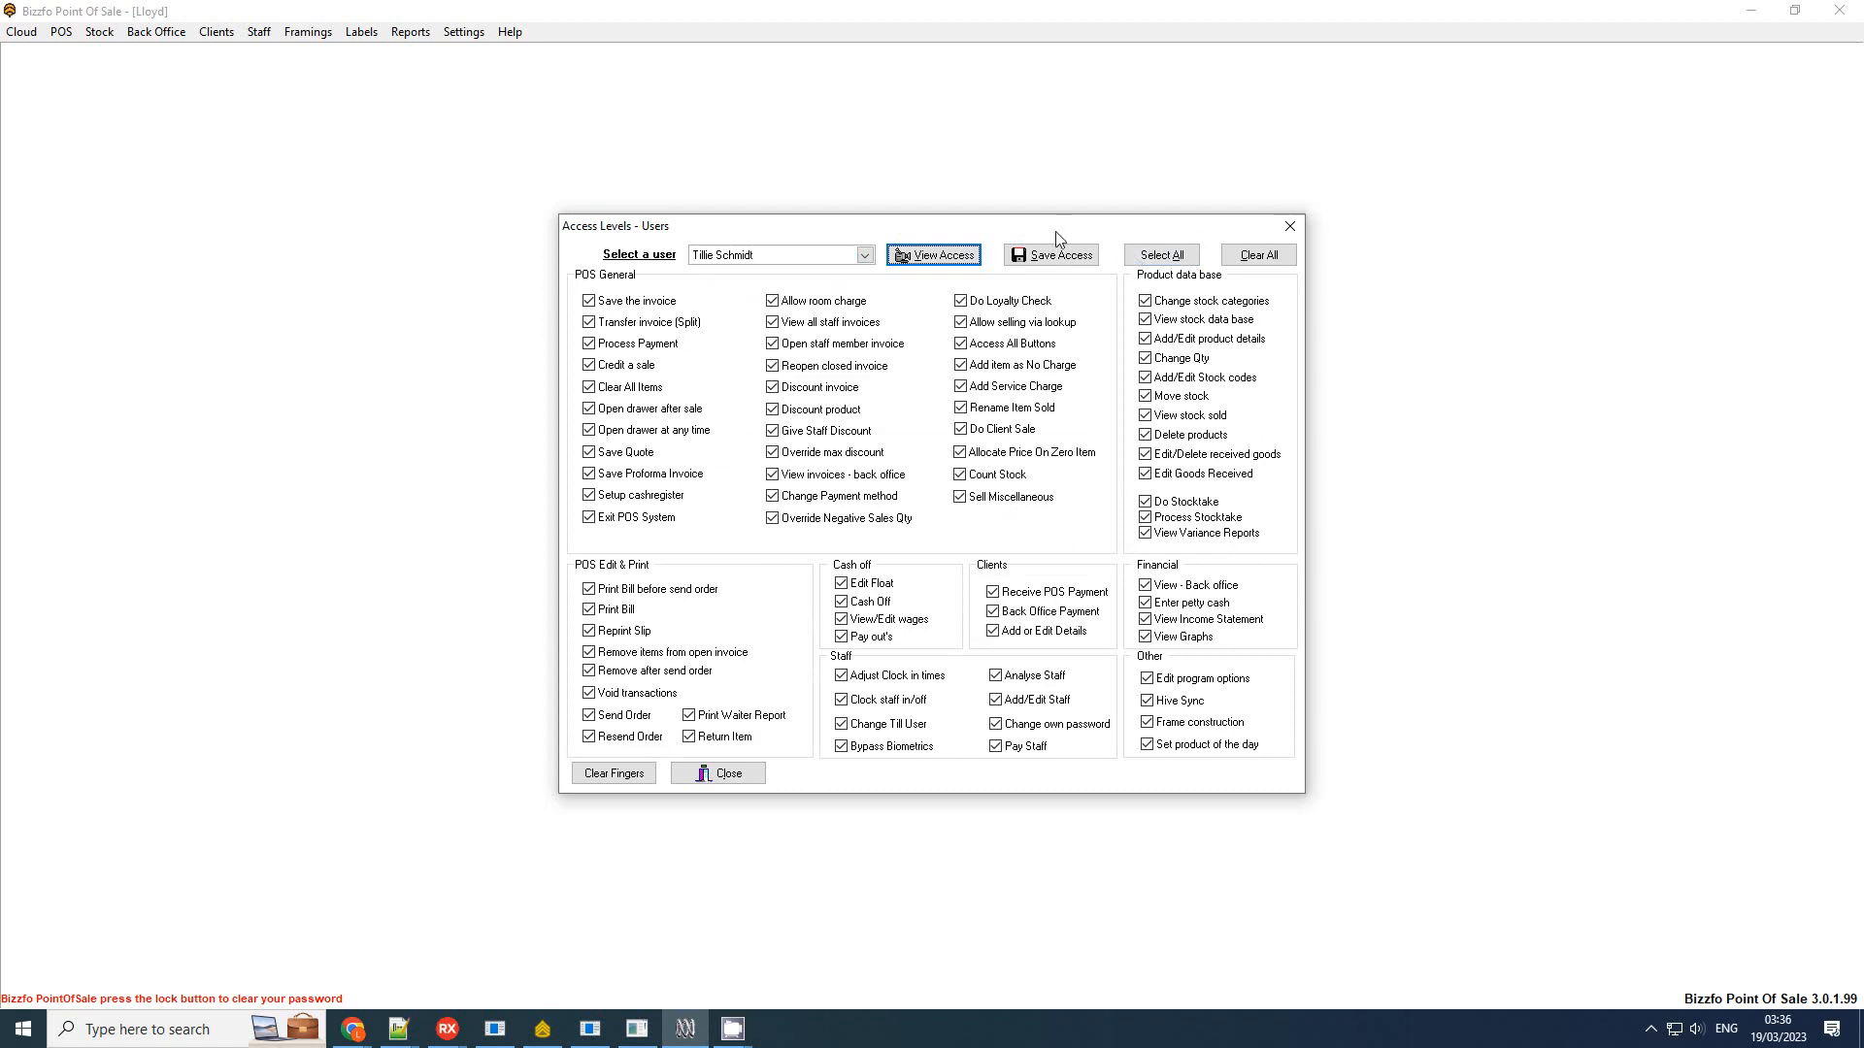
pyautogui.click(1289, 226)
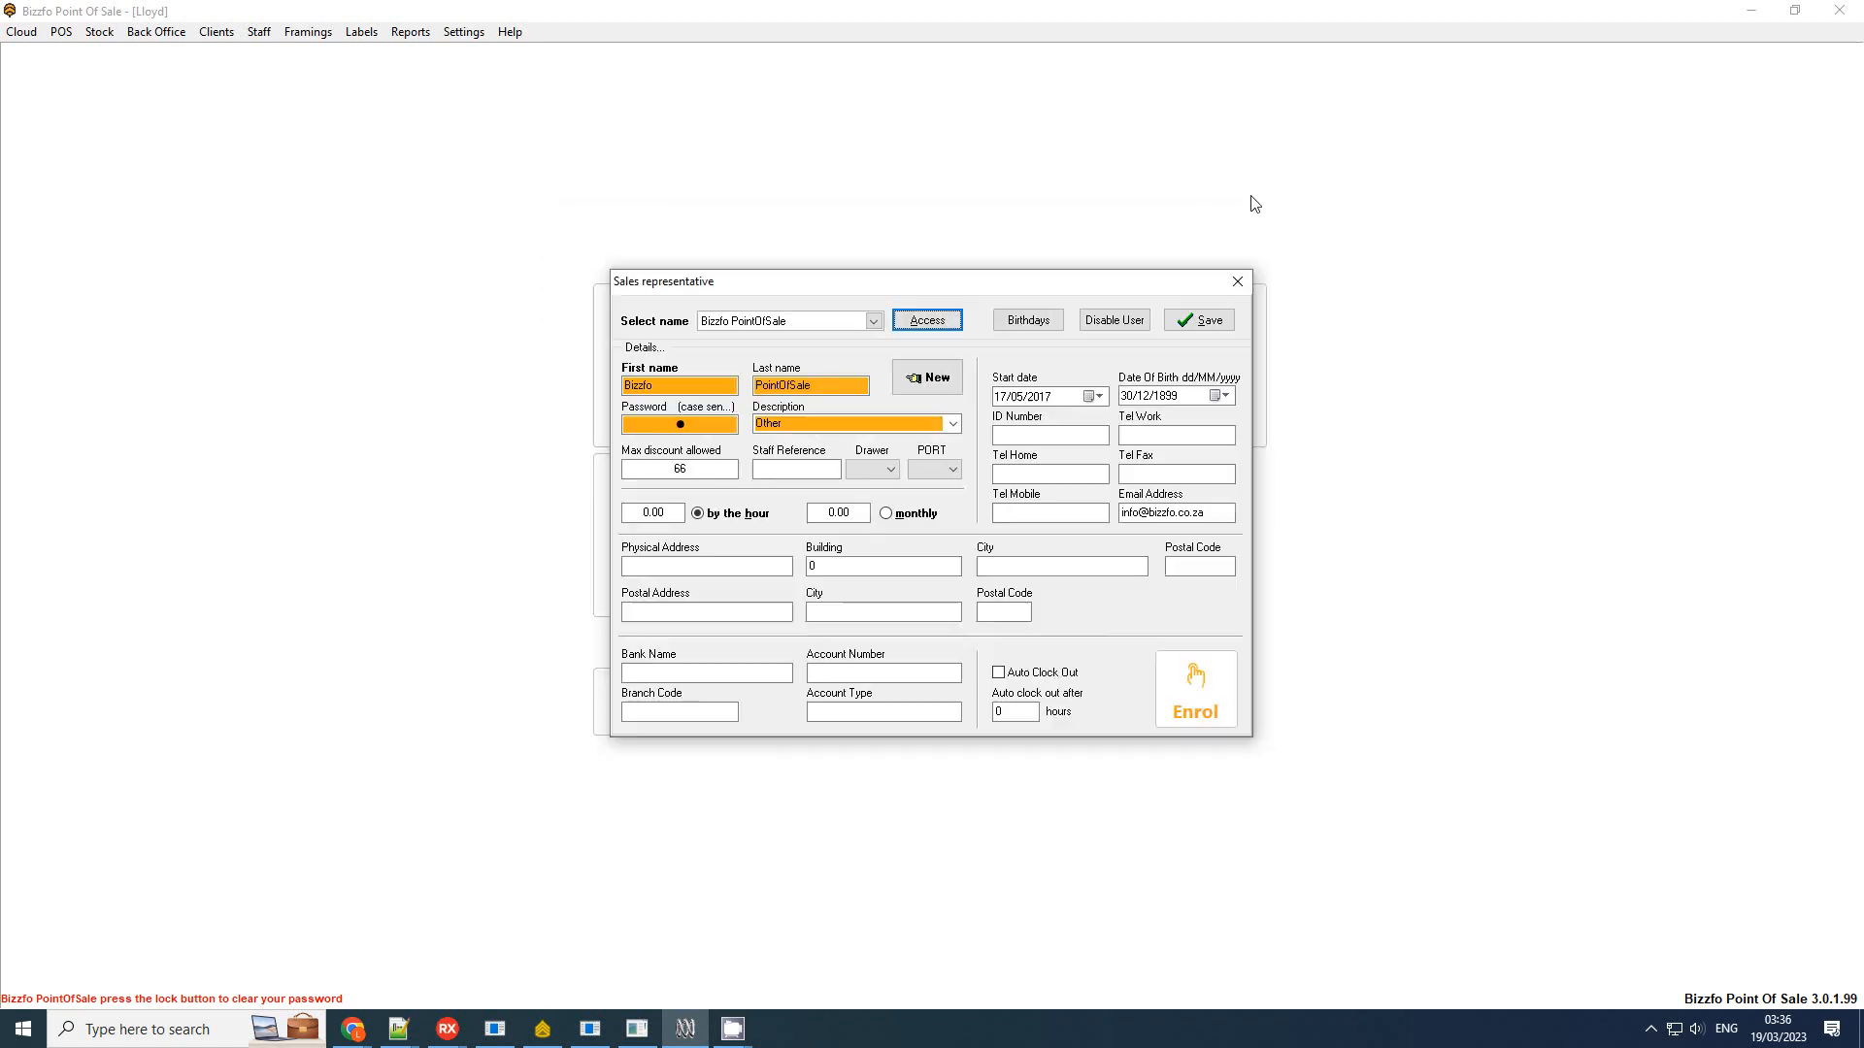
pyautogui.click(1235, 283)
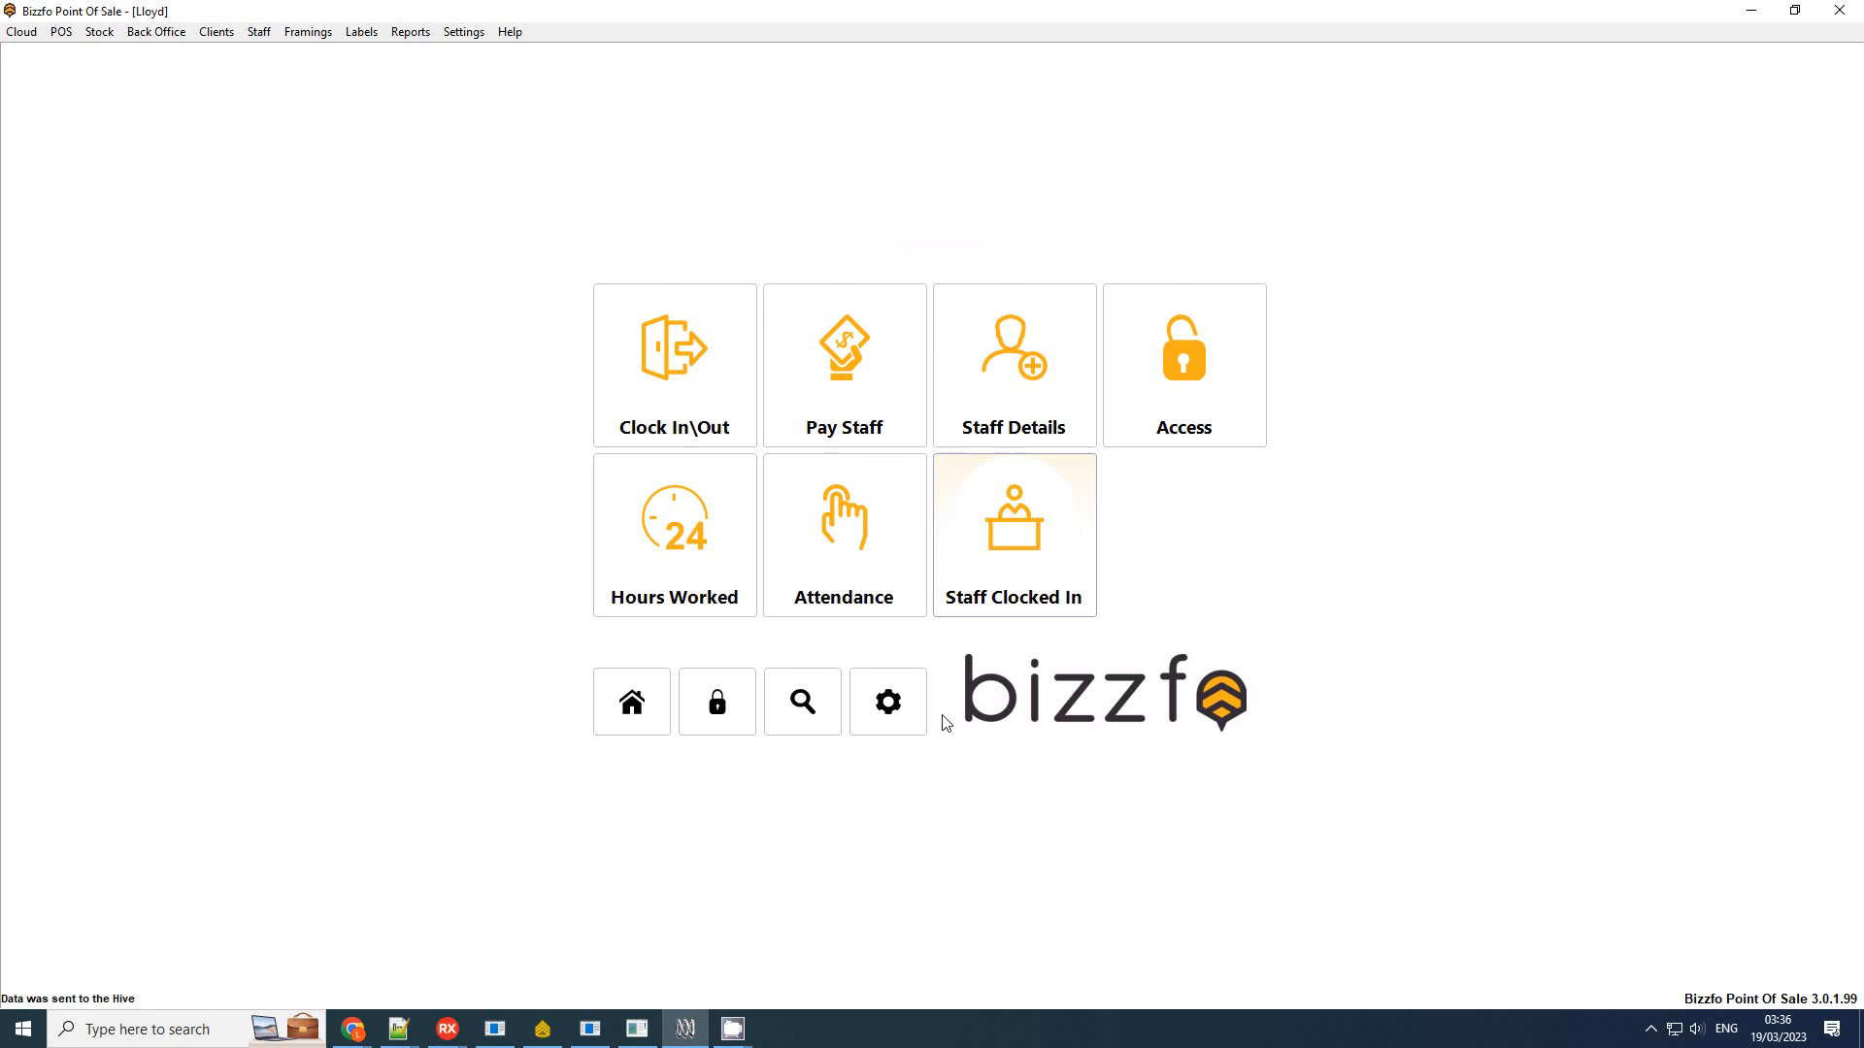
# Receive the users from the Hive through the sync log and close the status window
pyautogui.click(632, 701)
pyautogui.click(1195, 367)
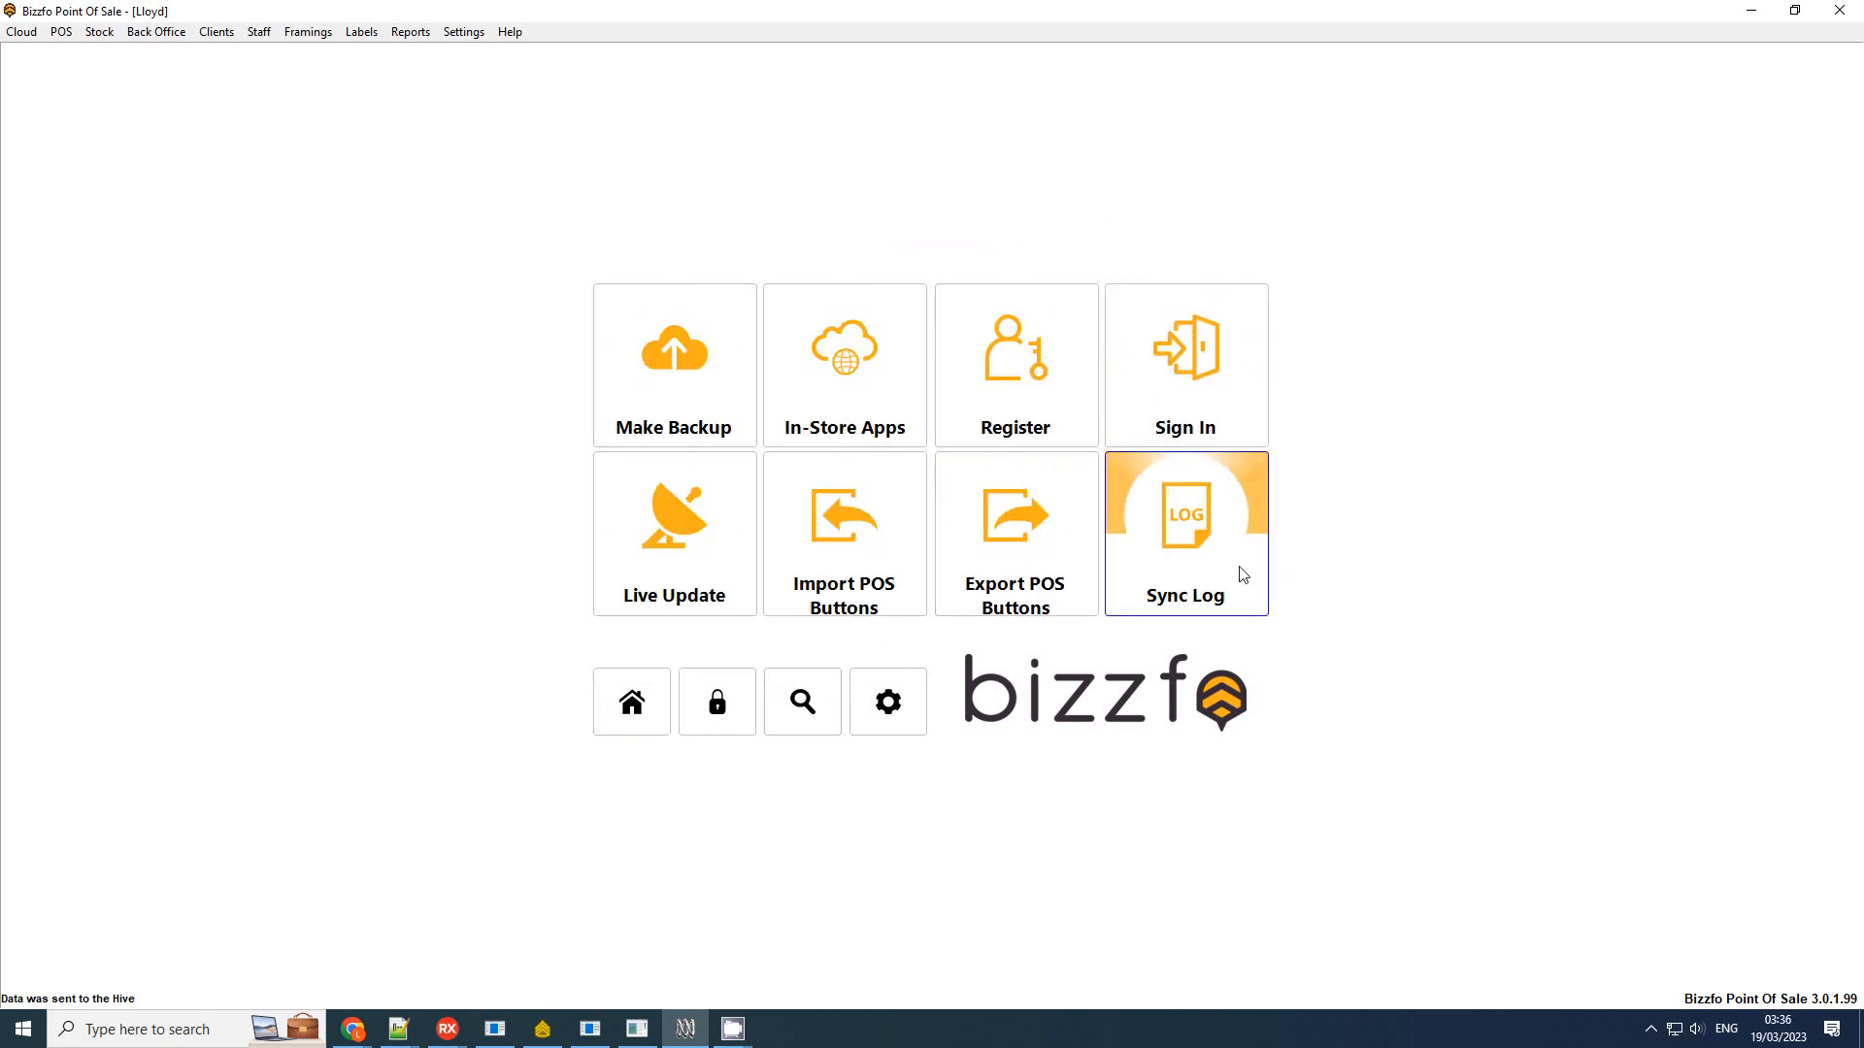
pyautogui.click(1243, 574)
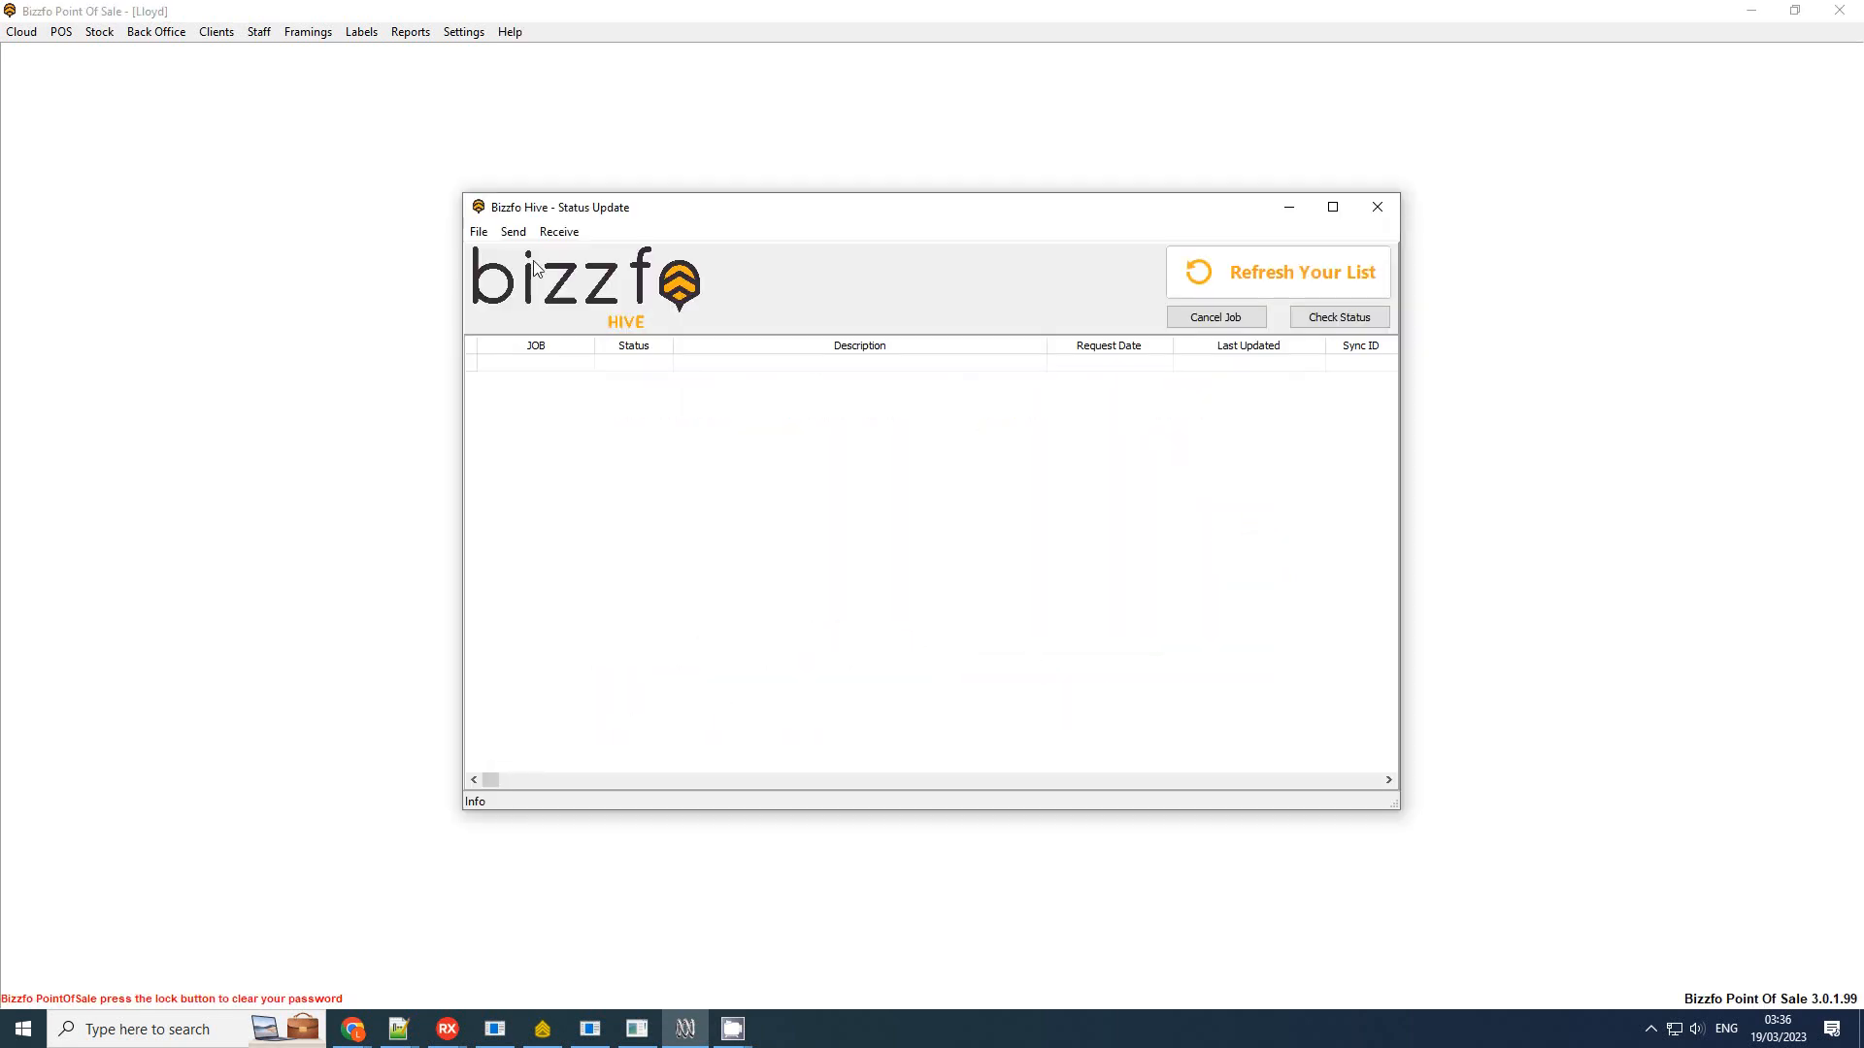
pyautogui.click(512, 231)
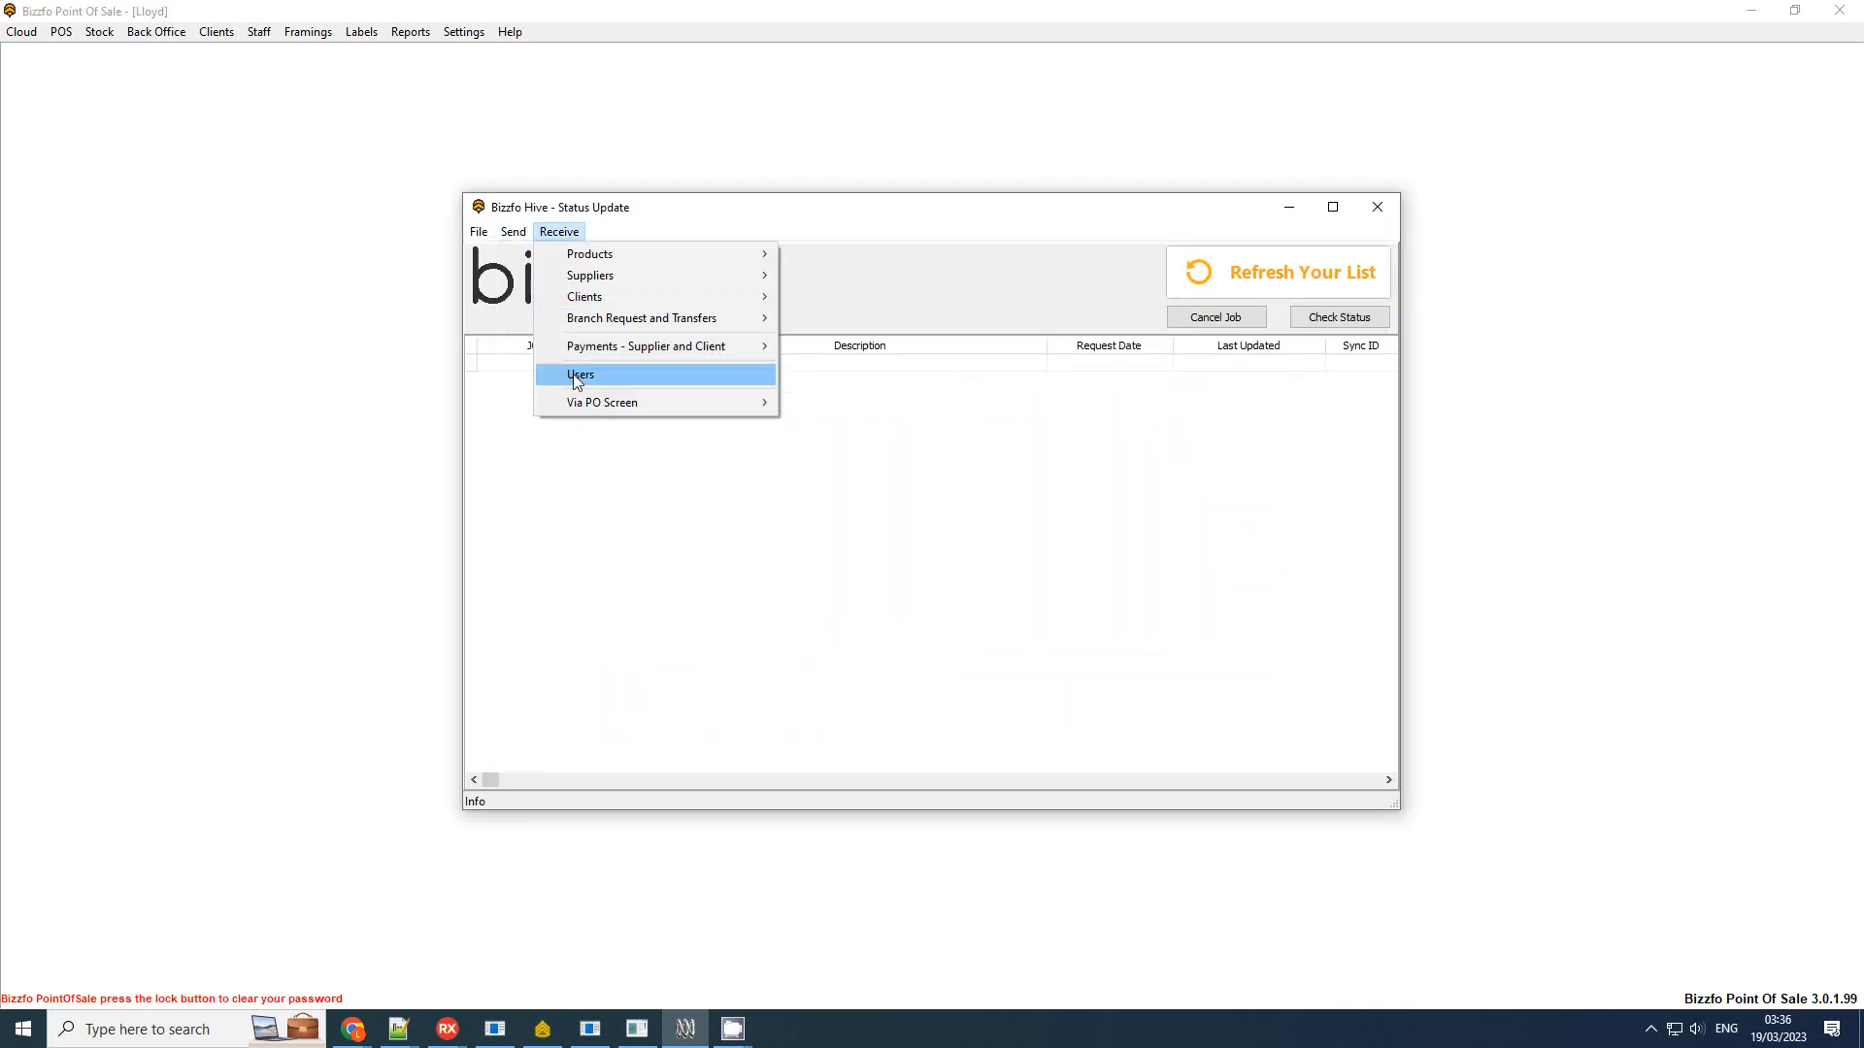
pyautogui.click(578, 374)
pyautogui.click(997, 541)
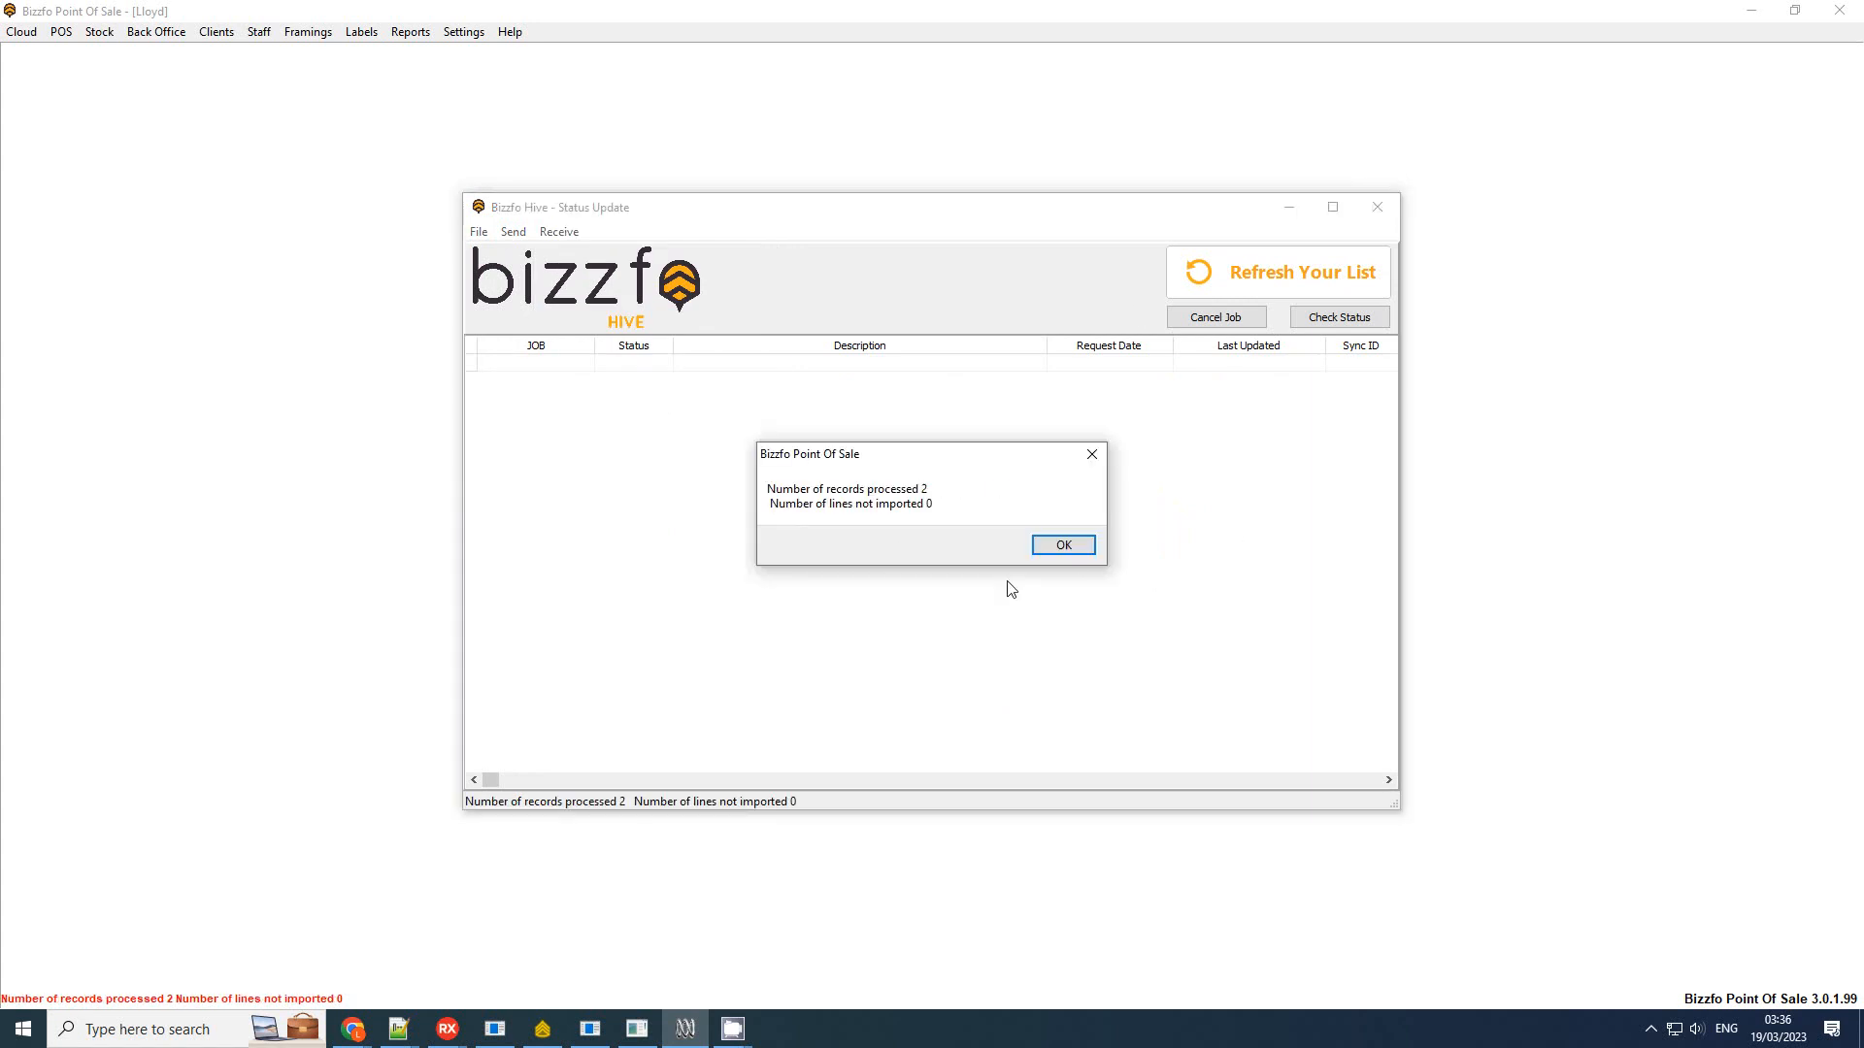
pyautogui.click(1068, 545)
pyautogui.click(1391, 213)
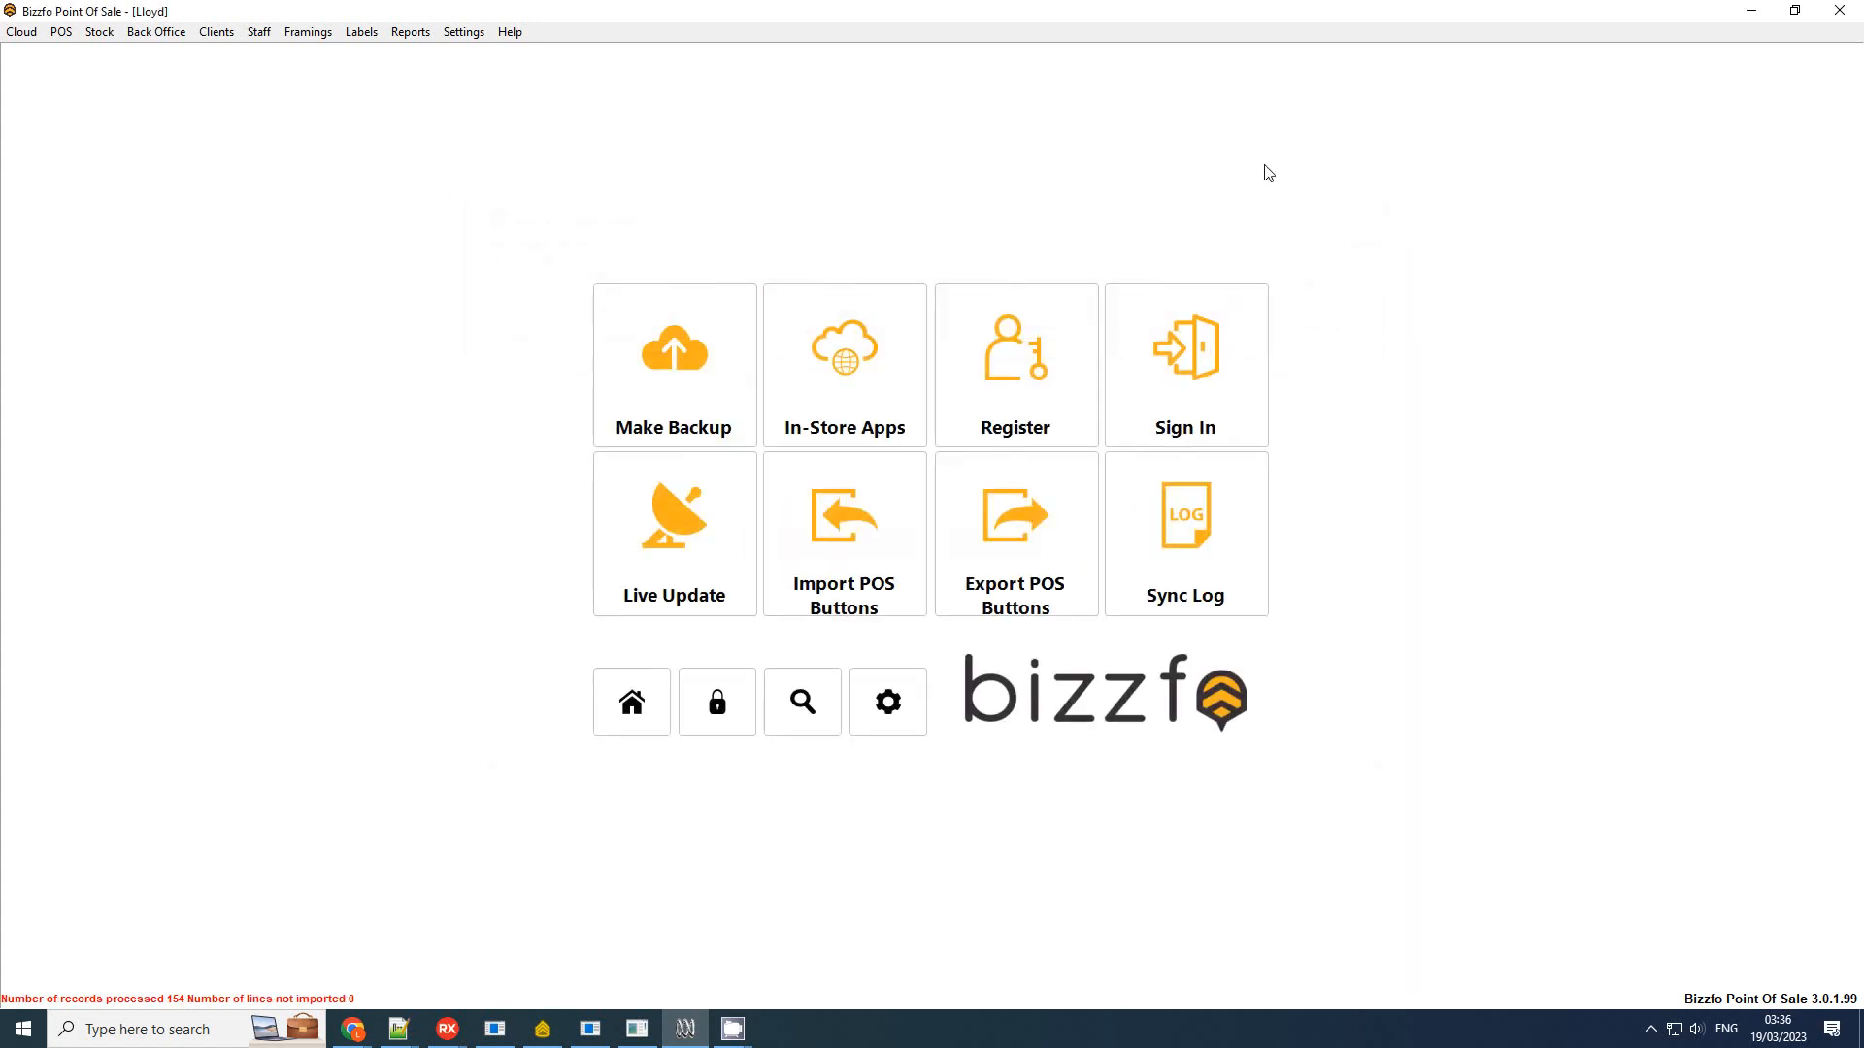
# Open the users' access levels from the home screen and load the second listed user's rights again
pyautogui.click(632, 706)
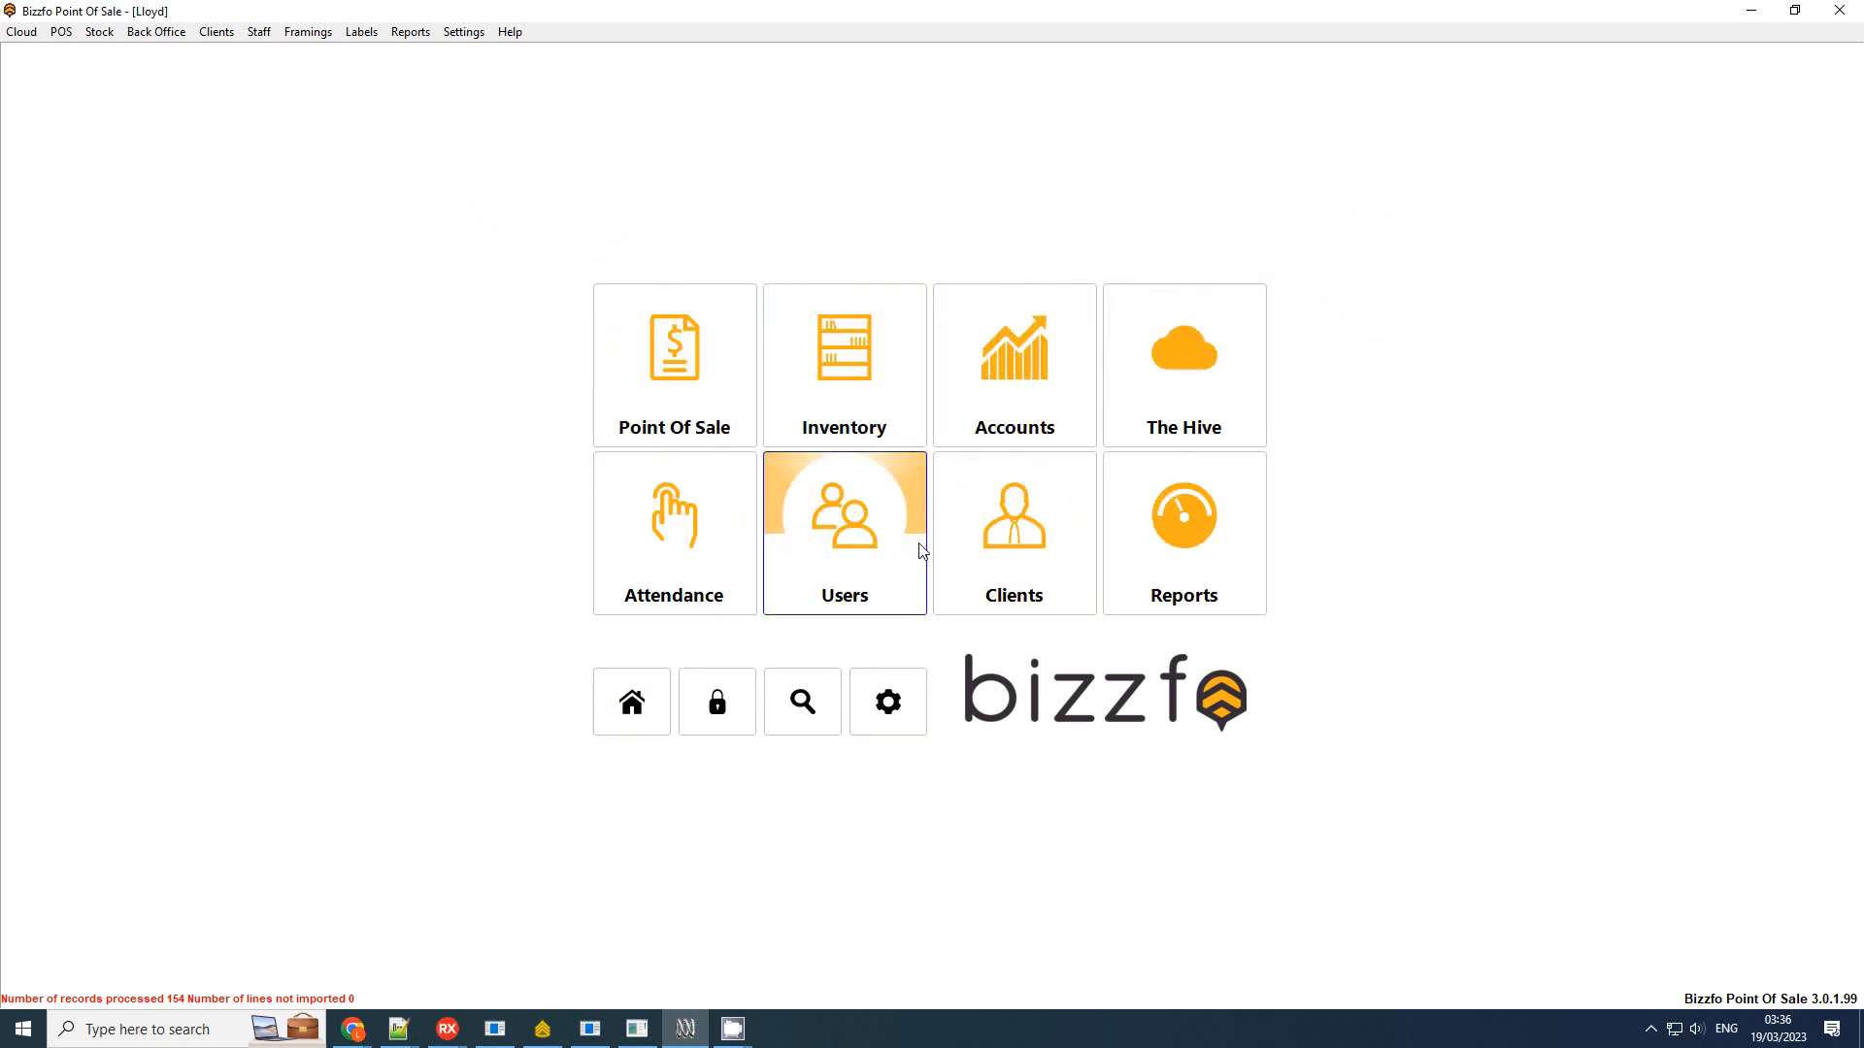
pyautogui.click(856, 548)
pyautogui.click(1170, 435)
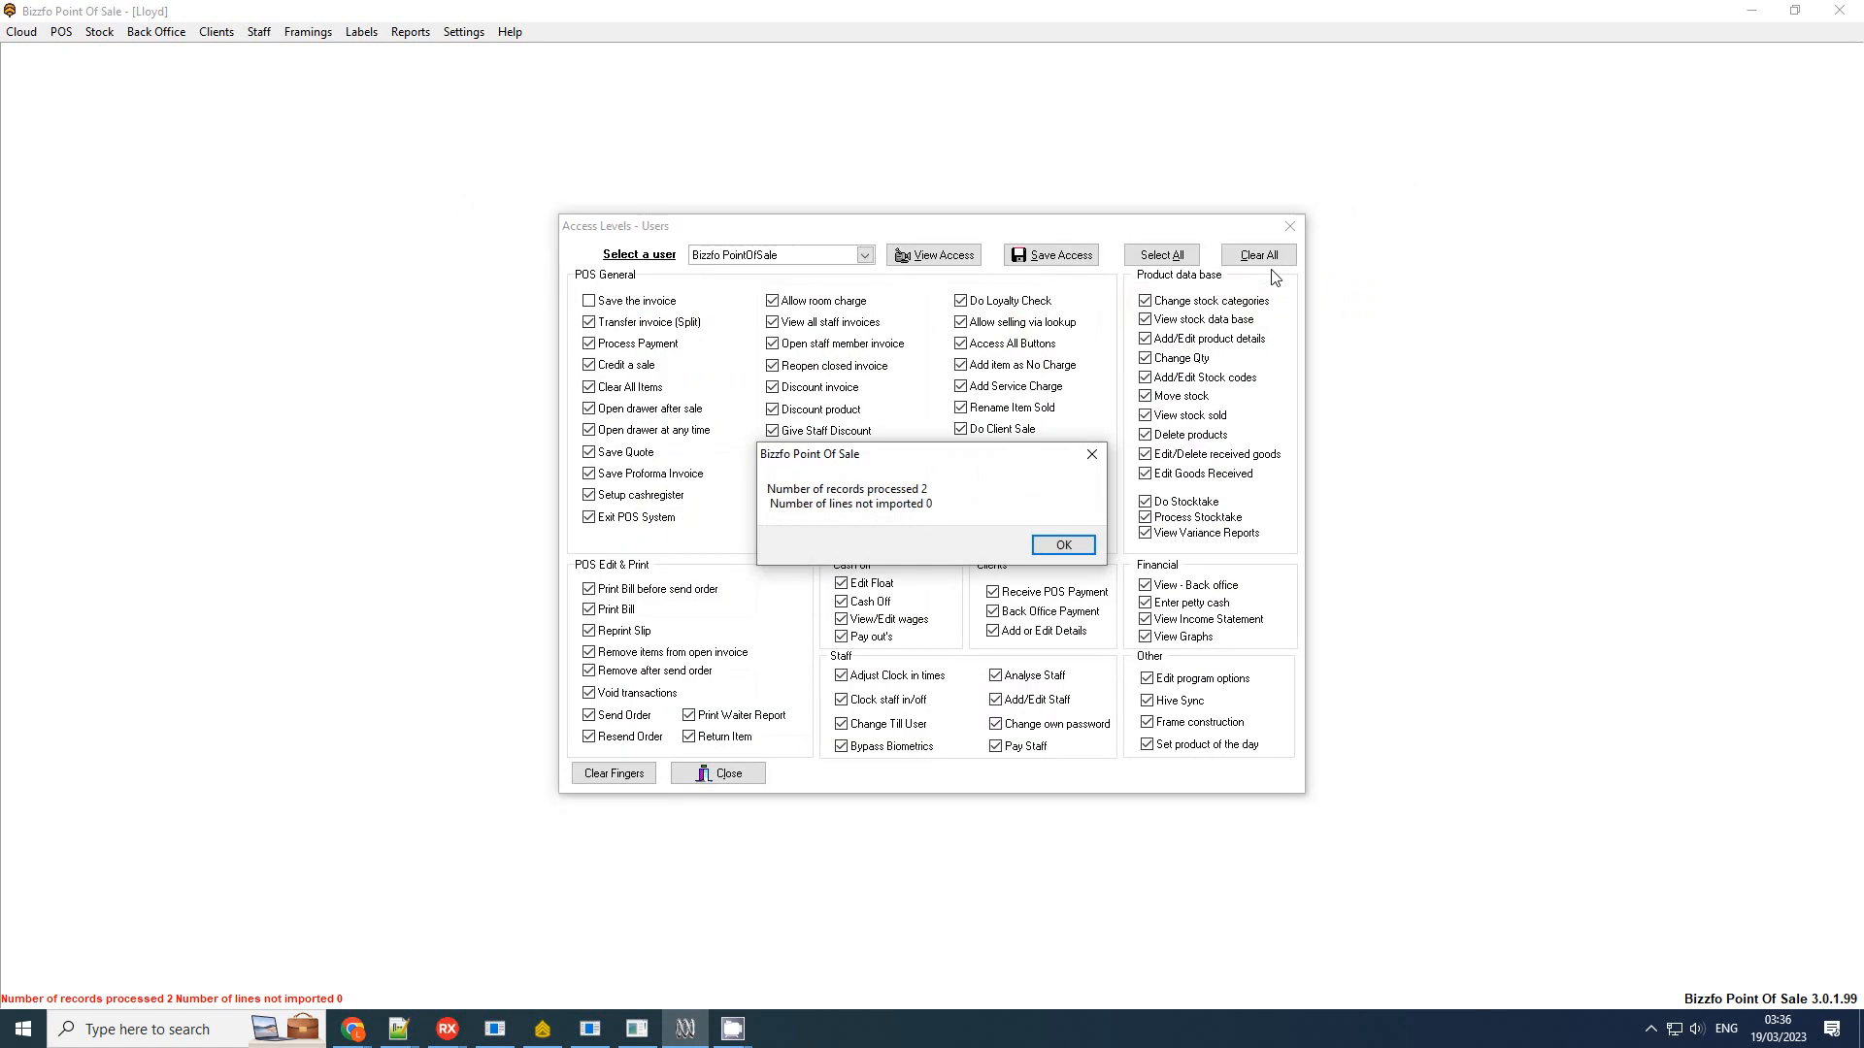
pyautogui.click(1063, 544)
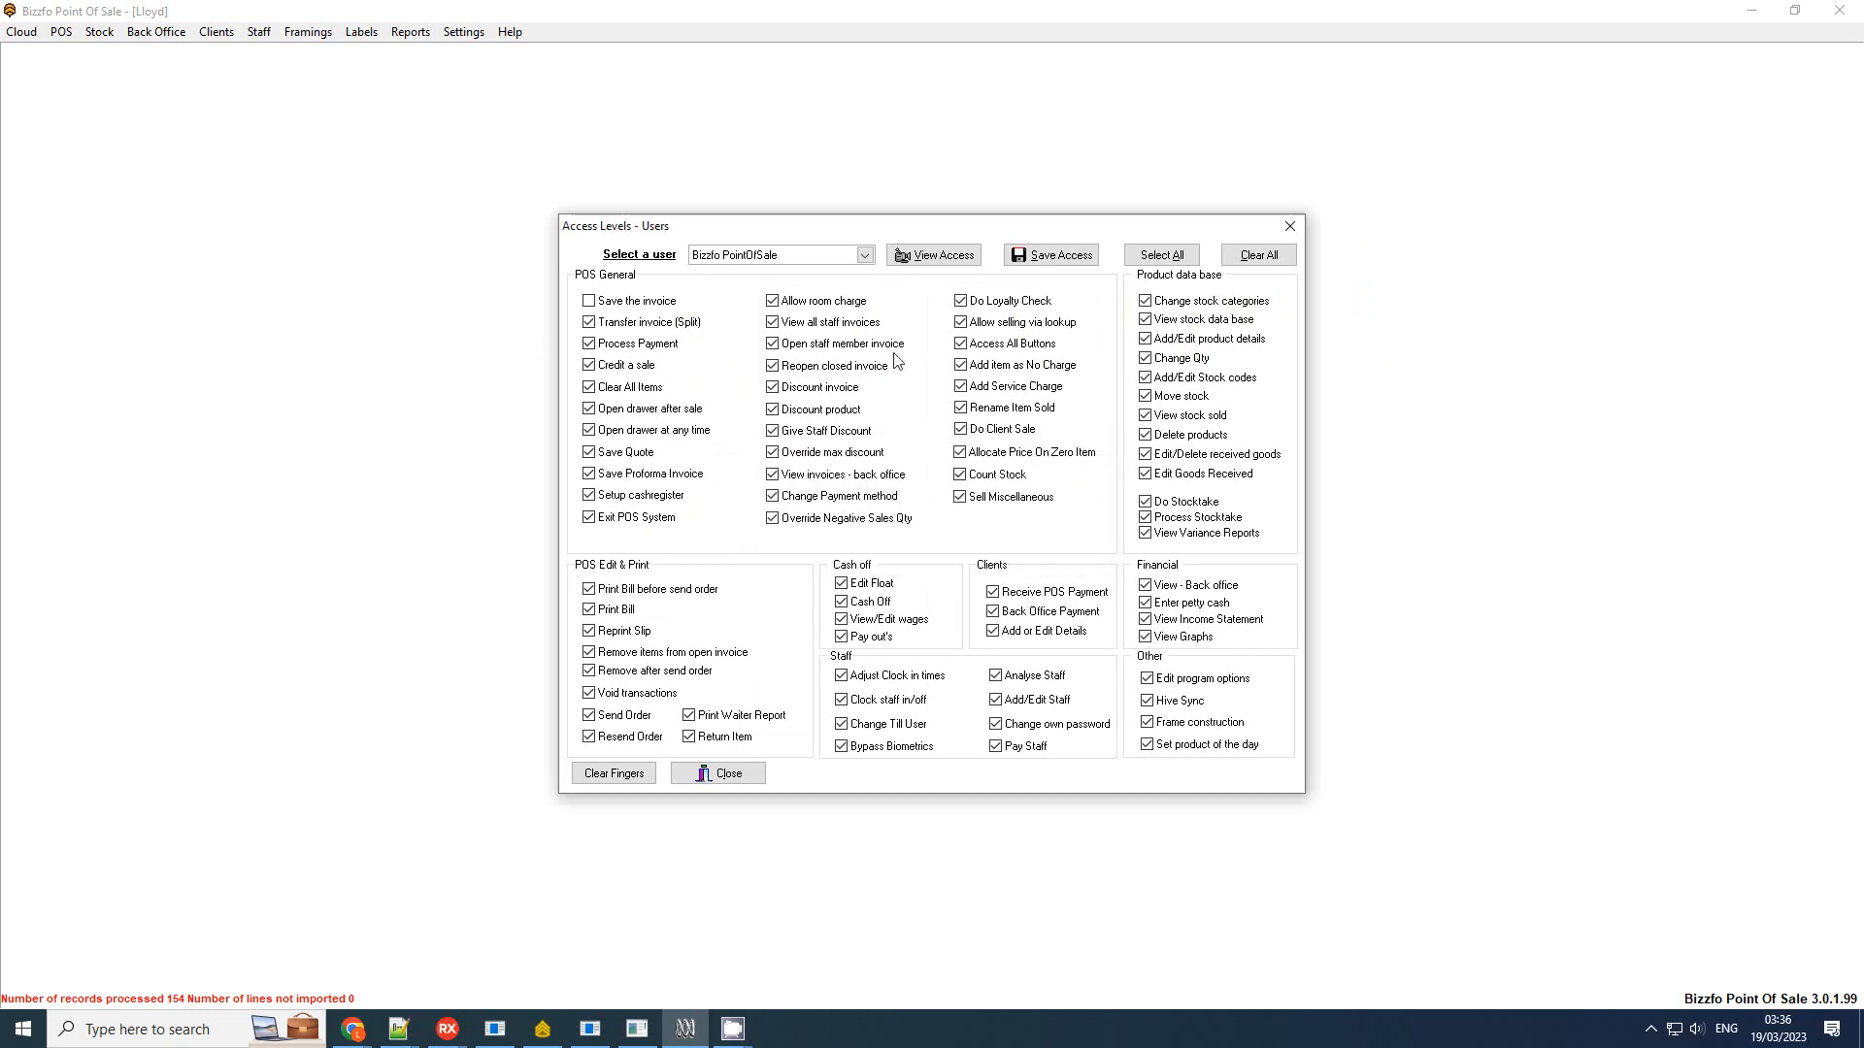
pyautogui.click(762, 254)
pyautogui.click(747, 285)
pyautogui.click(927, 257)
pyautogui.click(1000, 541)
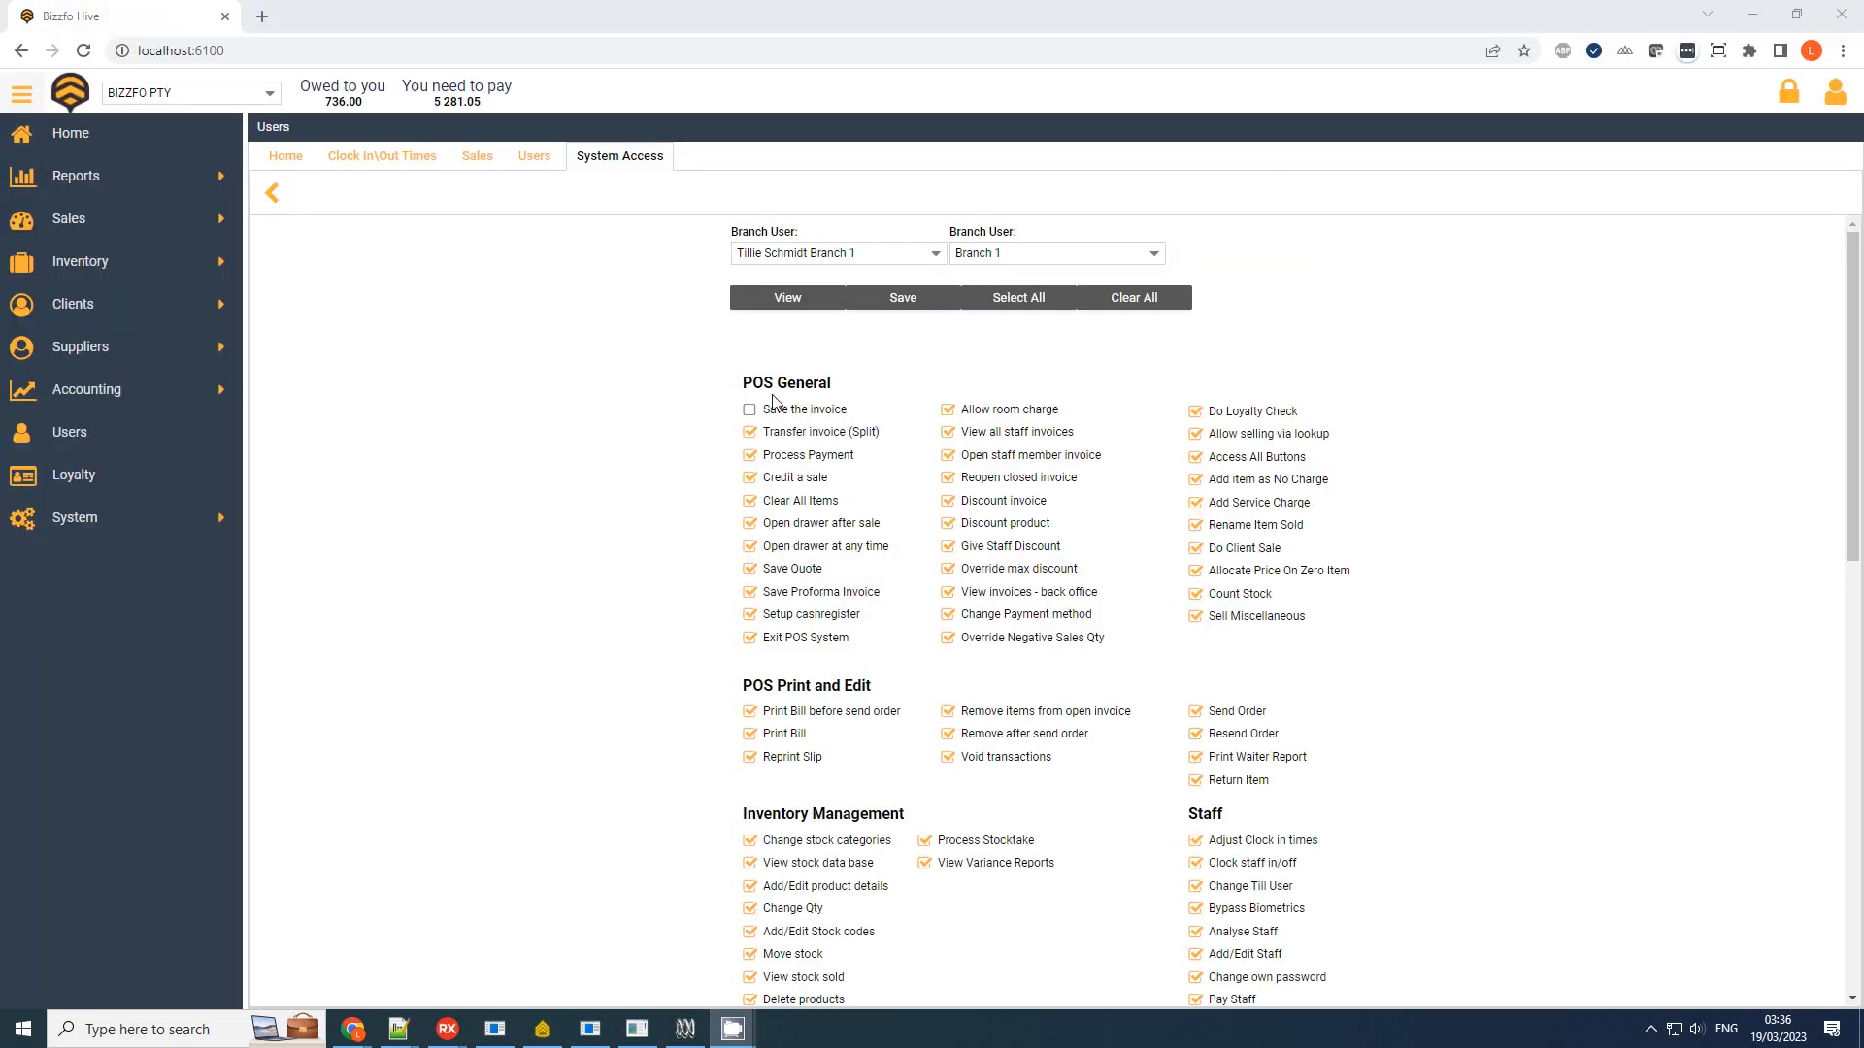
# Load the access rights of the Bizzfo PointOfSale user in Bizzfo Point Of Sale
pyautogui.click(685, 1029)
pyautogui.click(864, 254)
pyautogui.click(766, 271)
pyautogui.click(934, 255)
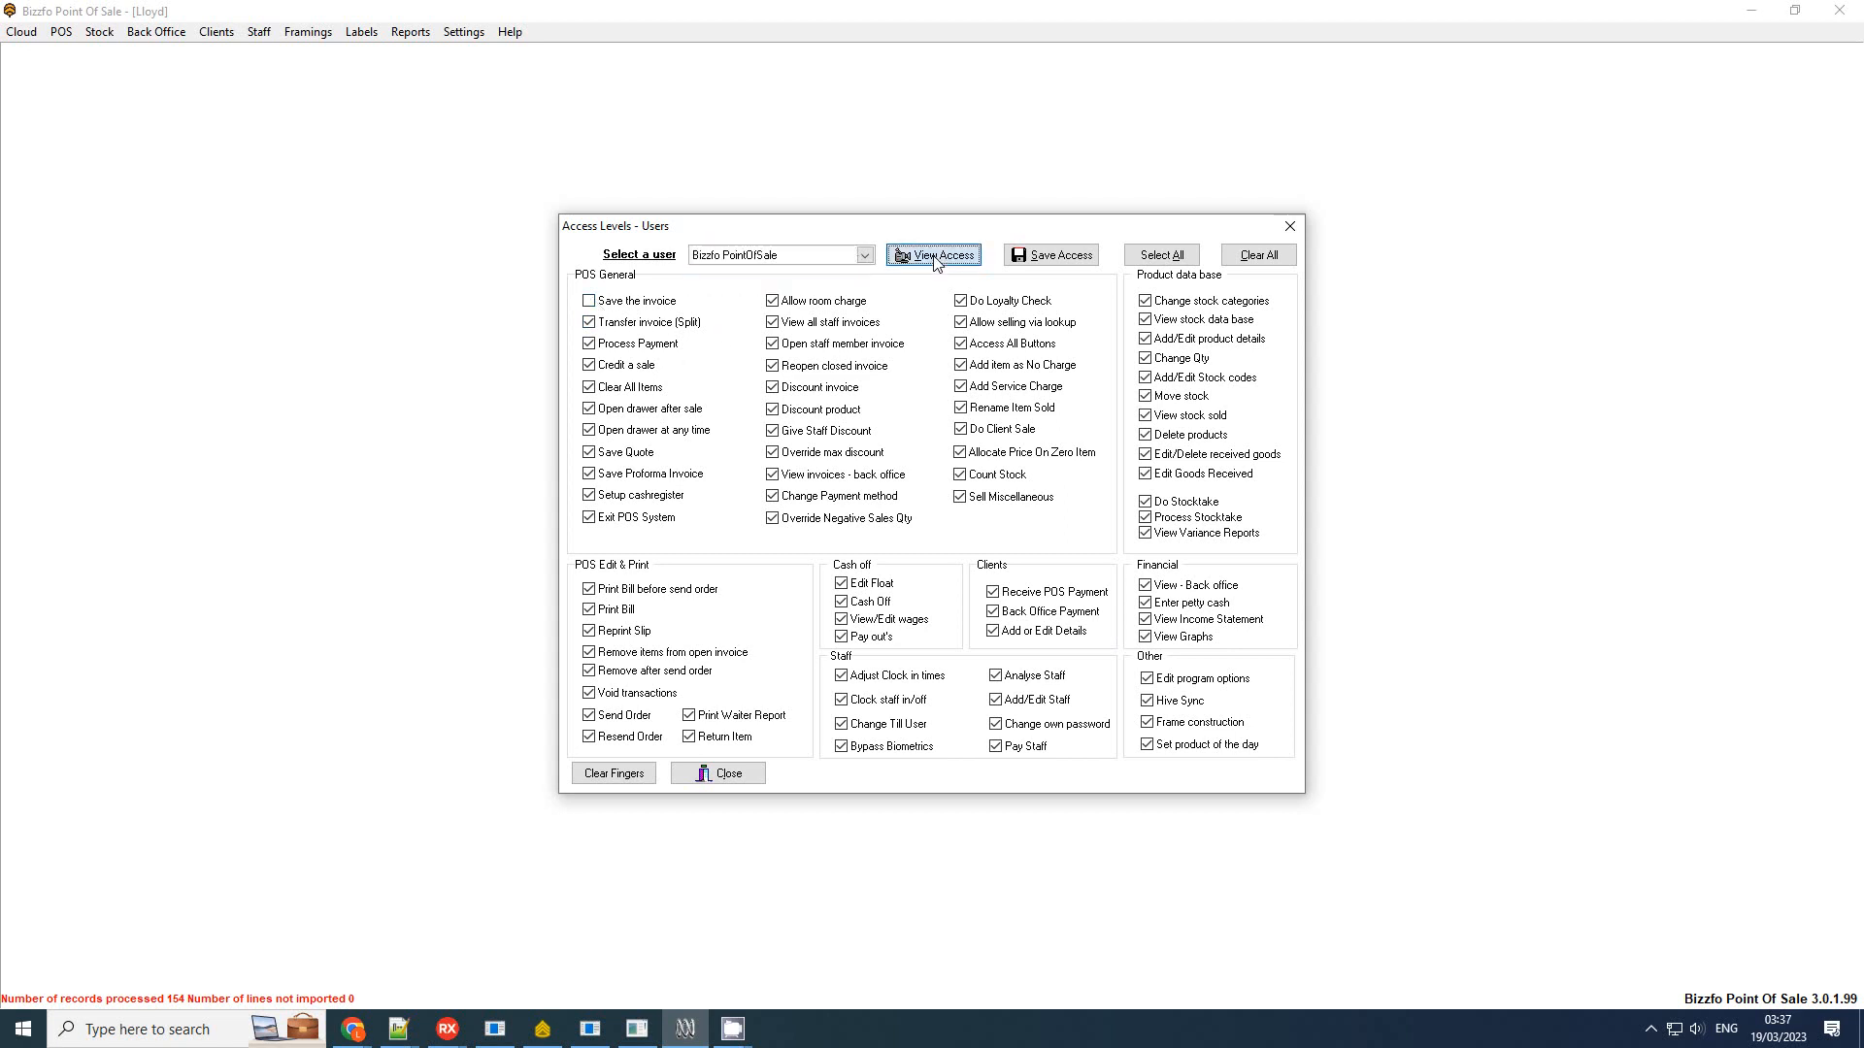
pyautogui.click(990, 541)
pyautogui.press('Return')
pyautogui.click(991, 540)
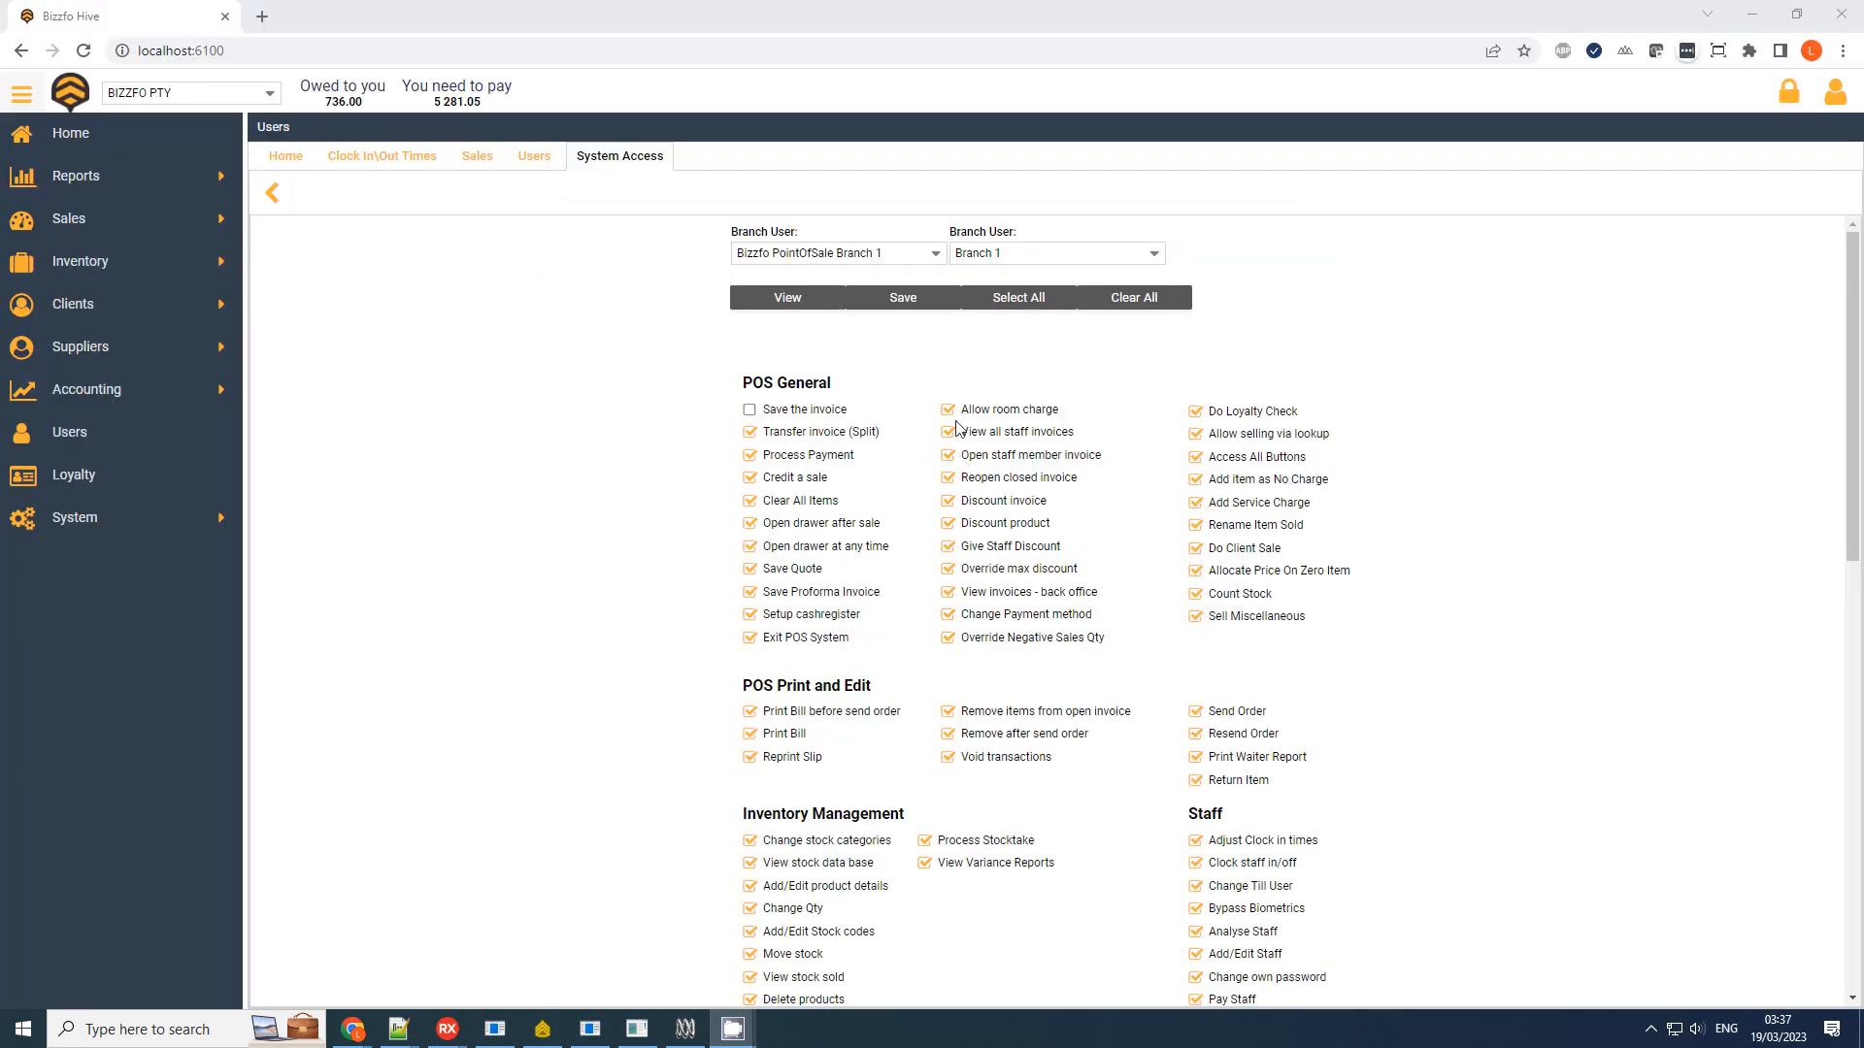
# In Bizzfo Hive, allow Bizzfo PointOfSale Branch 1 to save the invoice, disallow Transfer invoice (Split), Process Payment and Credit a sale, and save
pyautogui.click(812, 412)
pyautogui.click(817, 434)
pyautogui.click(821, 457)
pyautogui.click(803, 479)
pyautogui.click(903, 296)
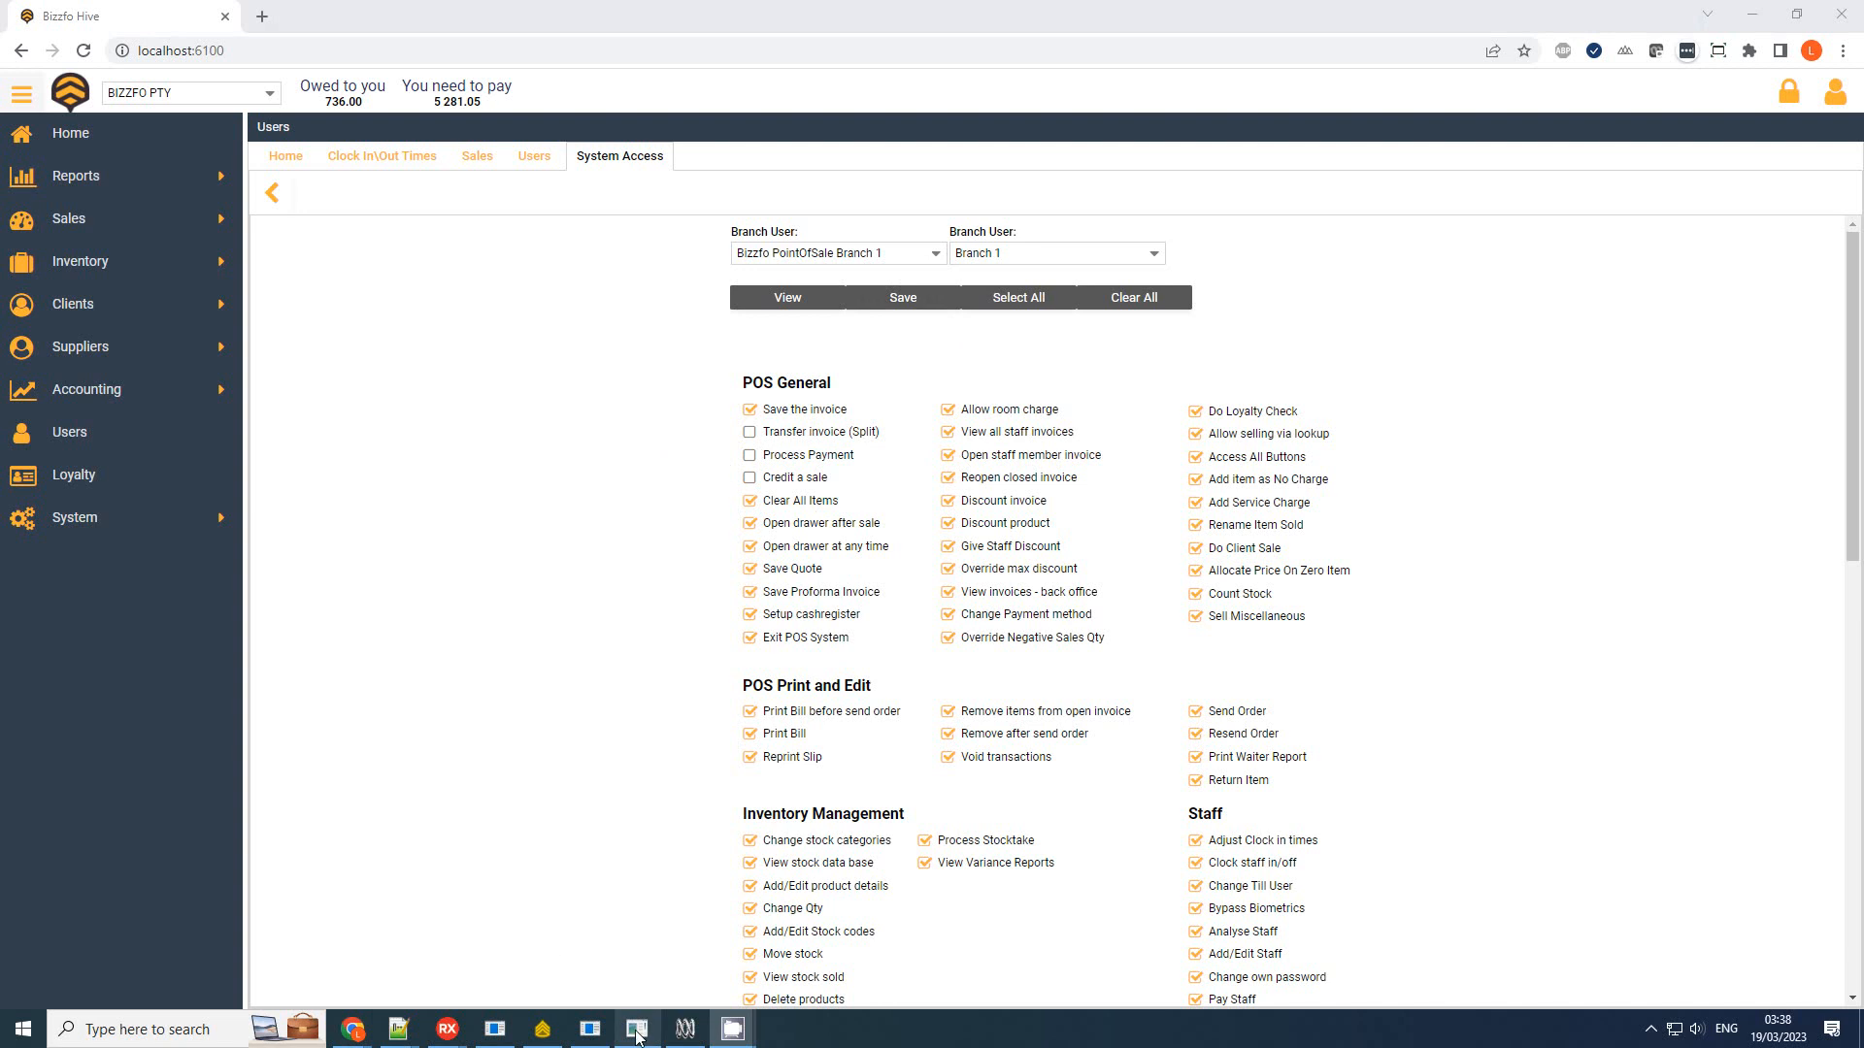
# Check Bizzfo PointOfSale's access rights in Bizzfo Point Of Sale, close them and return to Bizzfo Hive
pyautogui.click(685, 1029)
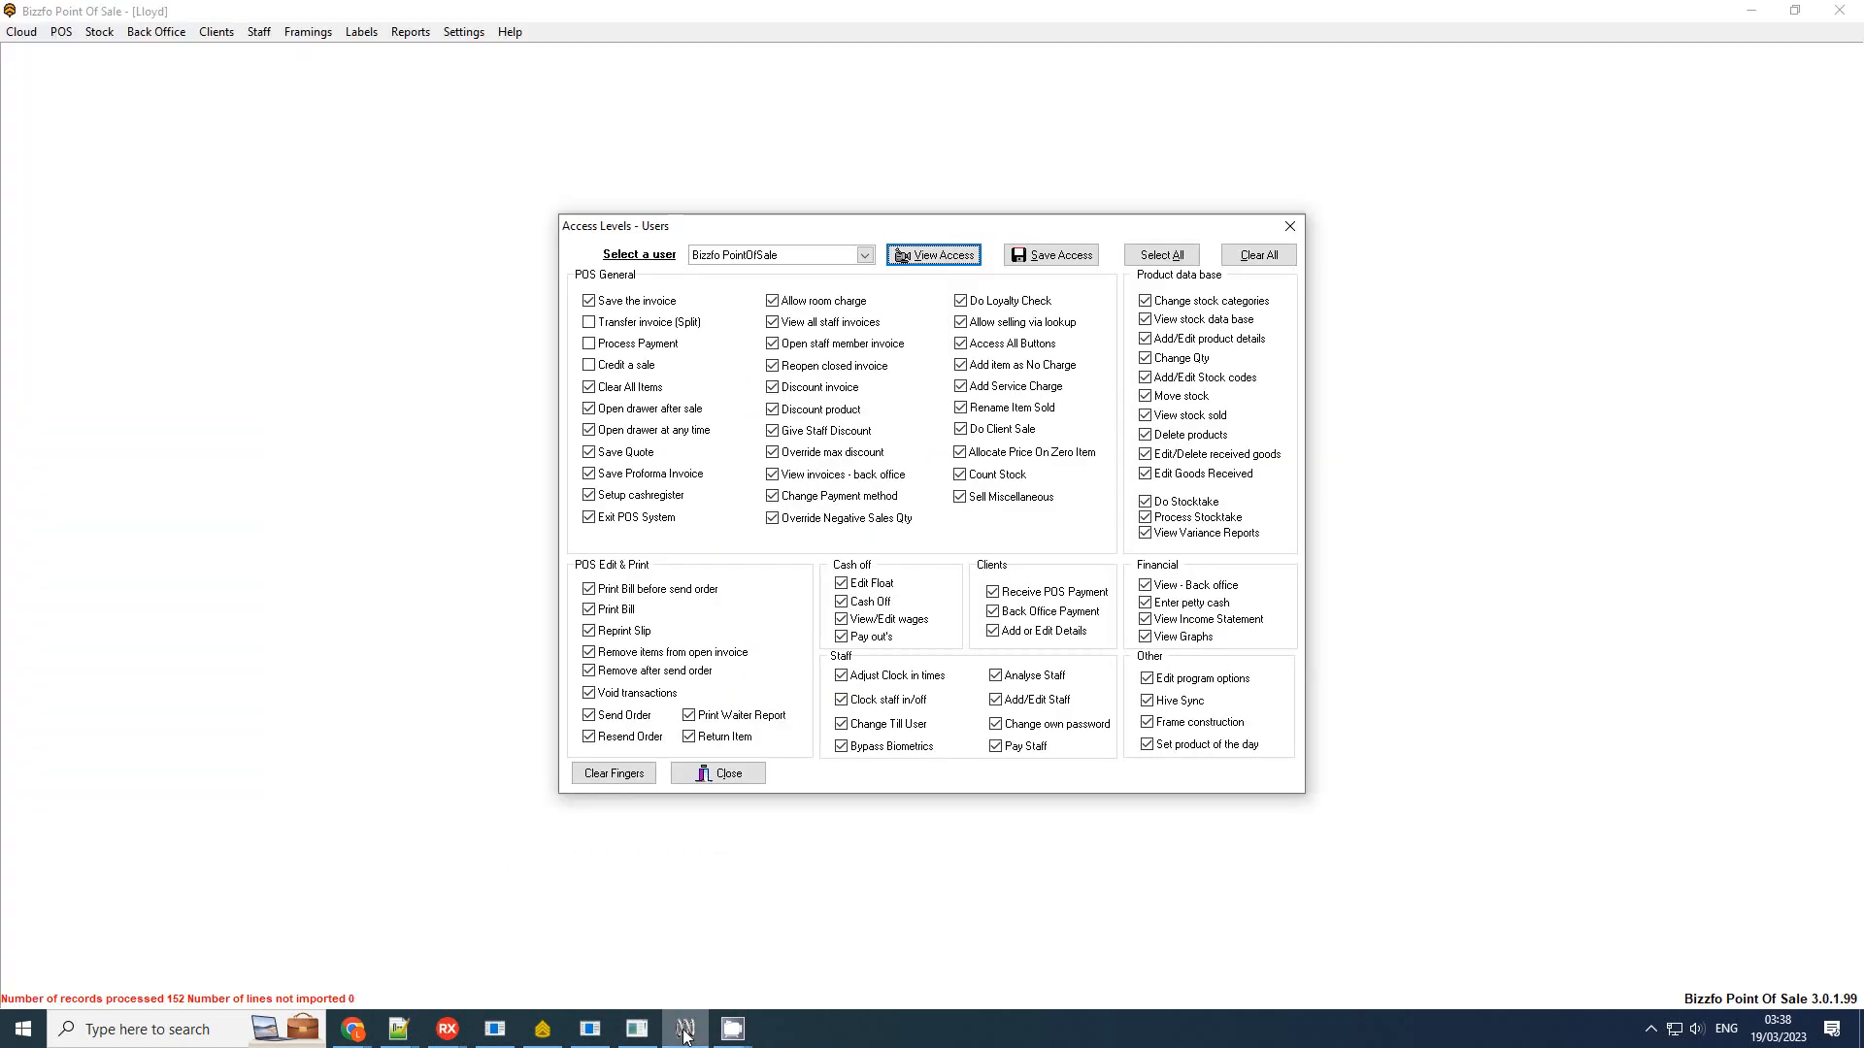
pyautogui.click(1289, 226)
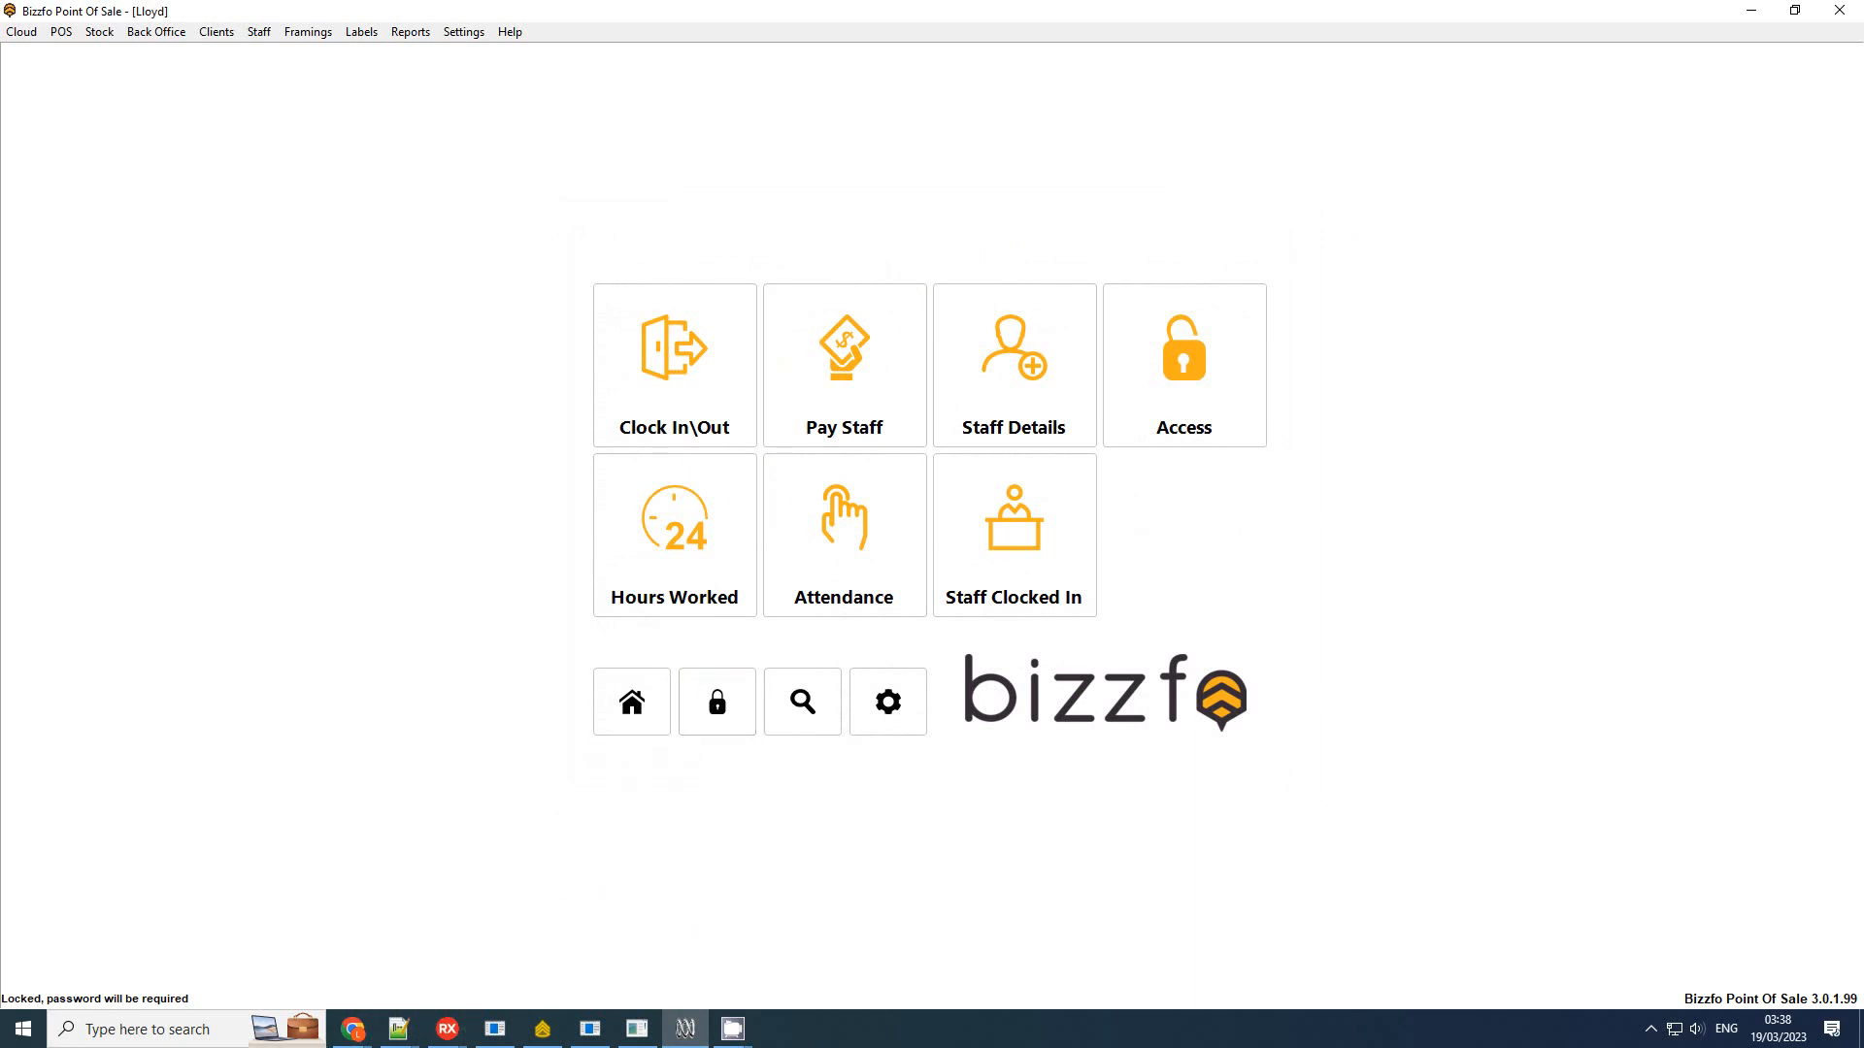
pyautogui.hotkey('alt', 'Tab')
# Load the POS user details of Bizzfo PointOfSale Branch 1 and go to the password field
pyautogui.click(529, 160)
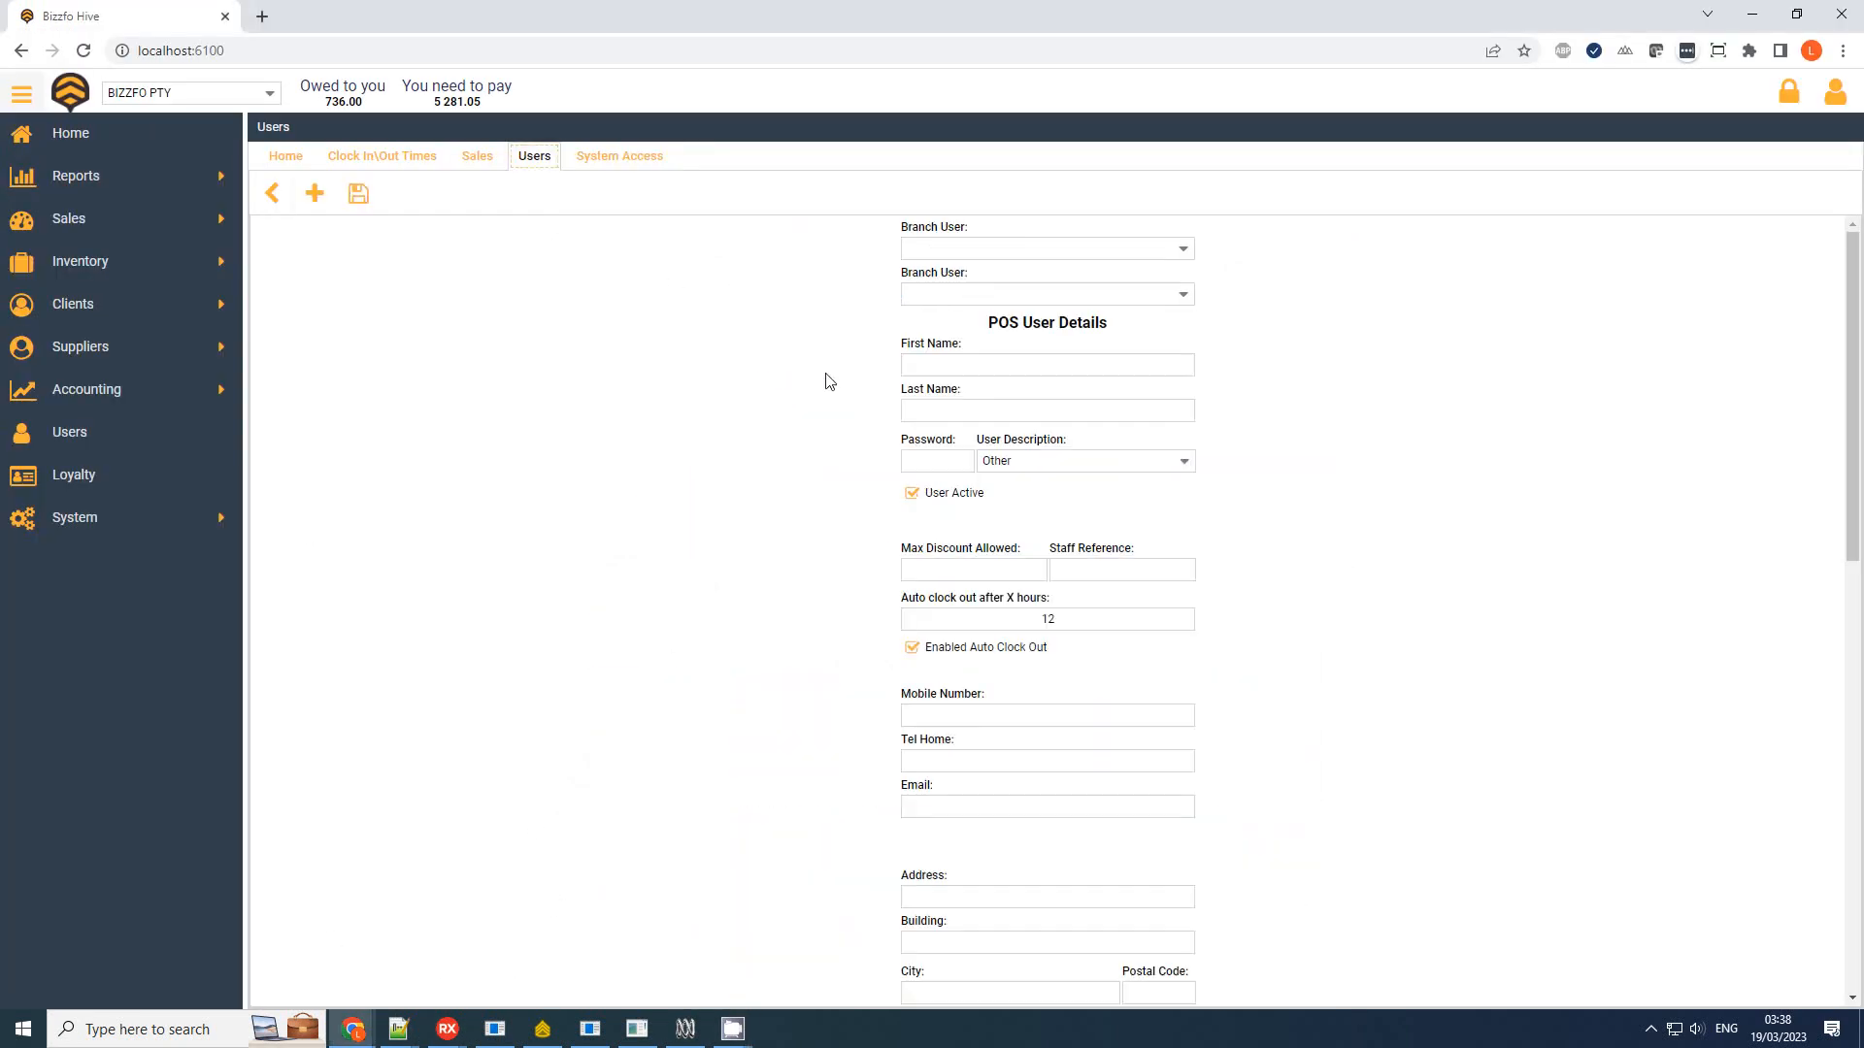
pyautogui.click(1183, 250)
pyautogui.press('Escape')
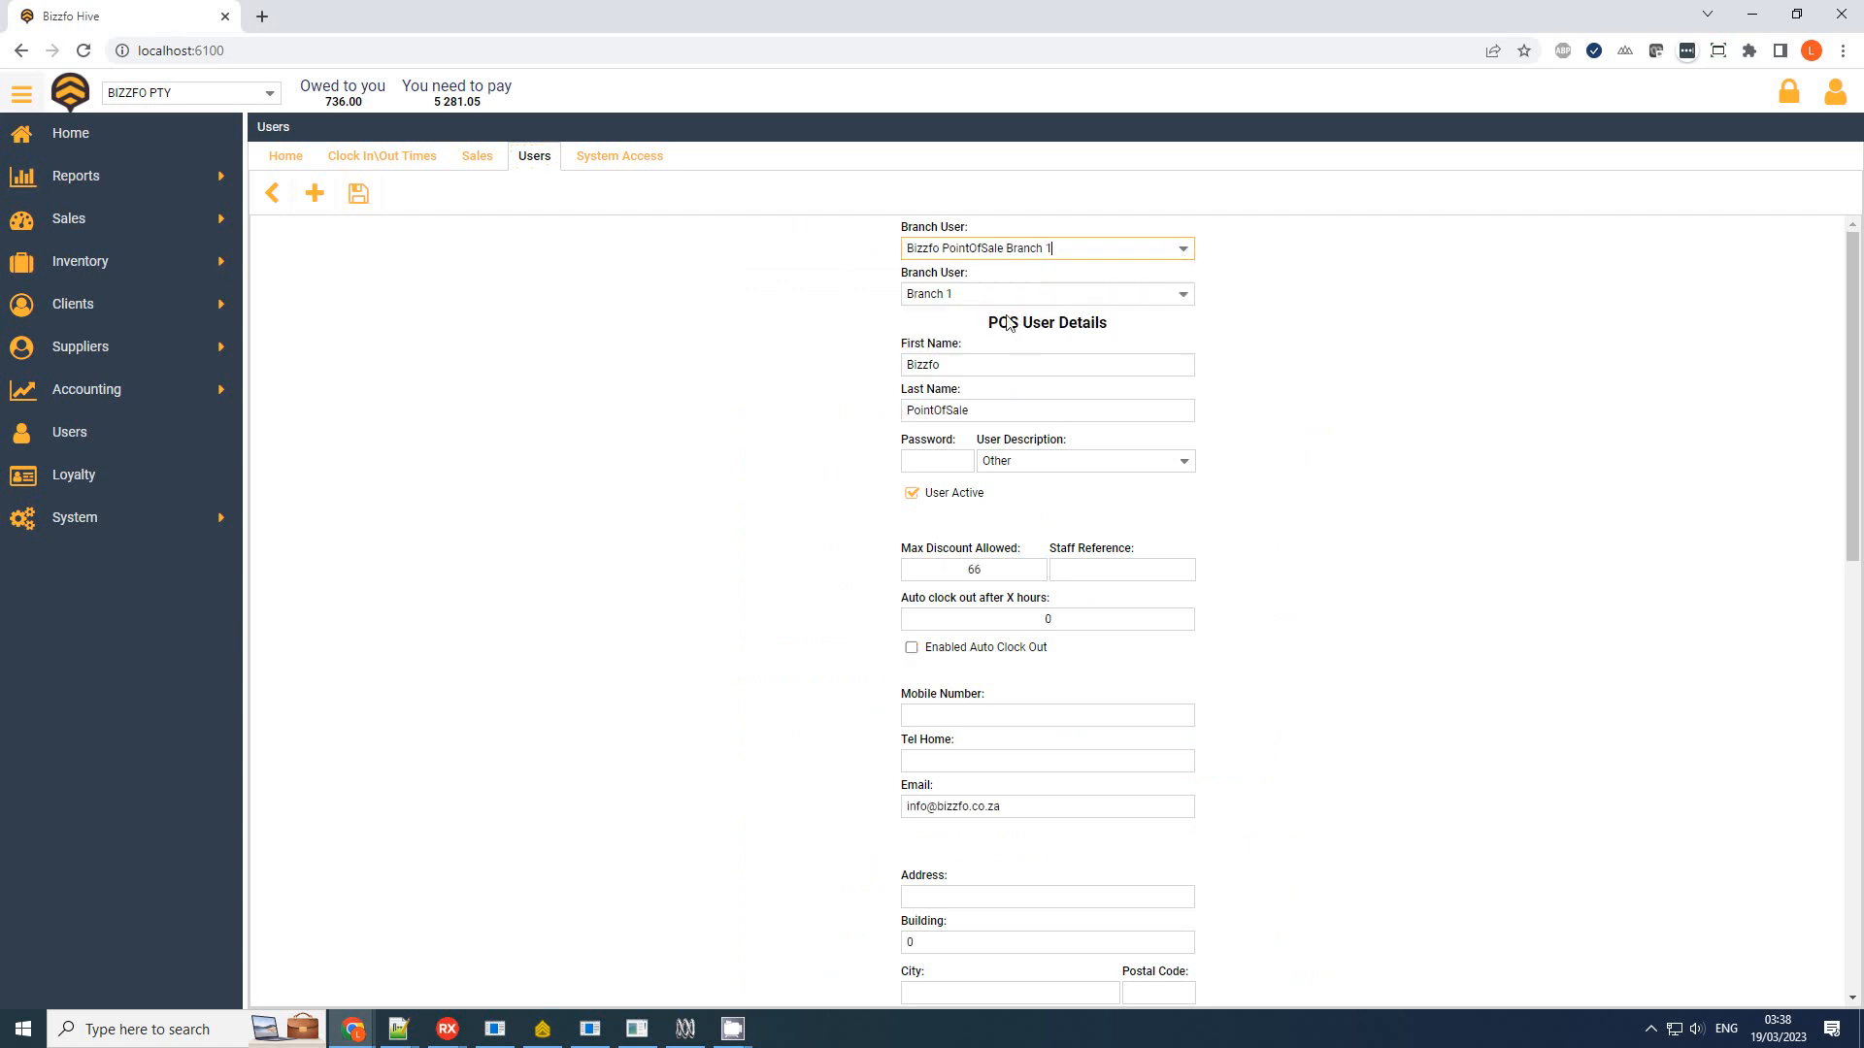
pyautogui.click(947, 467)
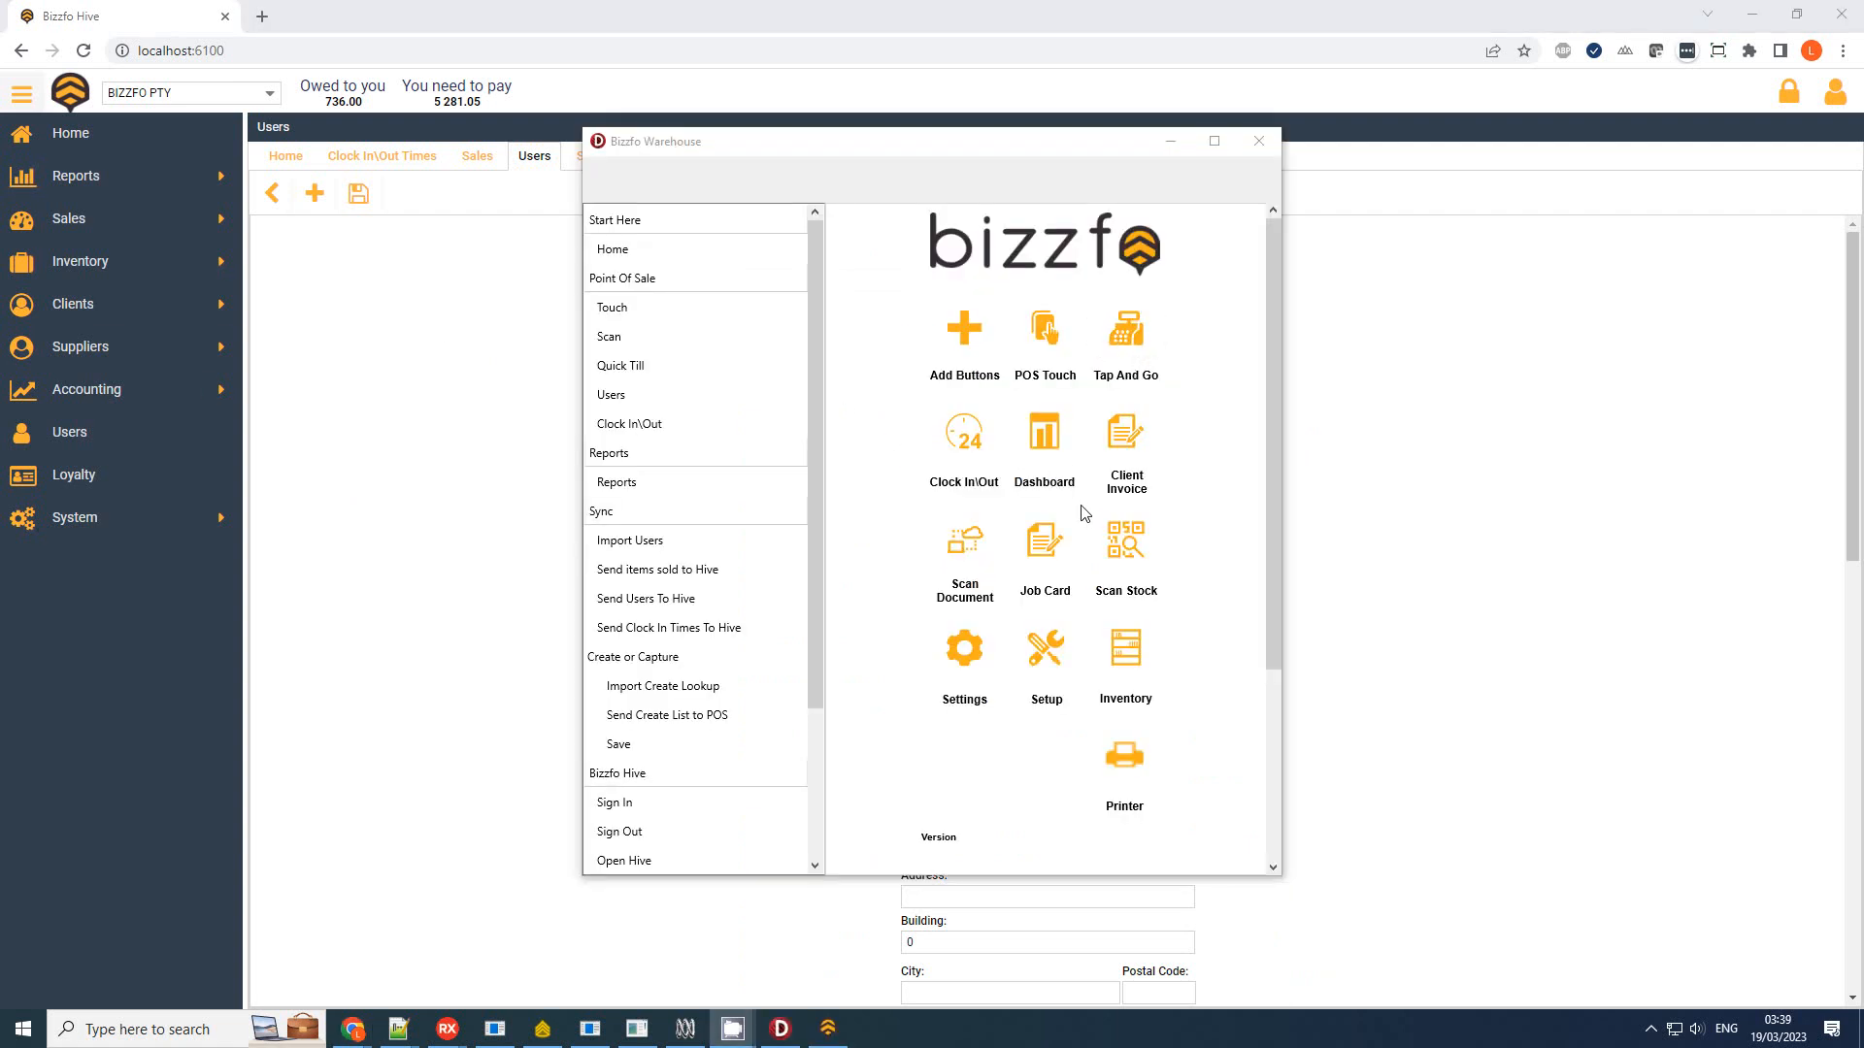
# Import the users in Bizzfo Warehouse and view the access level of the Bizzfo PointOfSale user
pyautogui.click(648, 549)
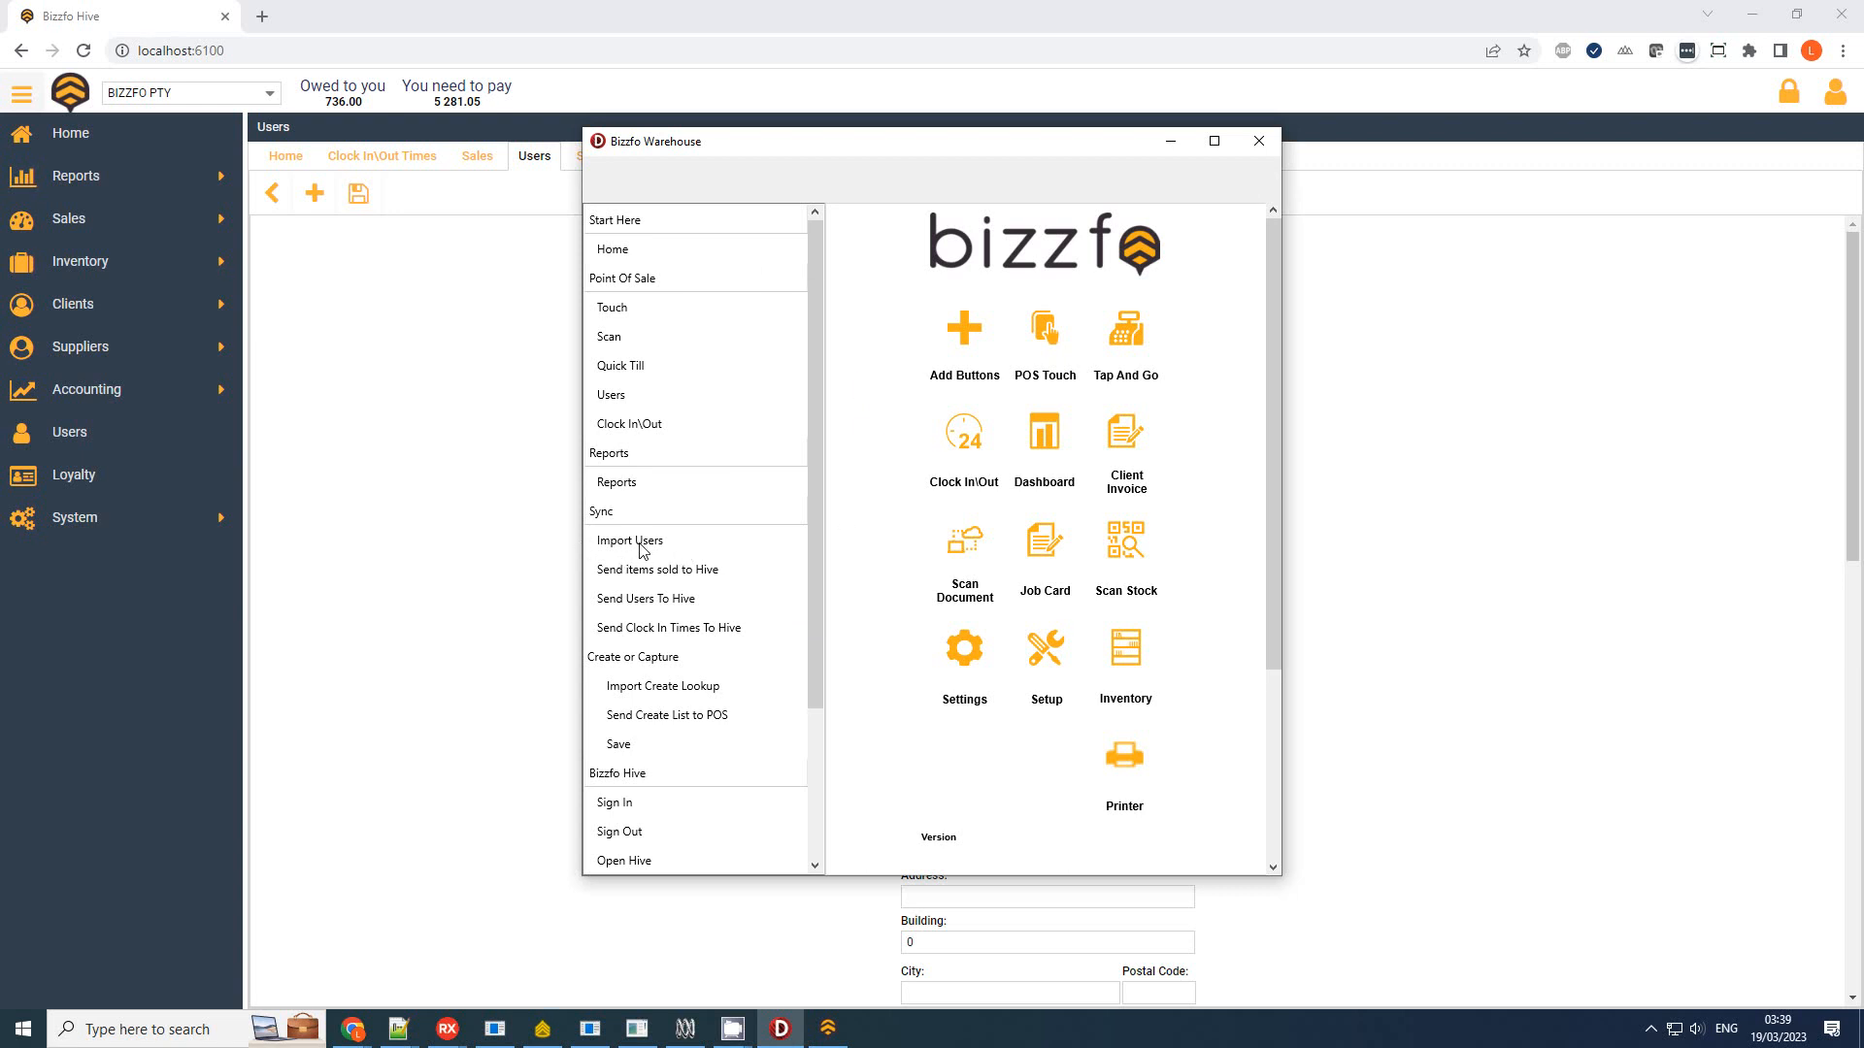
pyautogui.click(640, 396)
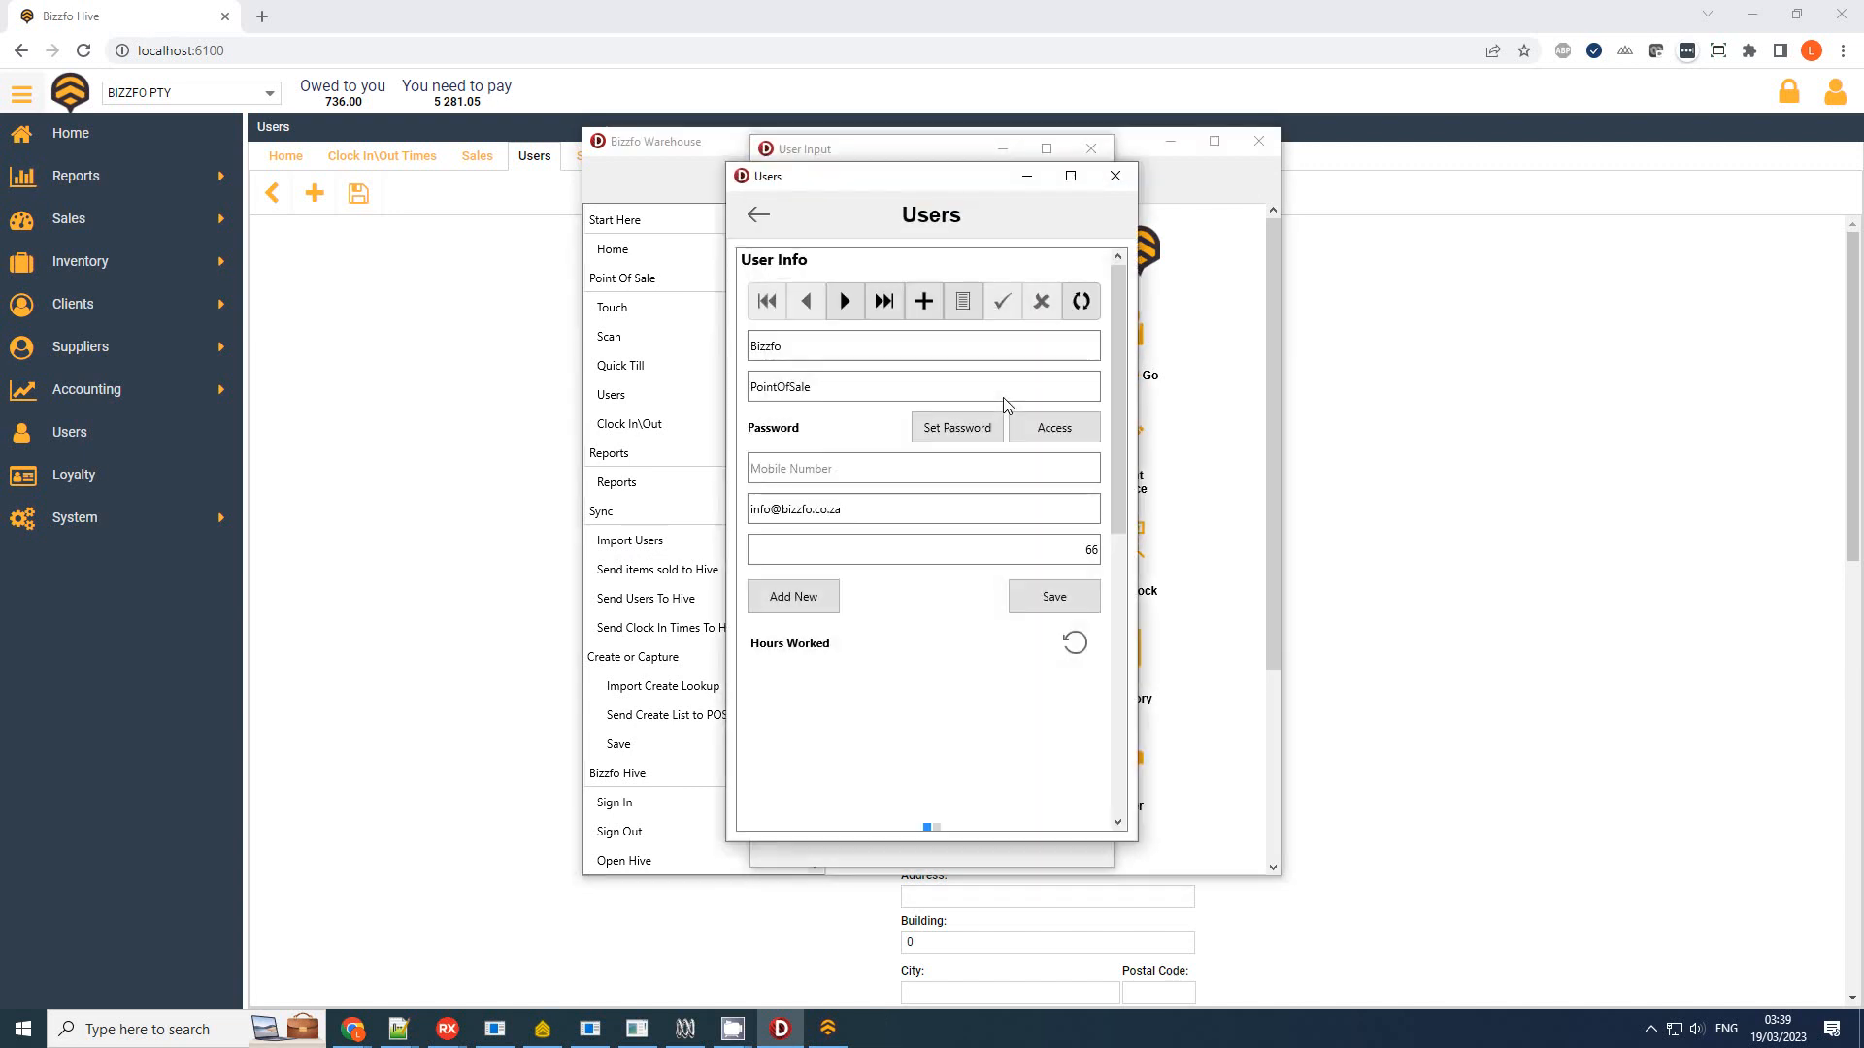
pyautogui.click(1053, 428)
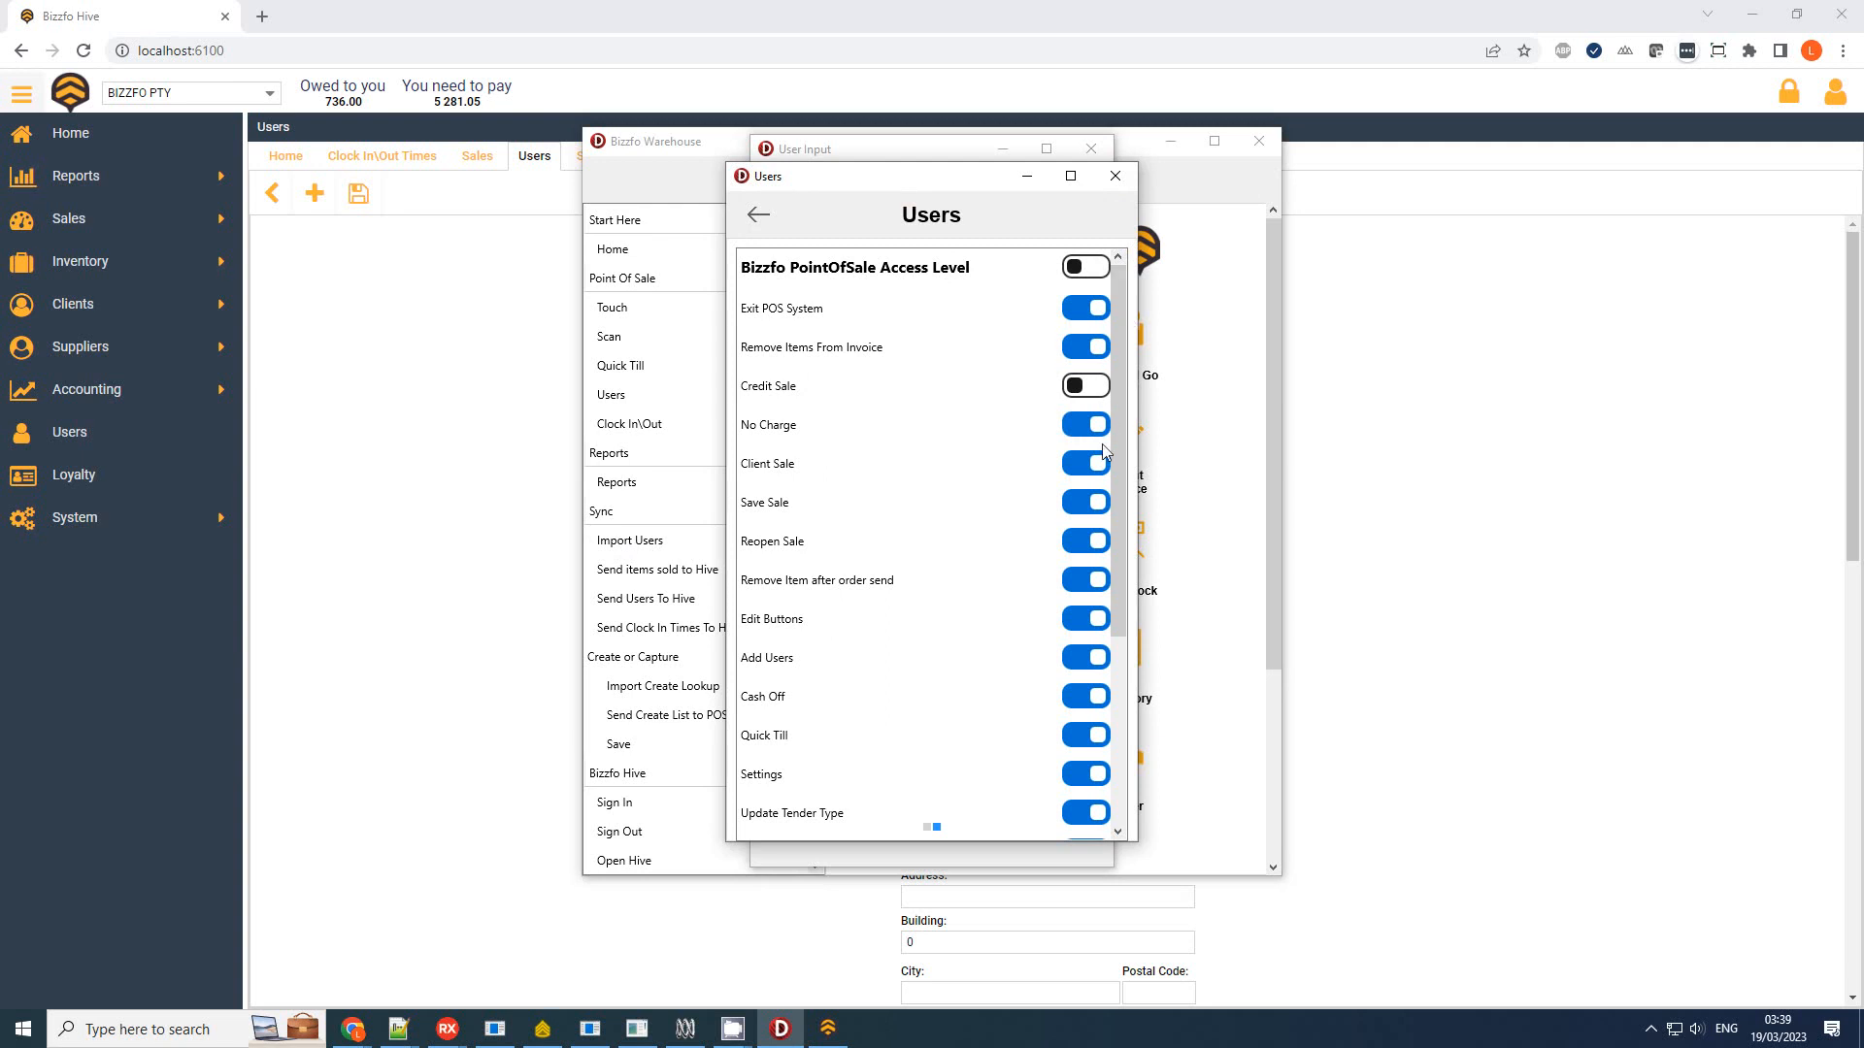
pyautogui.click(758, 214)
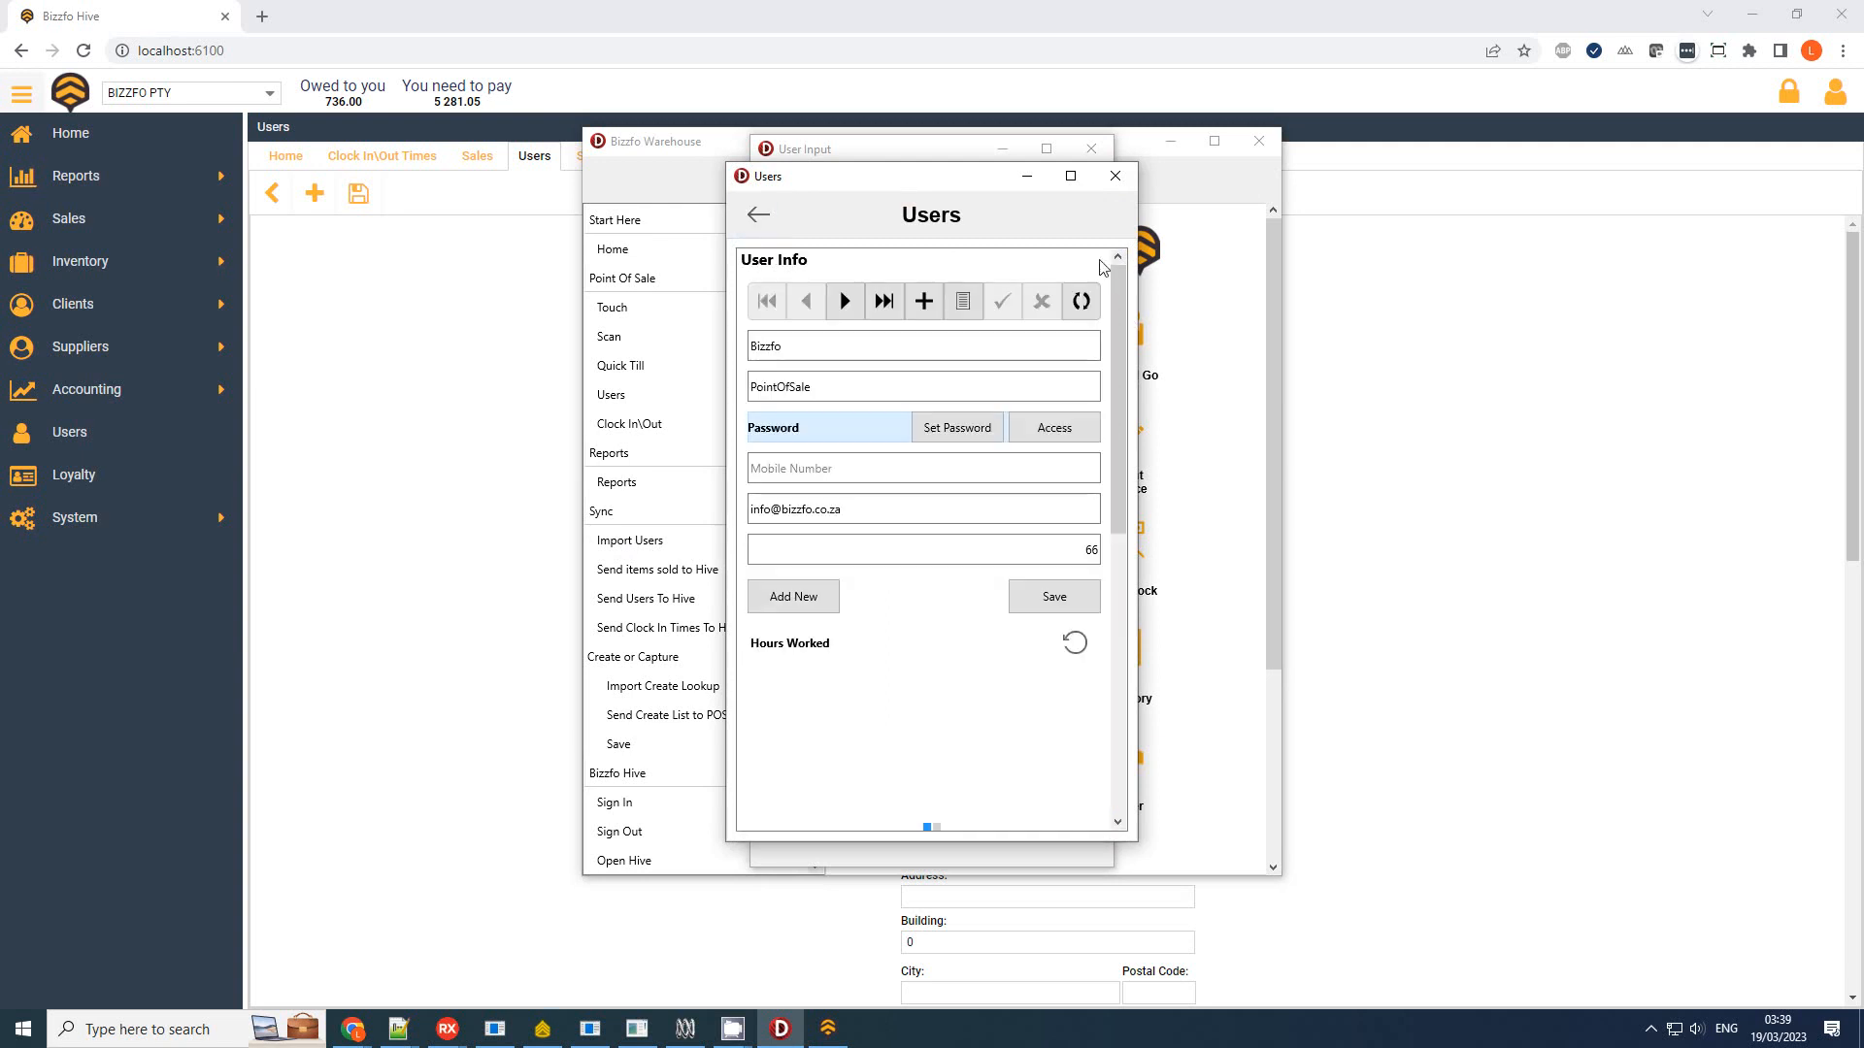
# View the next user's full access level list and close the users window
pyautogui.click(854, 302)
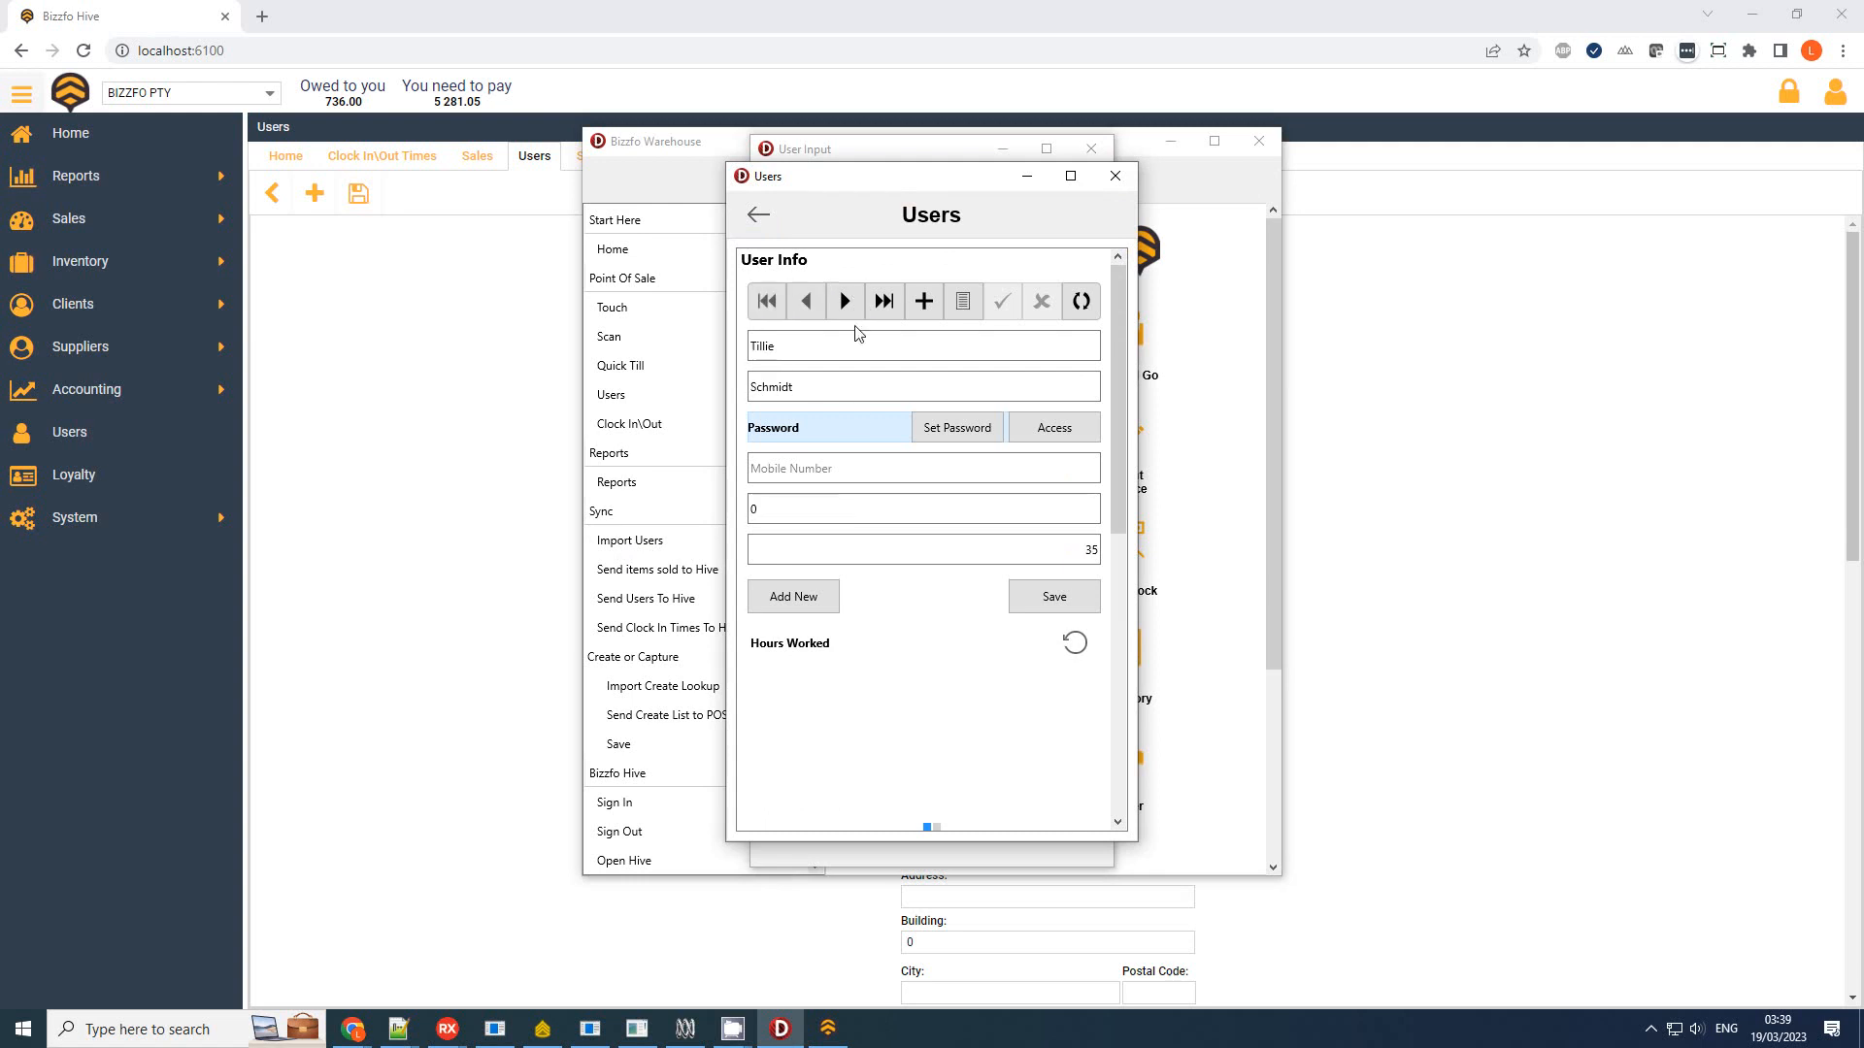
pyautogui.click(1050, 433)
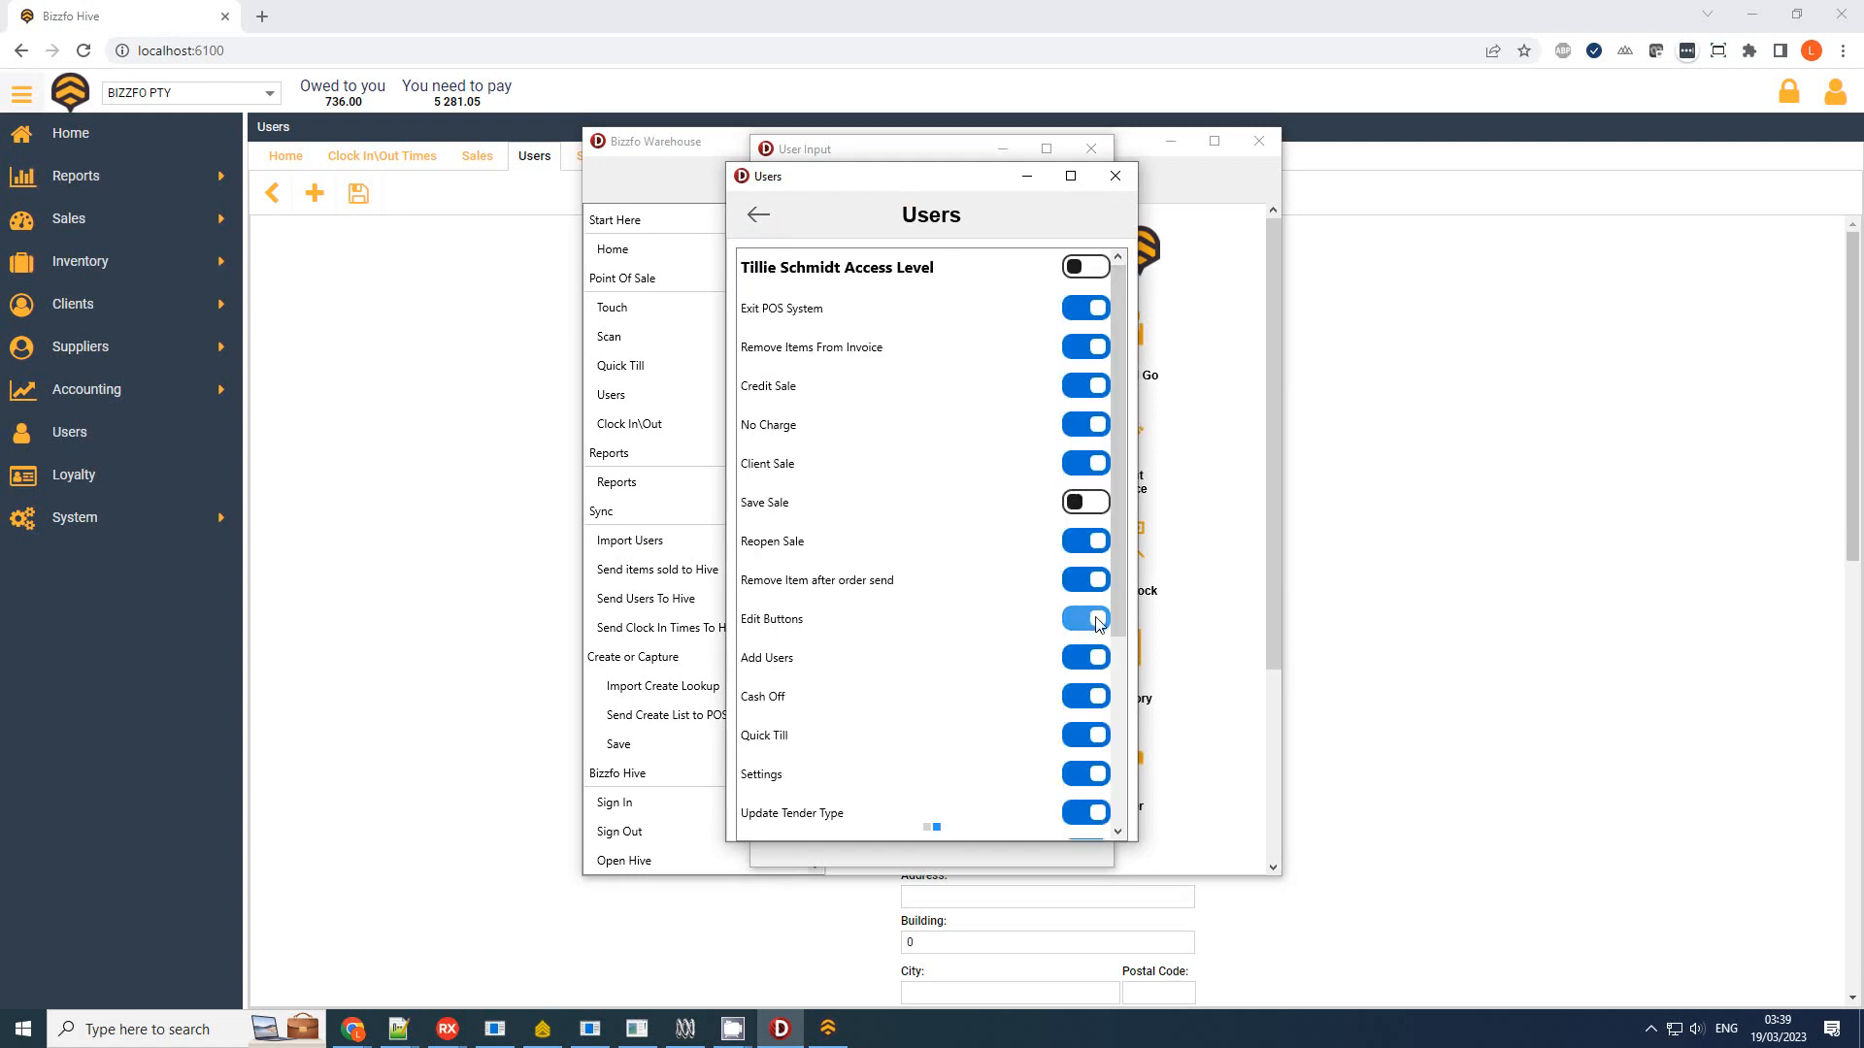
pyautogui.moveTo(1118, 446); pyautogui.dragTo(1119, 248)
pyautogui.click(1116, 176)
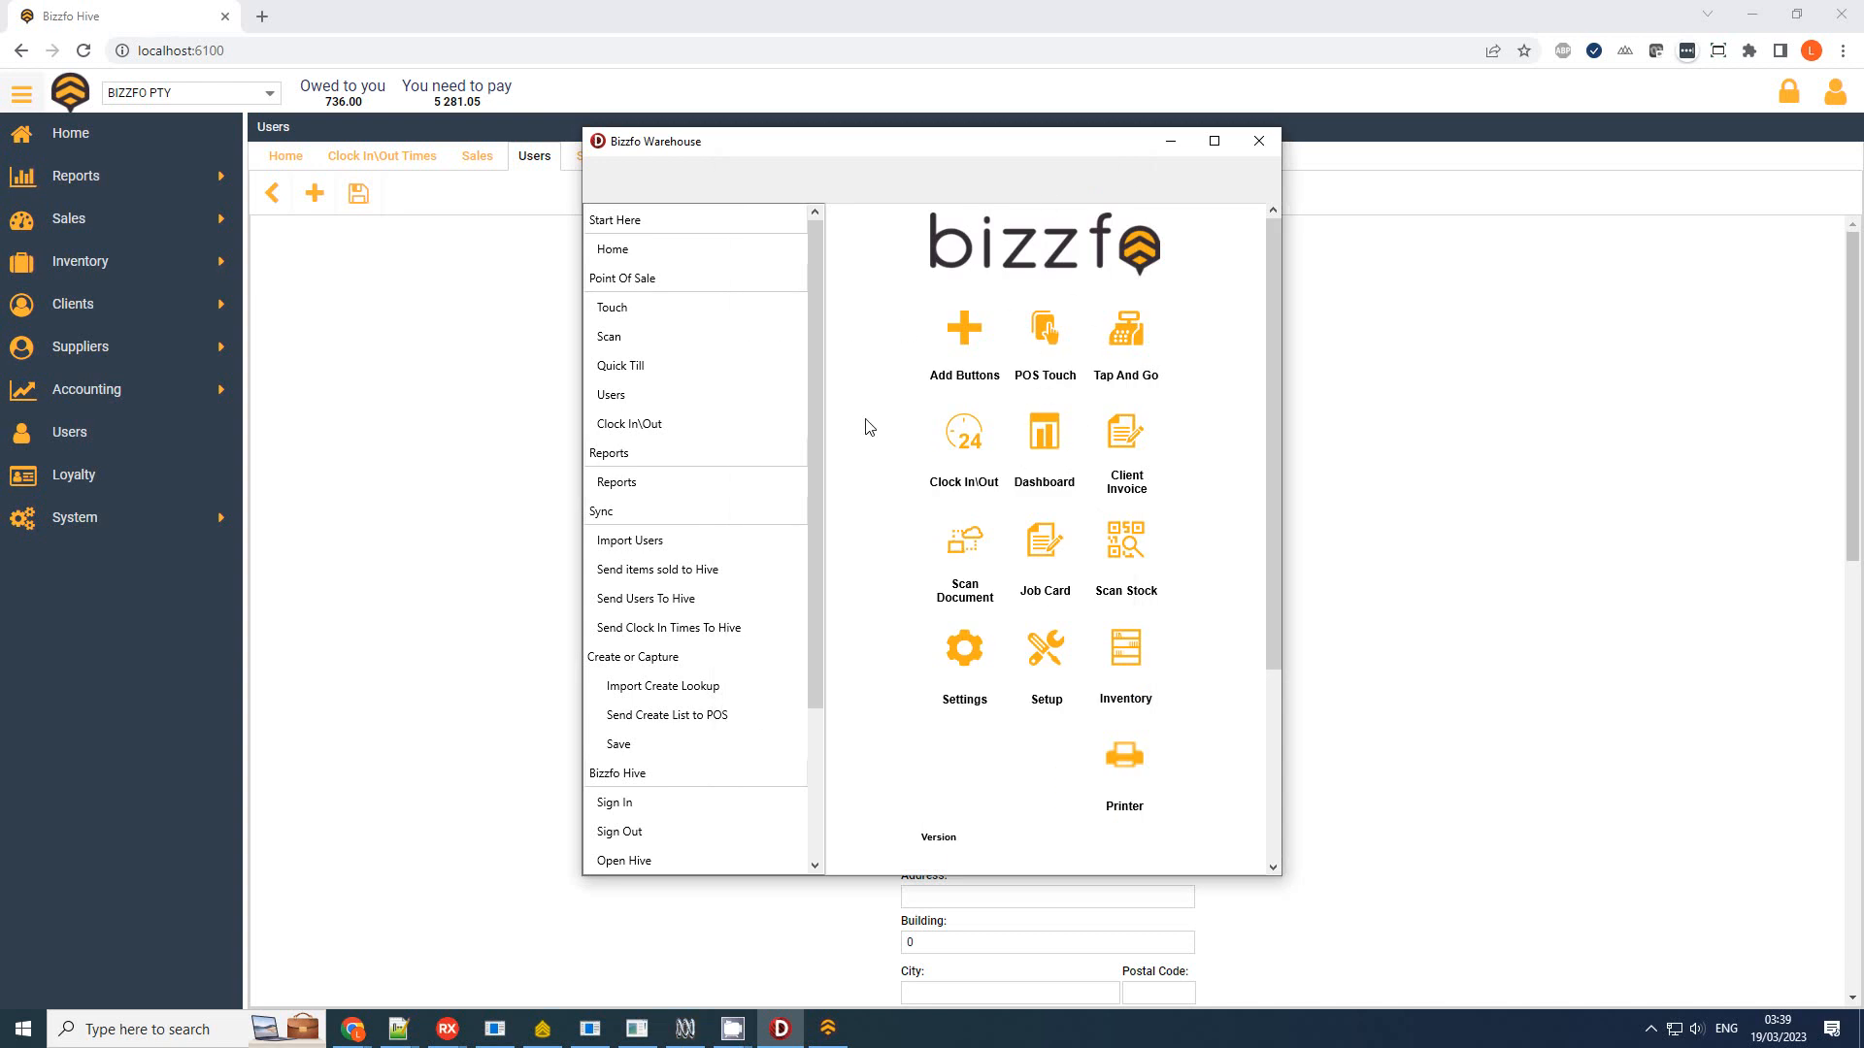
# Return to Bizzfo Hive and look through the whole POS user details form
pyautogui.click(452, 306)
pyautogui.scroll(-6, 541, 479)
pyautogui.scroll(6, 540, 478)
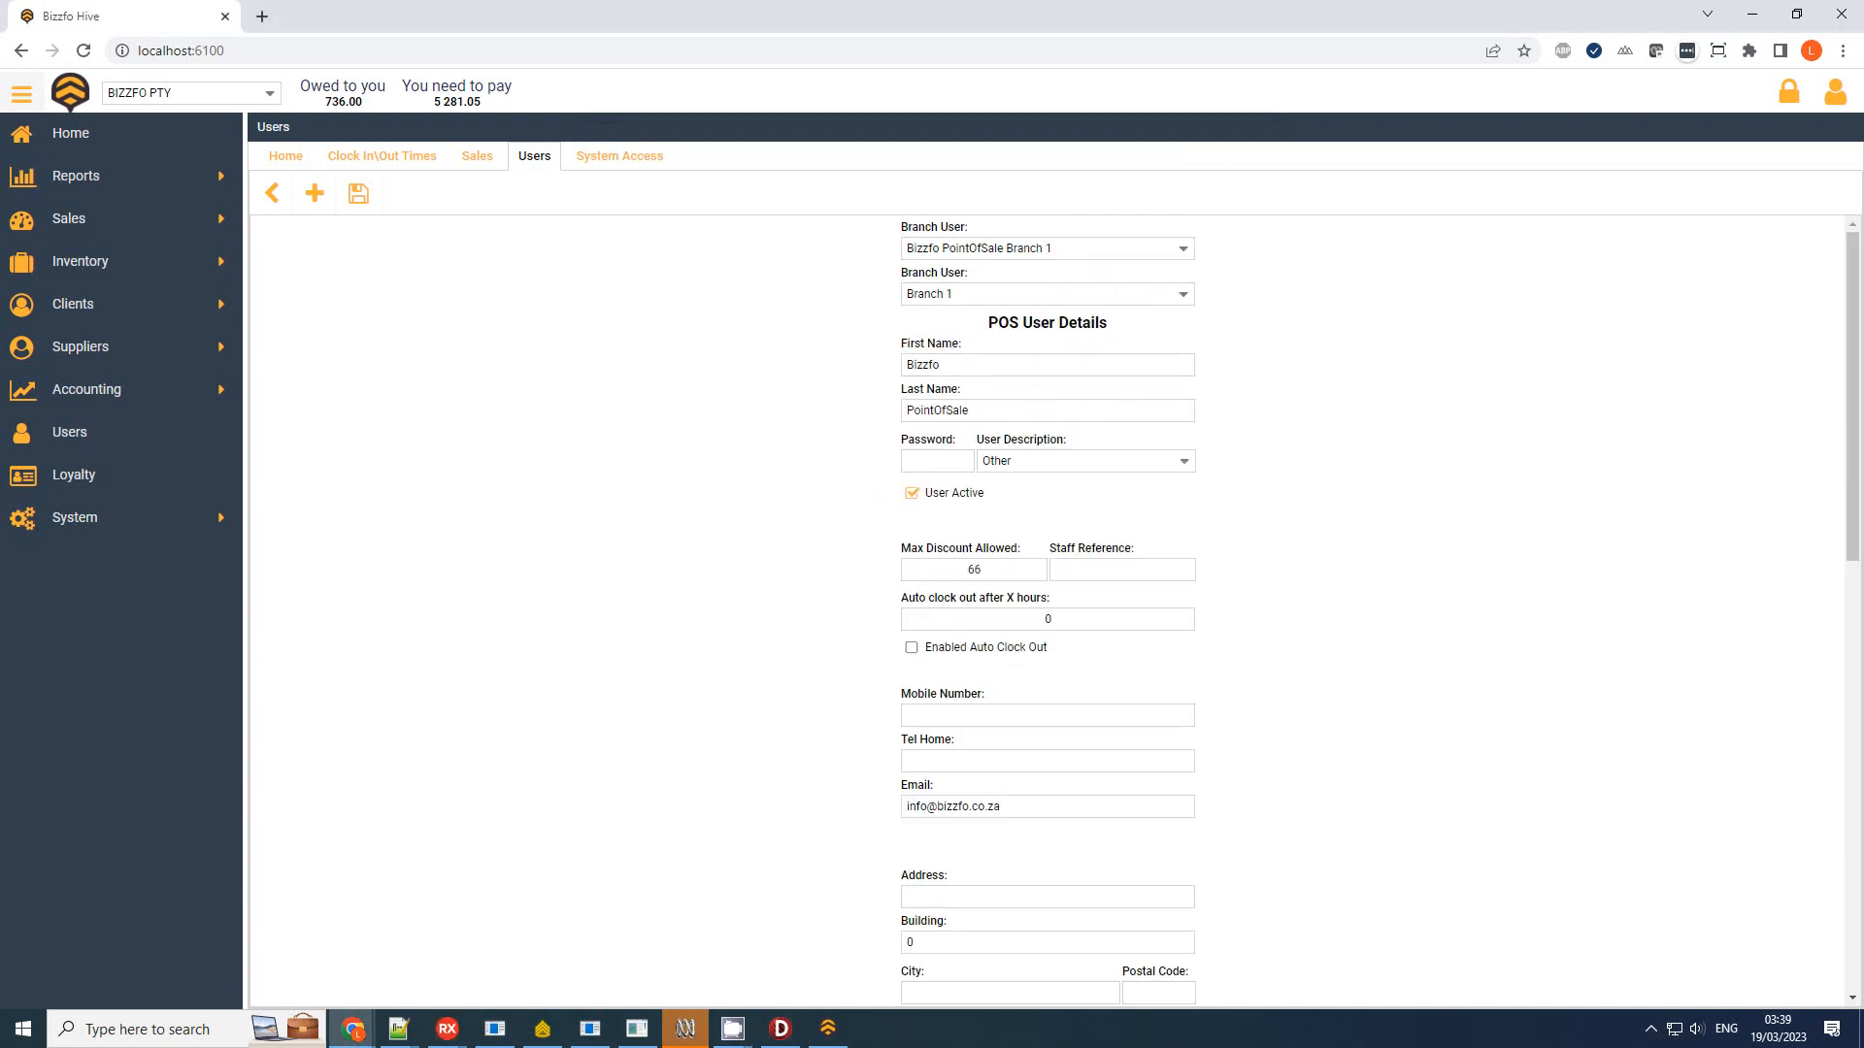